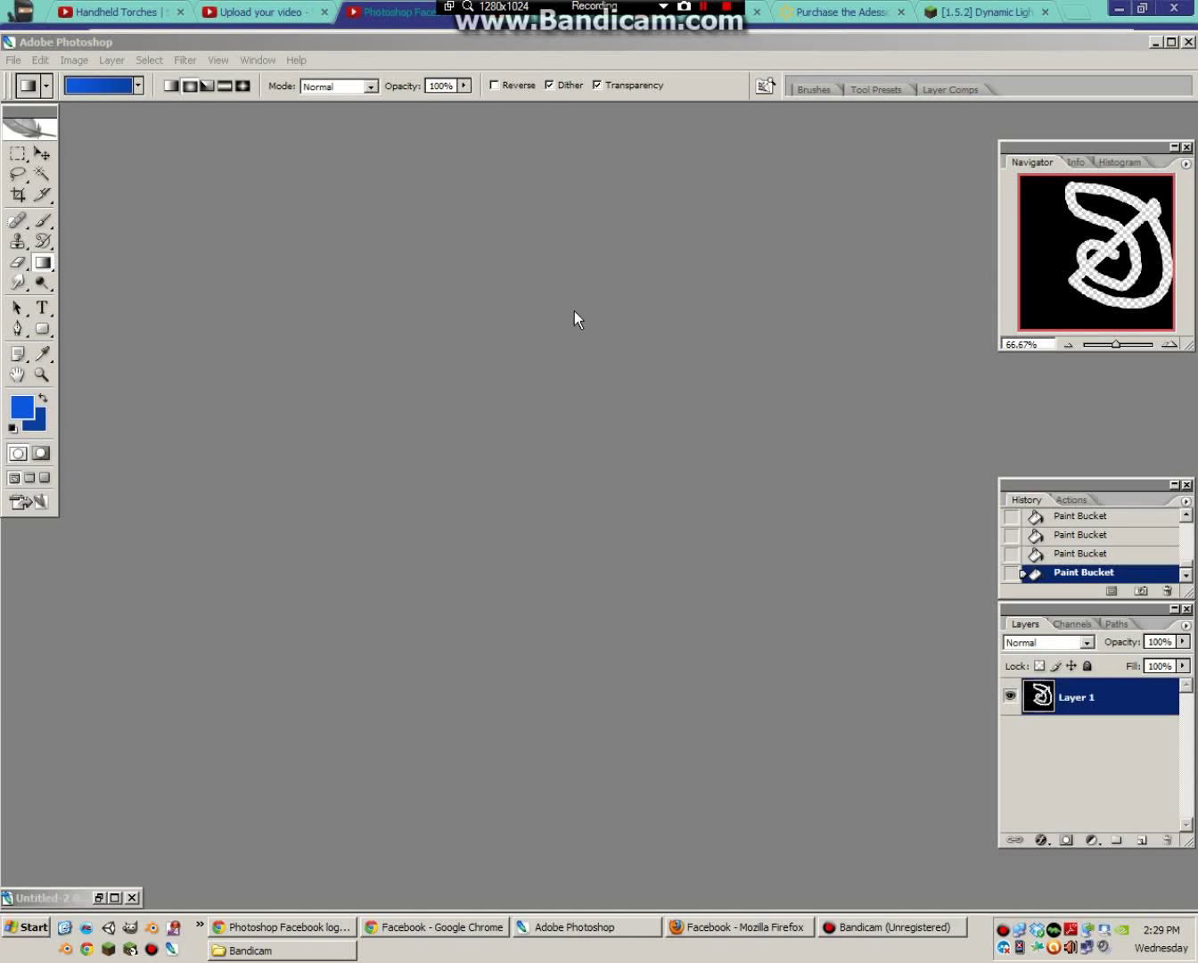
Create a 500×500 px transparent document named 'facebook logo' and maximize its window
left_click(164, 39)
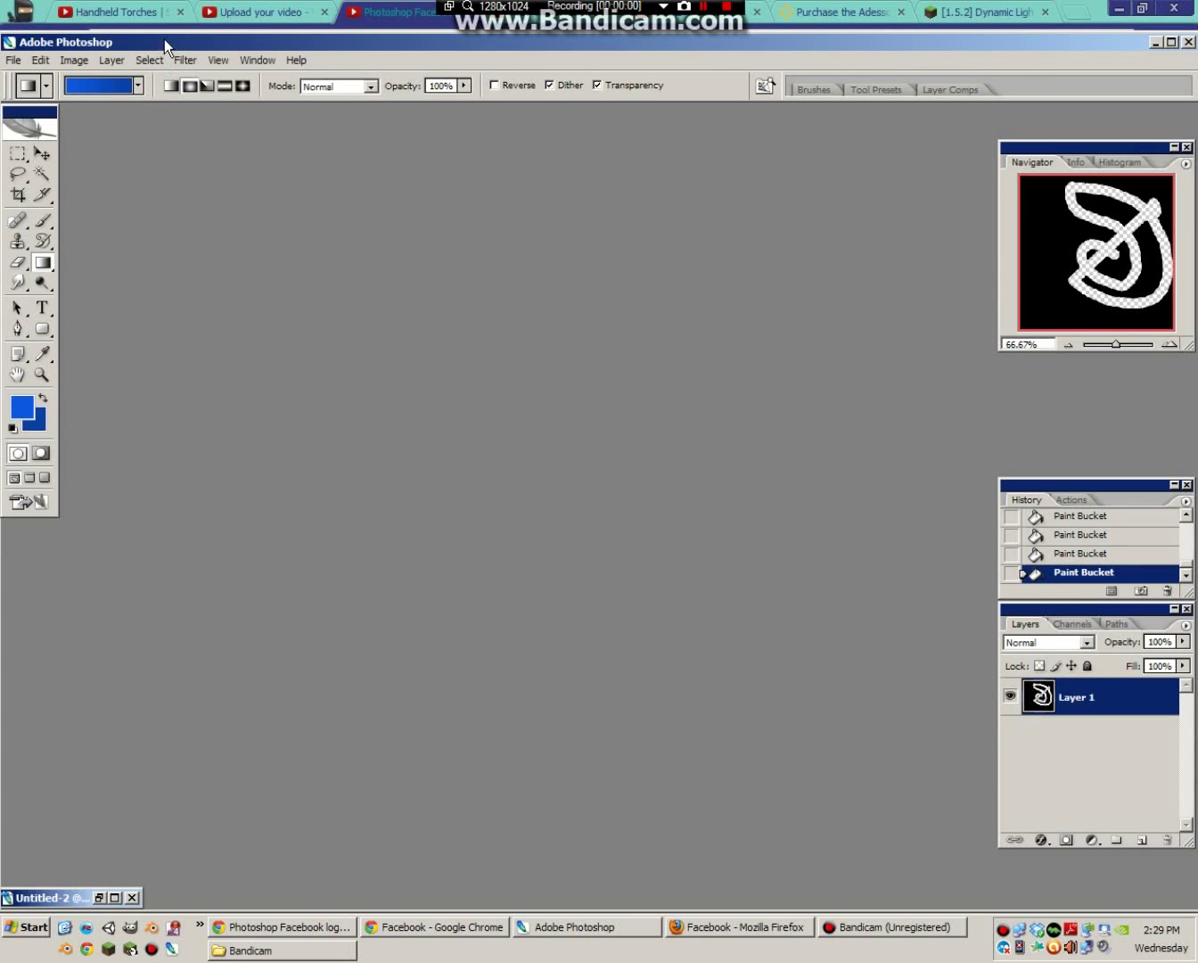
left_click(13, 59)
left_click(40, 81)
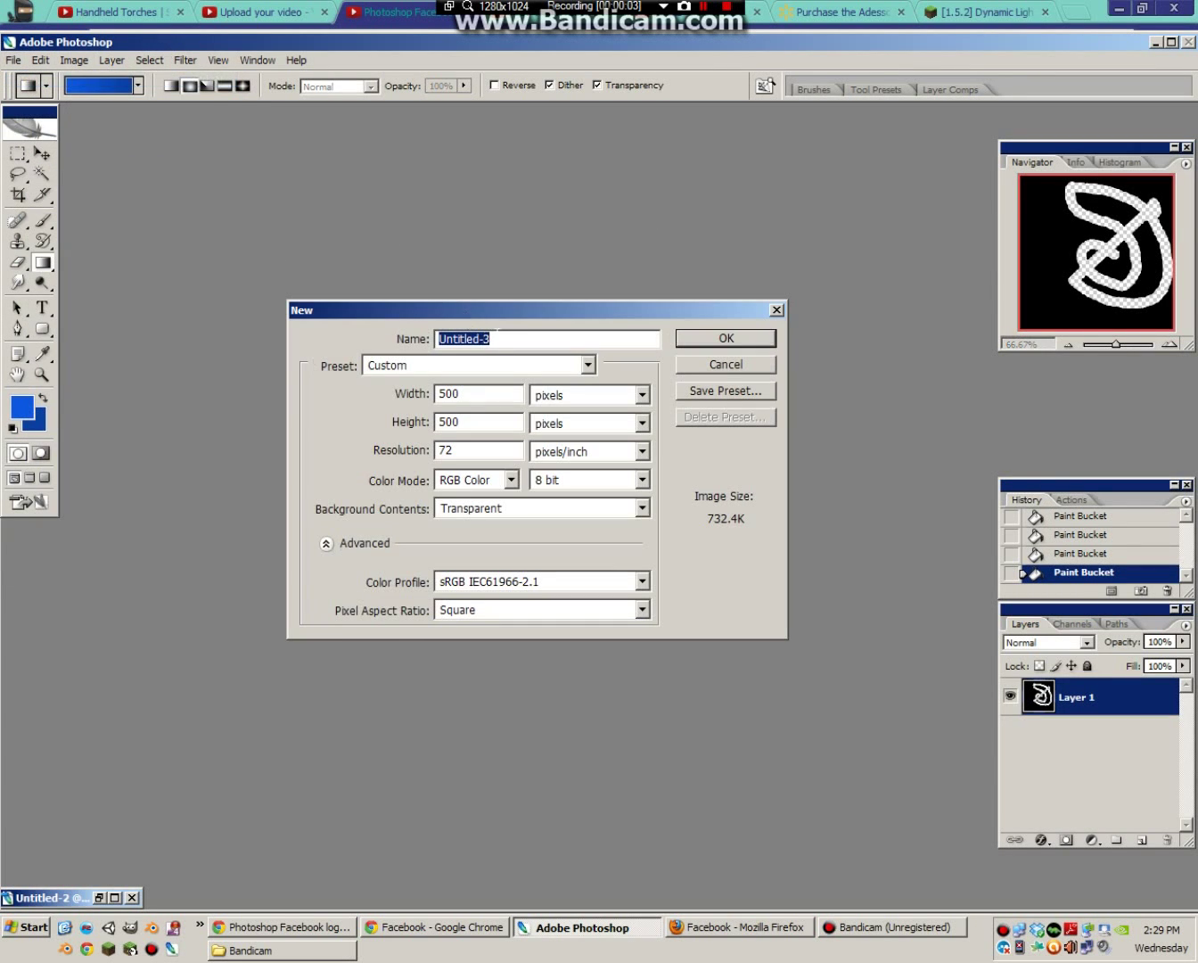
type("facebook logo")
left_click(718, 335)
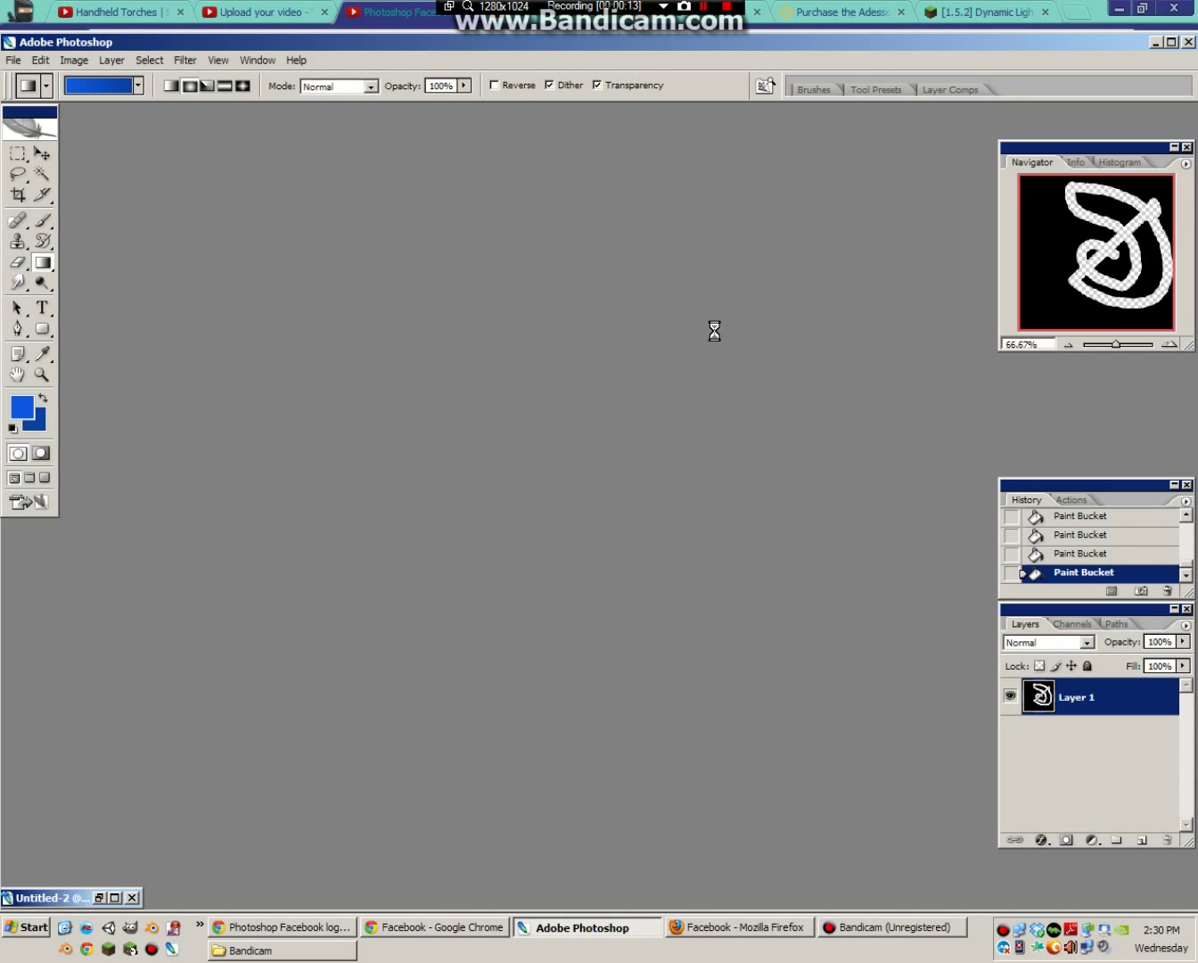
left_click(557, 147)
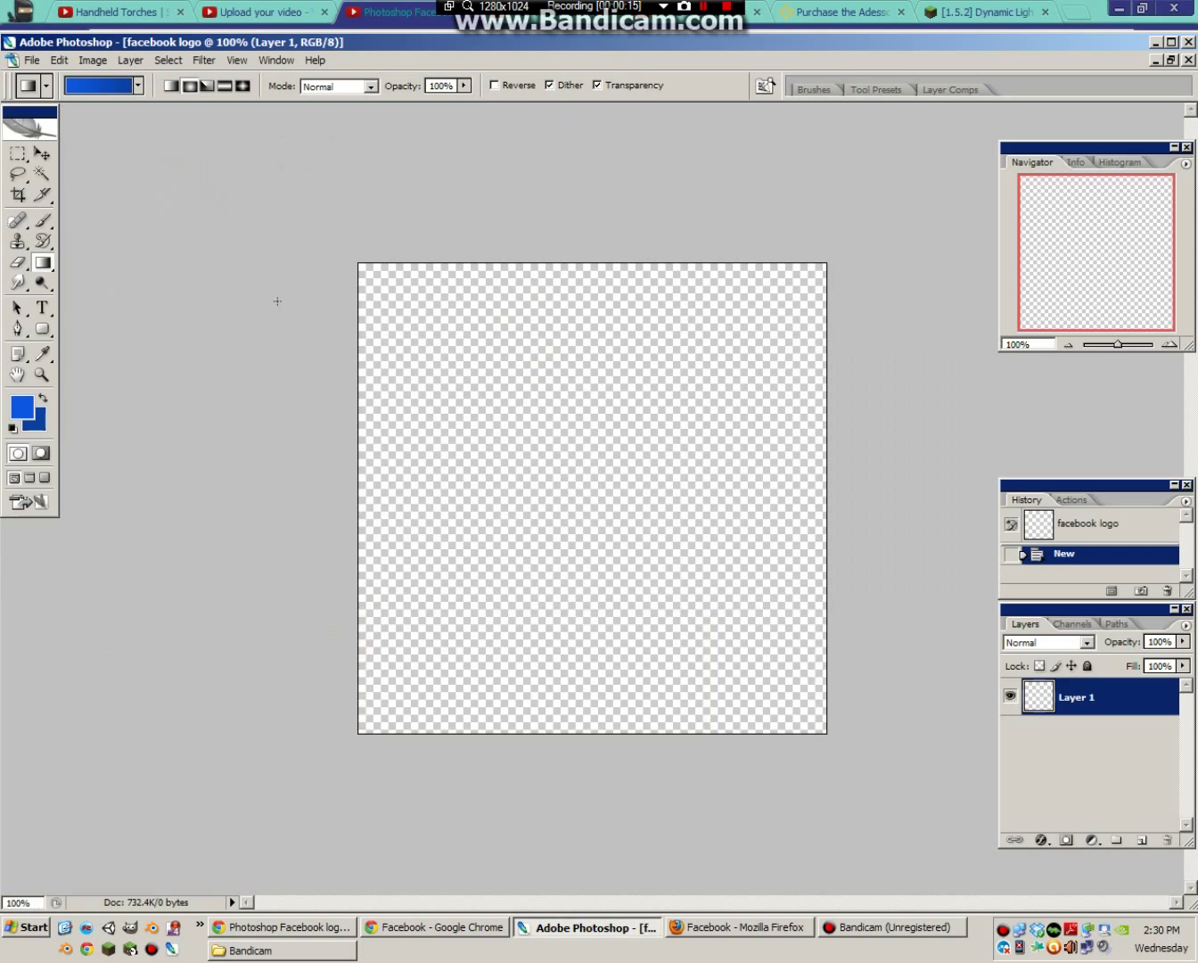
Draw a rounded square covering the whole canvas and rasterize the shape layer
left_click(43, 329)
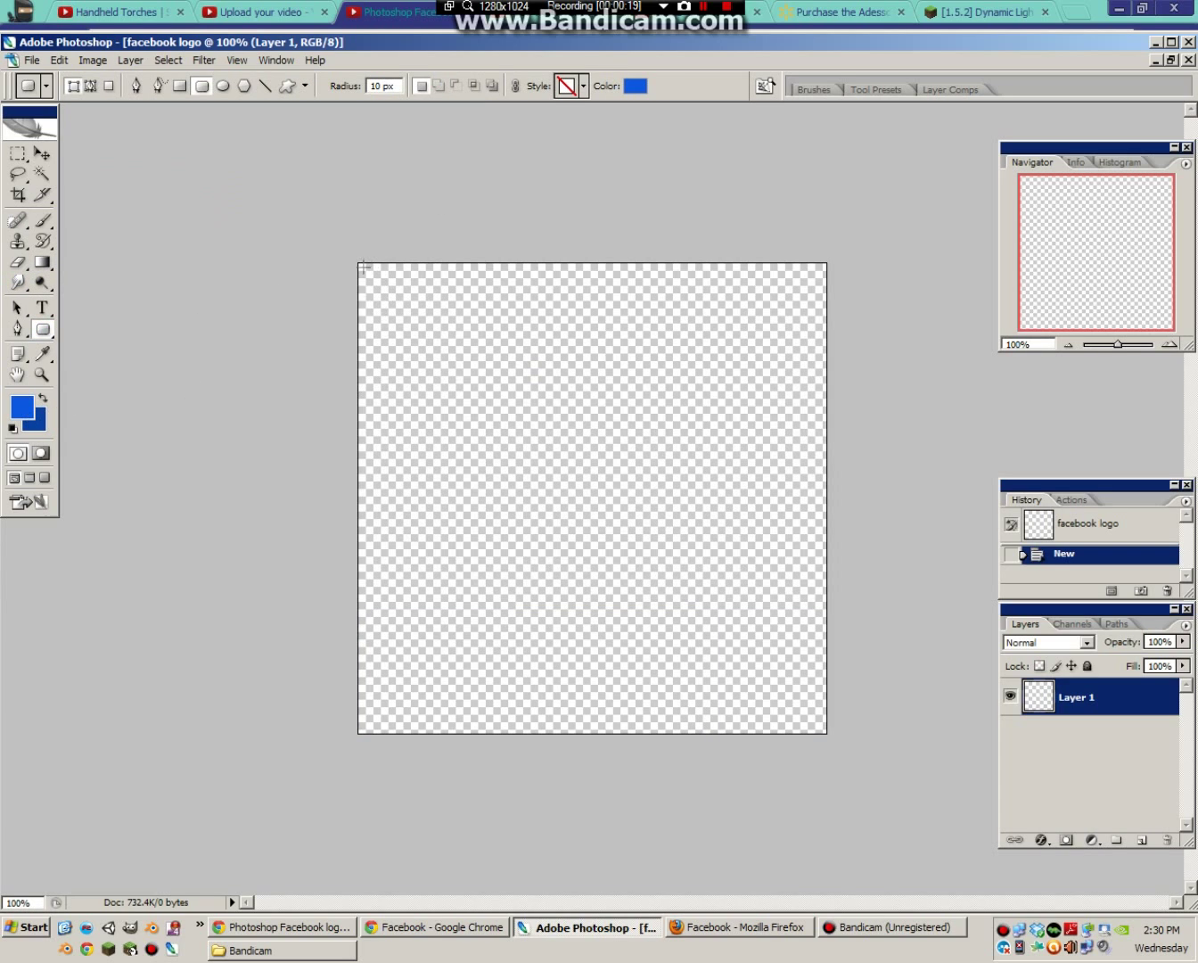
left_click_drag(364, 267, 825, 726)
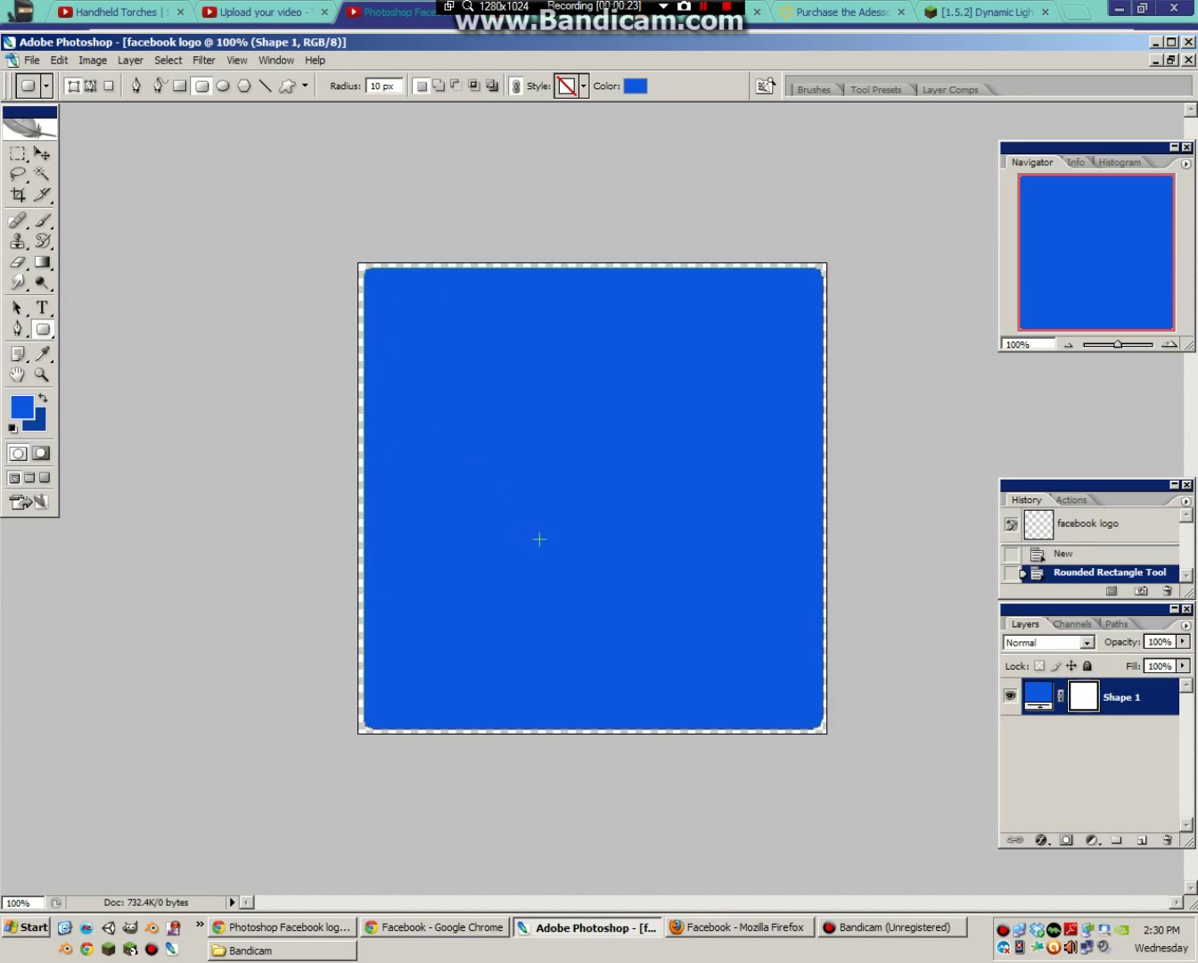
left_click(43, 263)
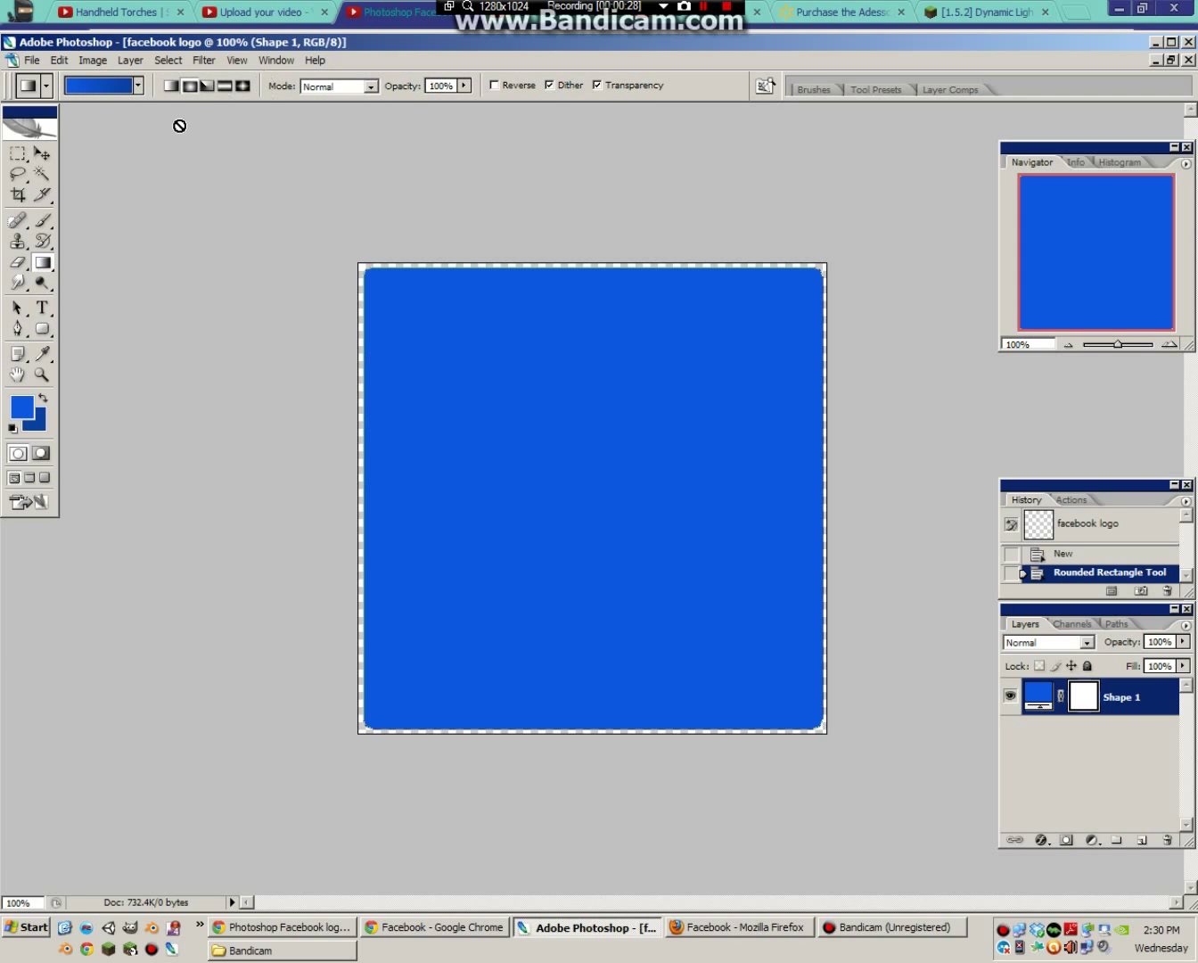
left_click(413, 378)
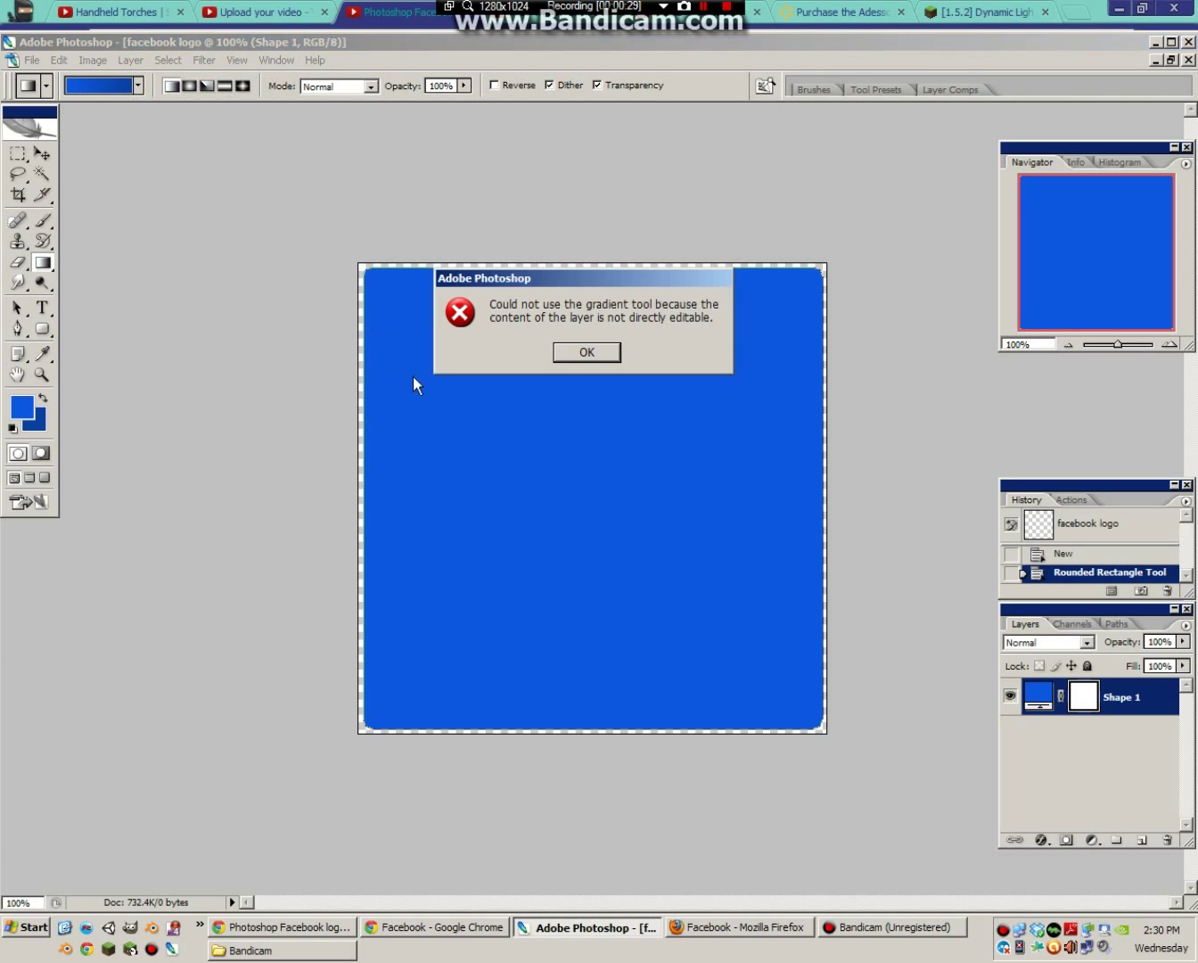
left_click(586, 351)
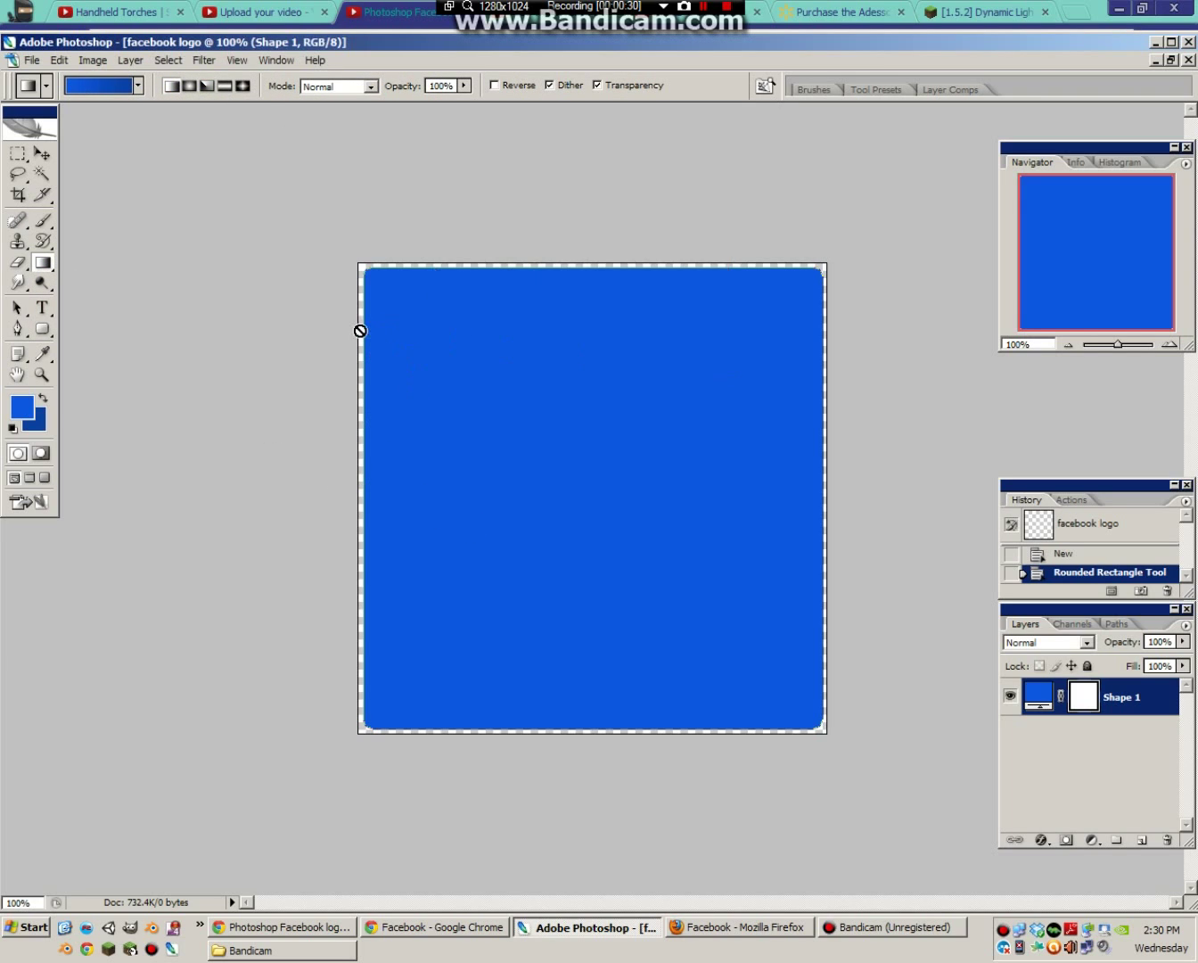
left_click(45, 218)
left_click(459, 392)
left_click(589, 362)
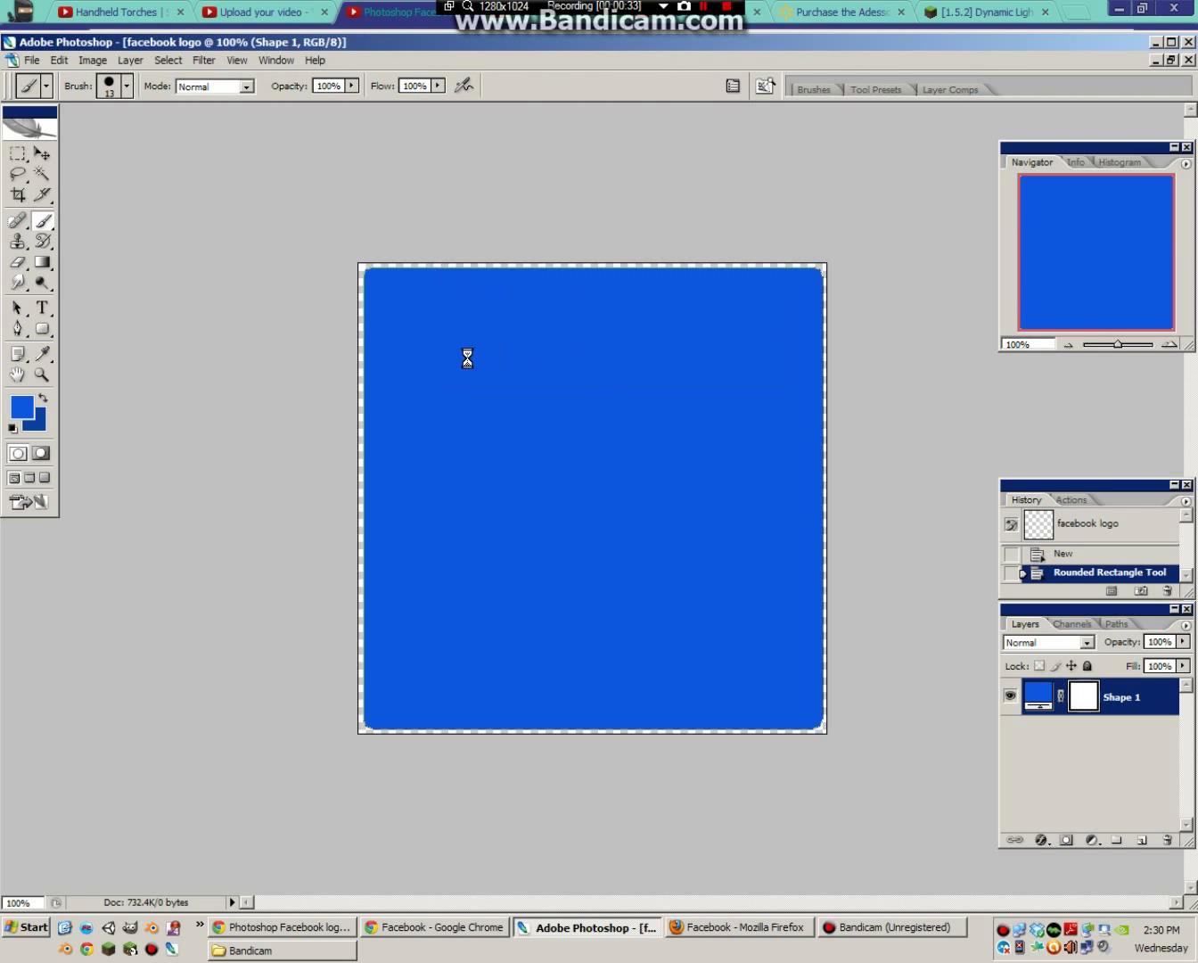
Fill the square with a radial blue gradient that is lighter near the bottom
left_click(43, 263)
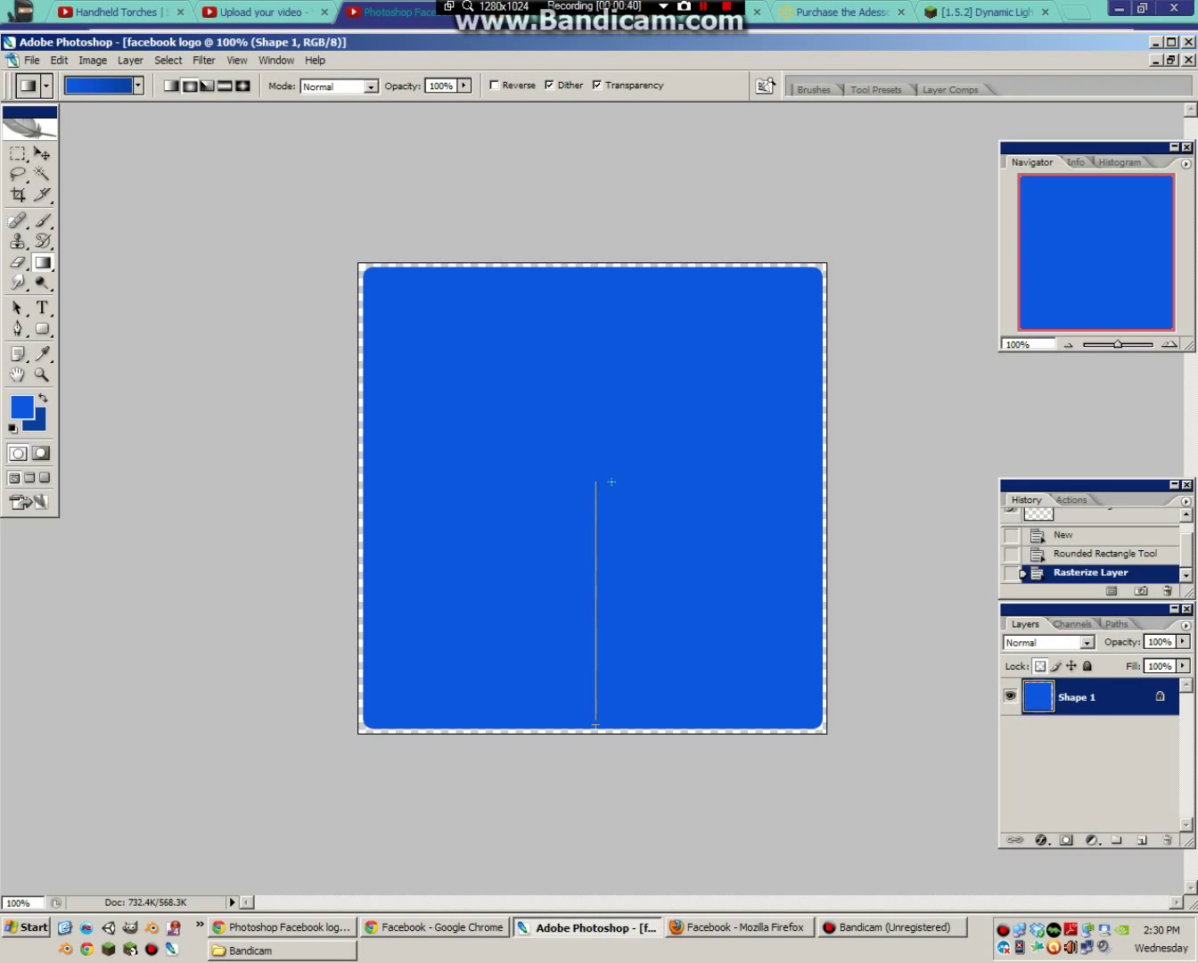
left_click_drag(595, 672, 646, 507)
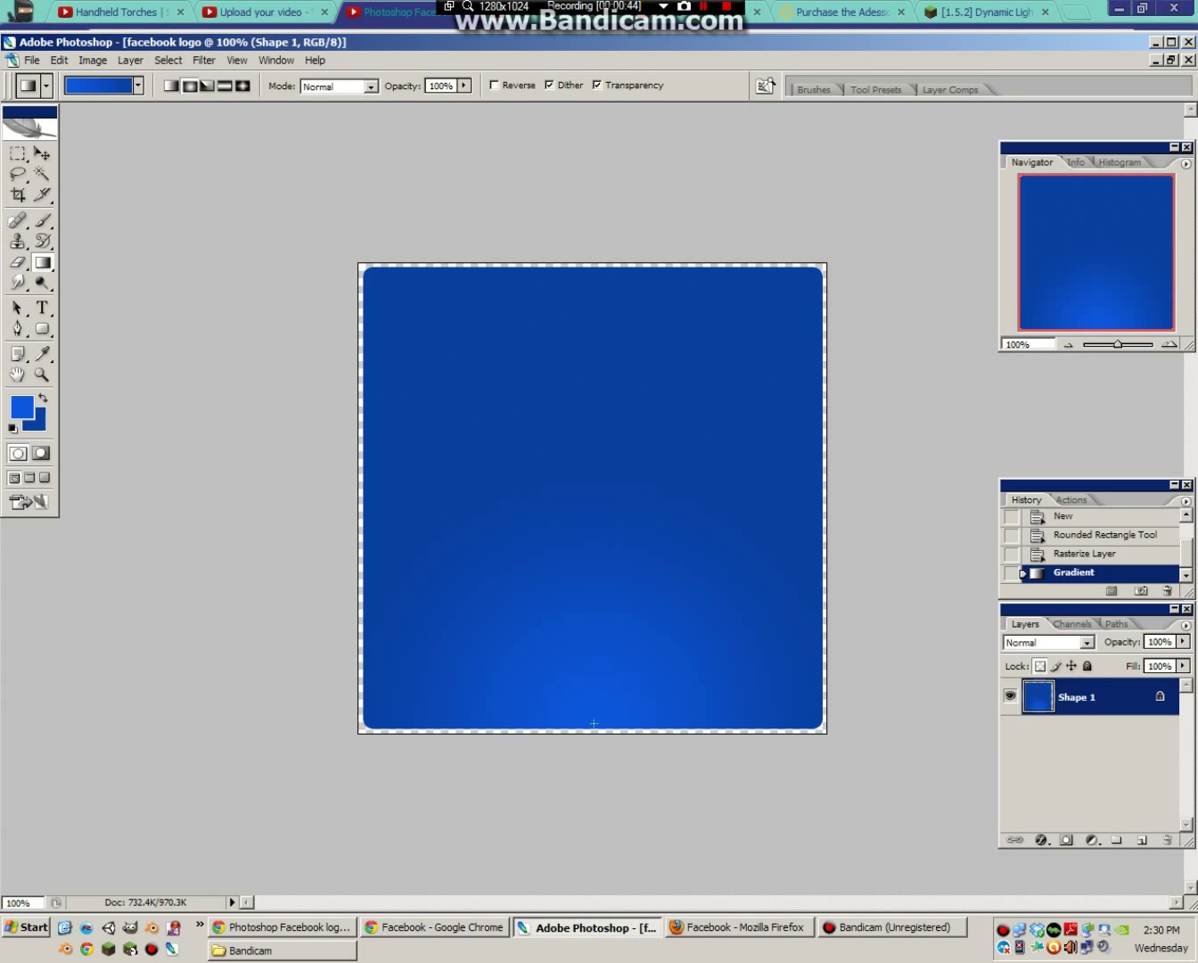
left_click_drag(590, 626, 597, 439)
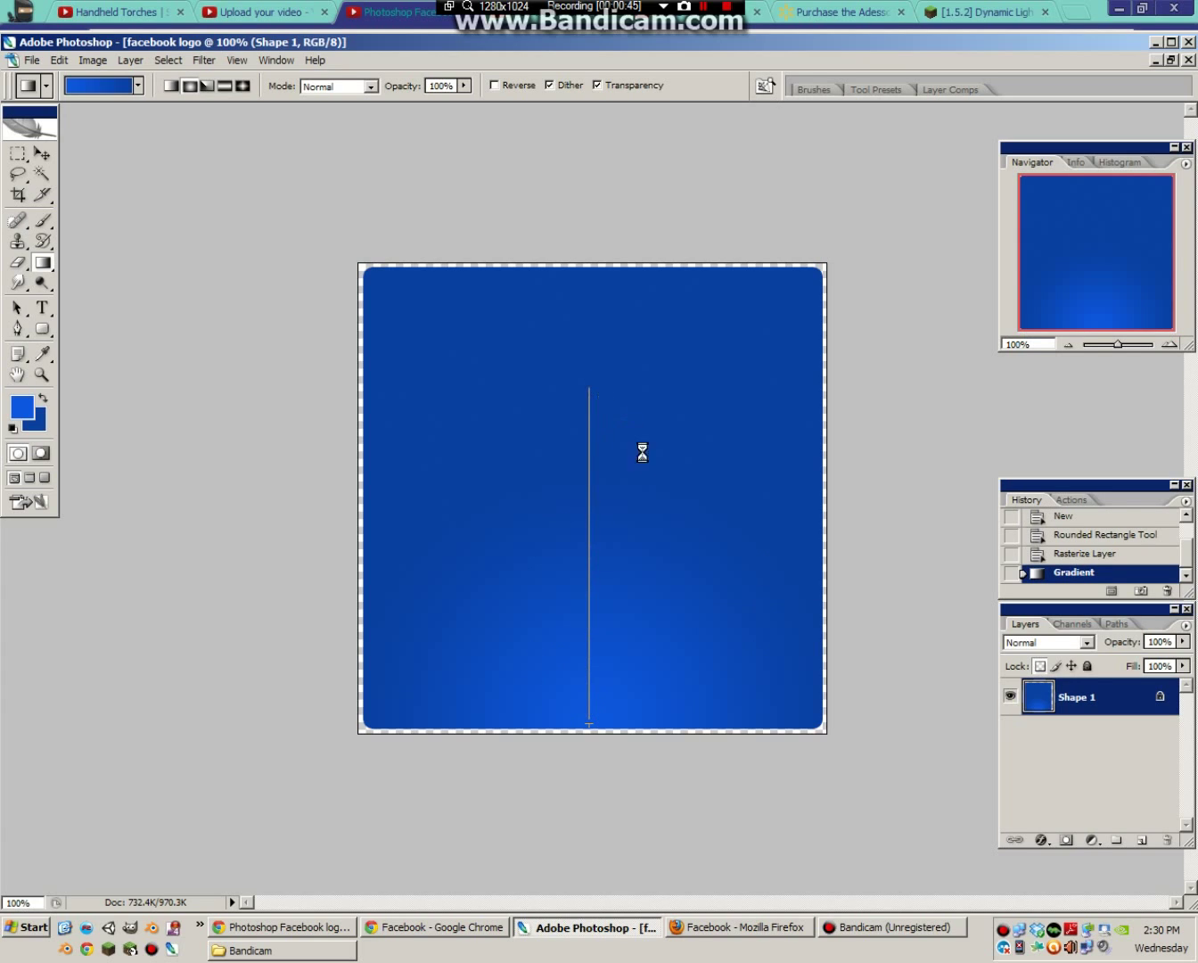
key("ctrl+z")
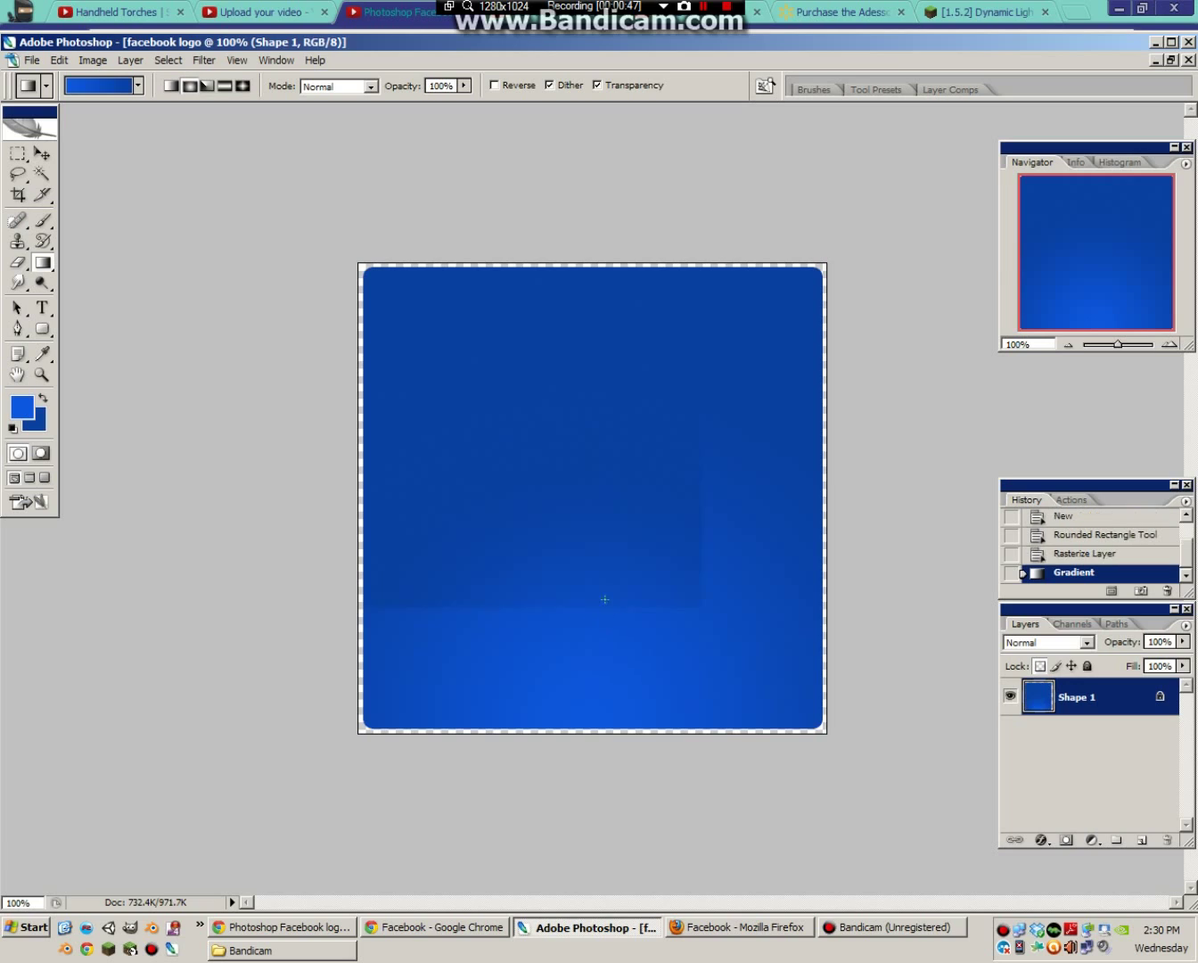
Add a new empty layer, Layer 1, above Shape 1
left_click(1119, 841)
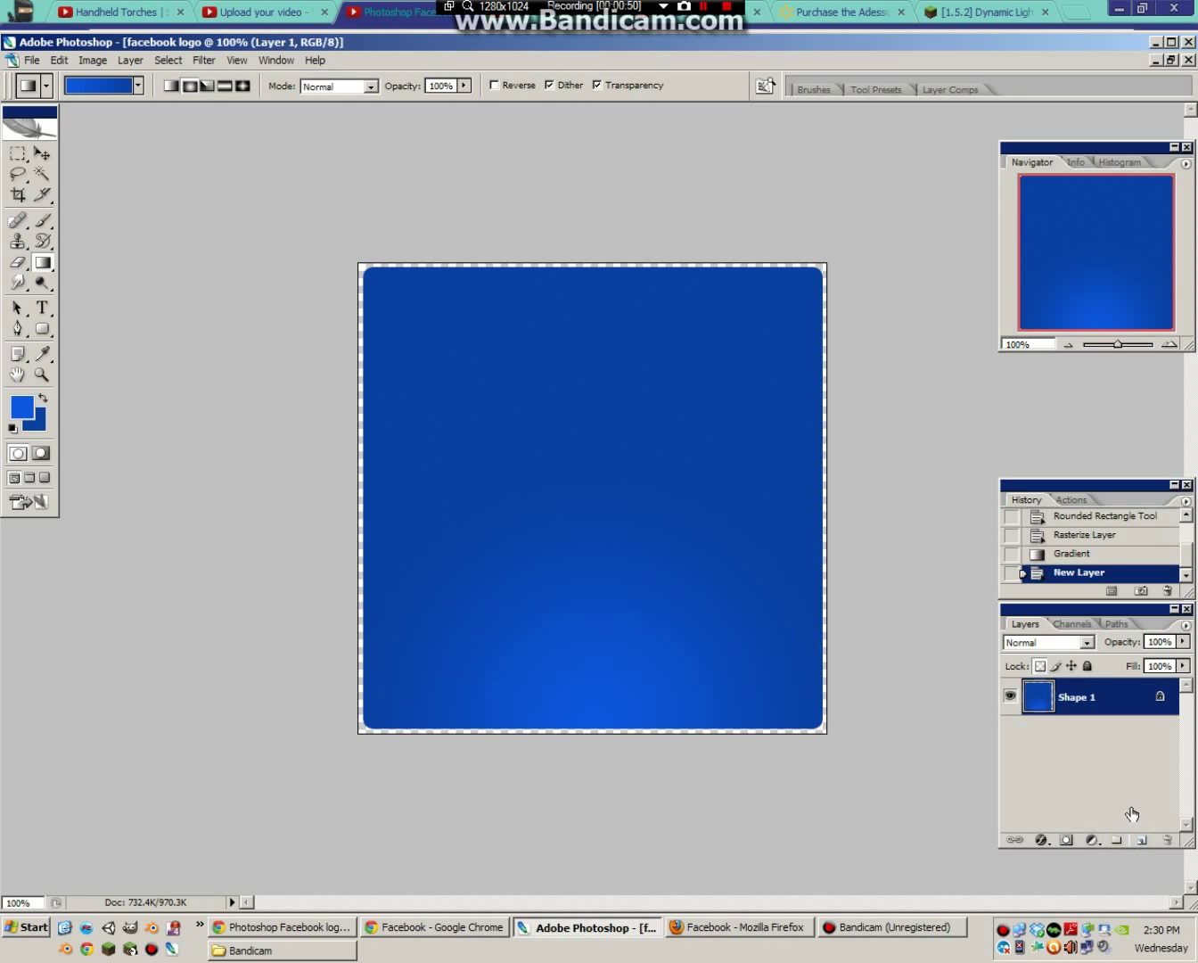
right_click(56, 270)
left_click(99, 263)
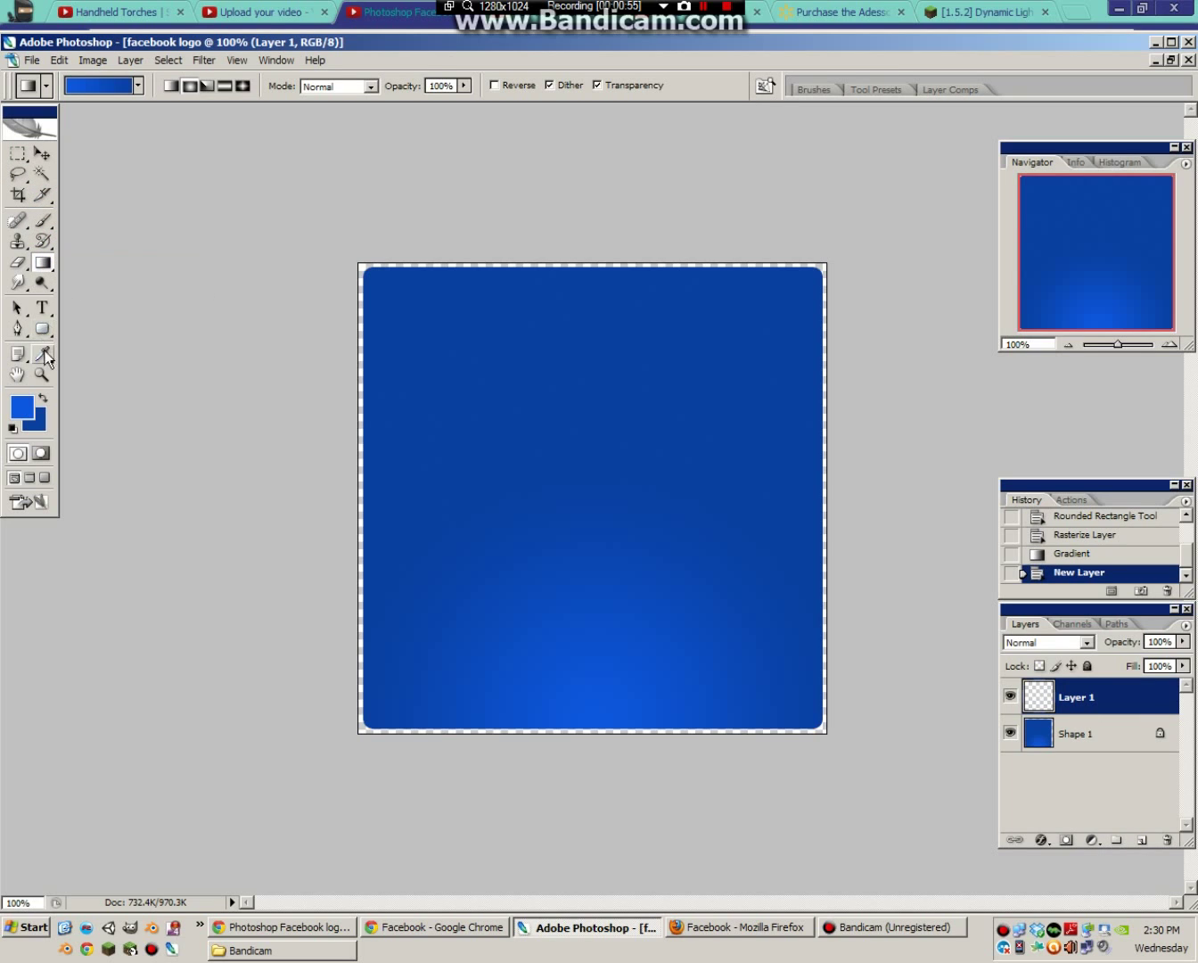
Draw a trial wide ellipse across the square's top, then undo it
left_click(42, 328)
right_click(43, 329)
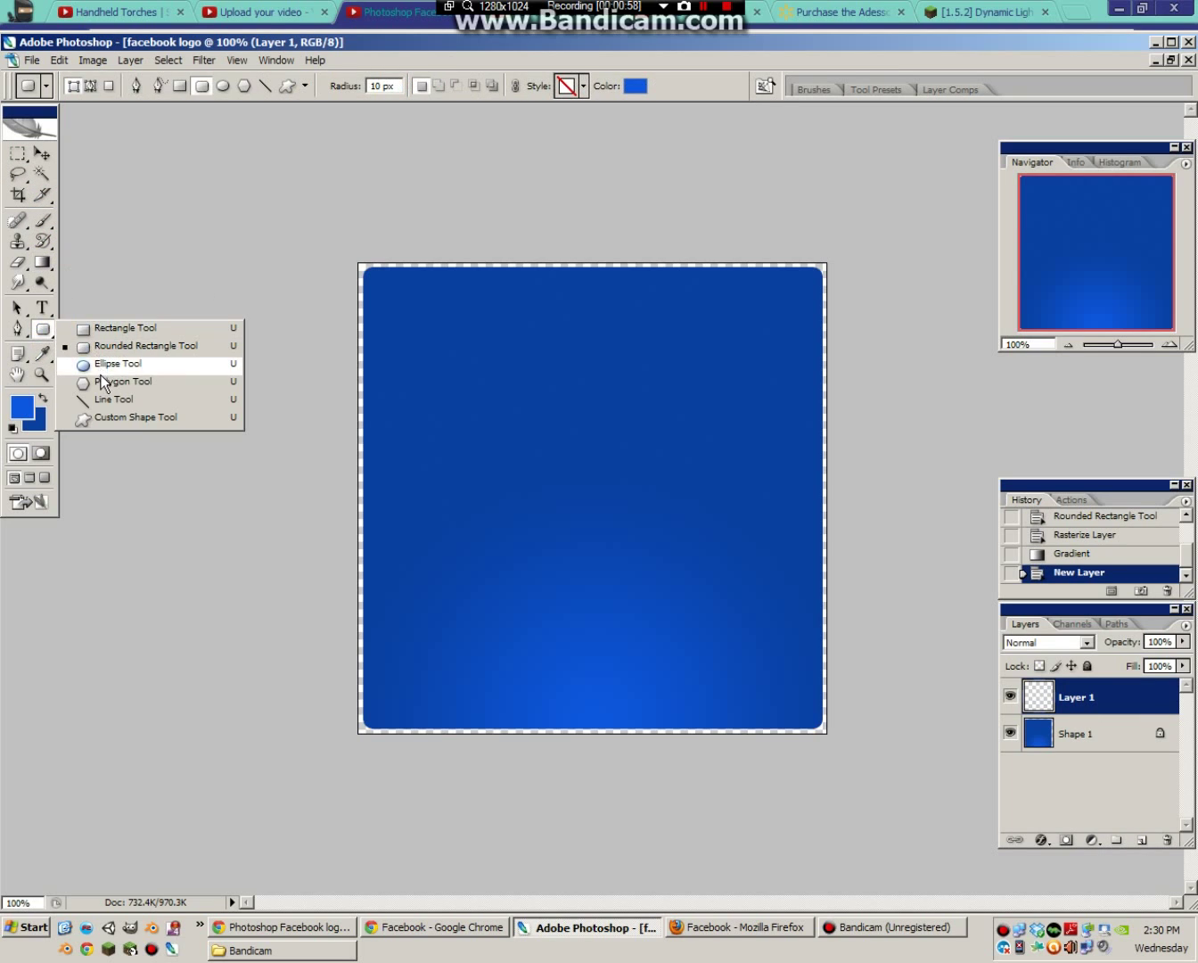
left_click(101, 370)
left_click_drag(218, 163, 955, 434)
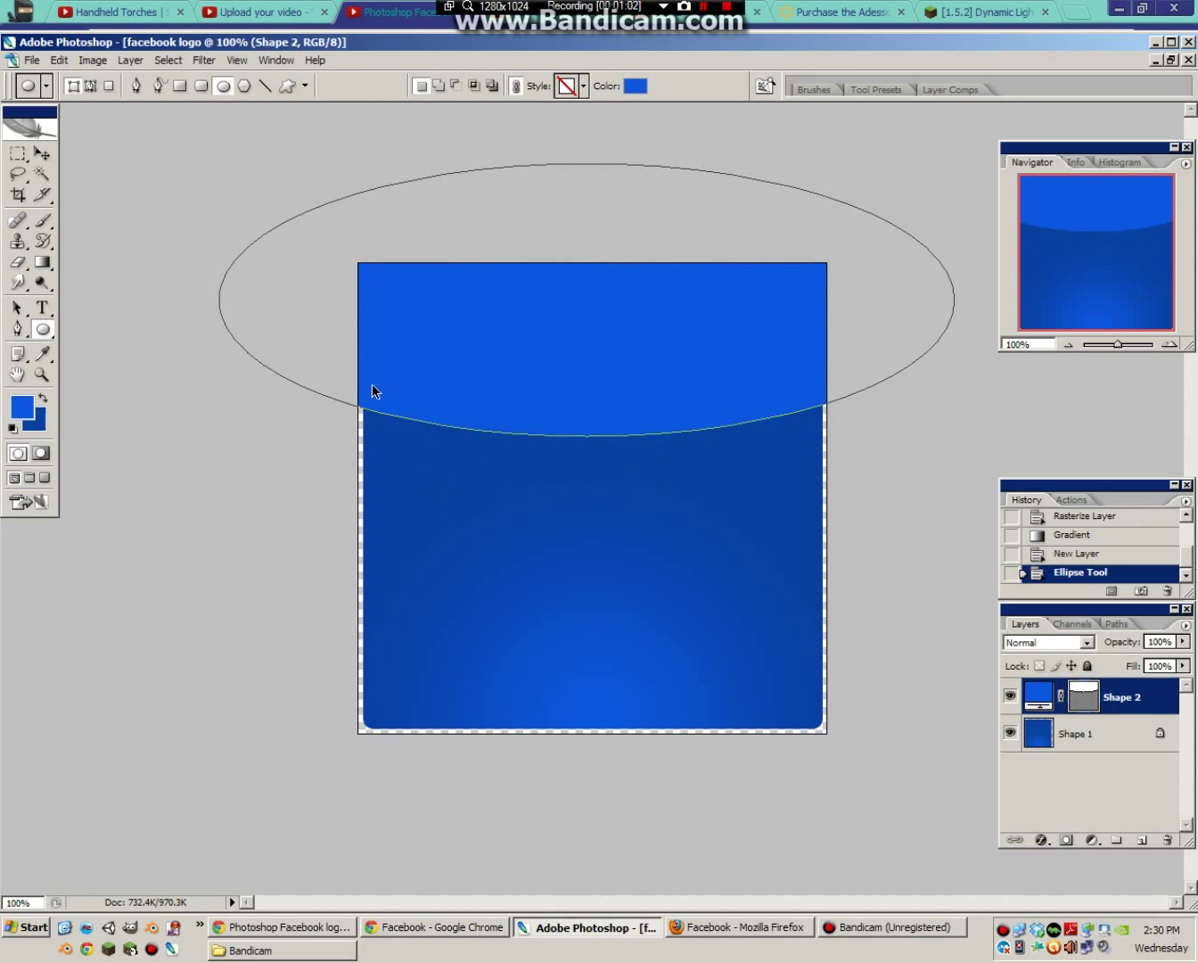
key("ctrl+z")
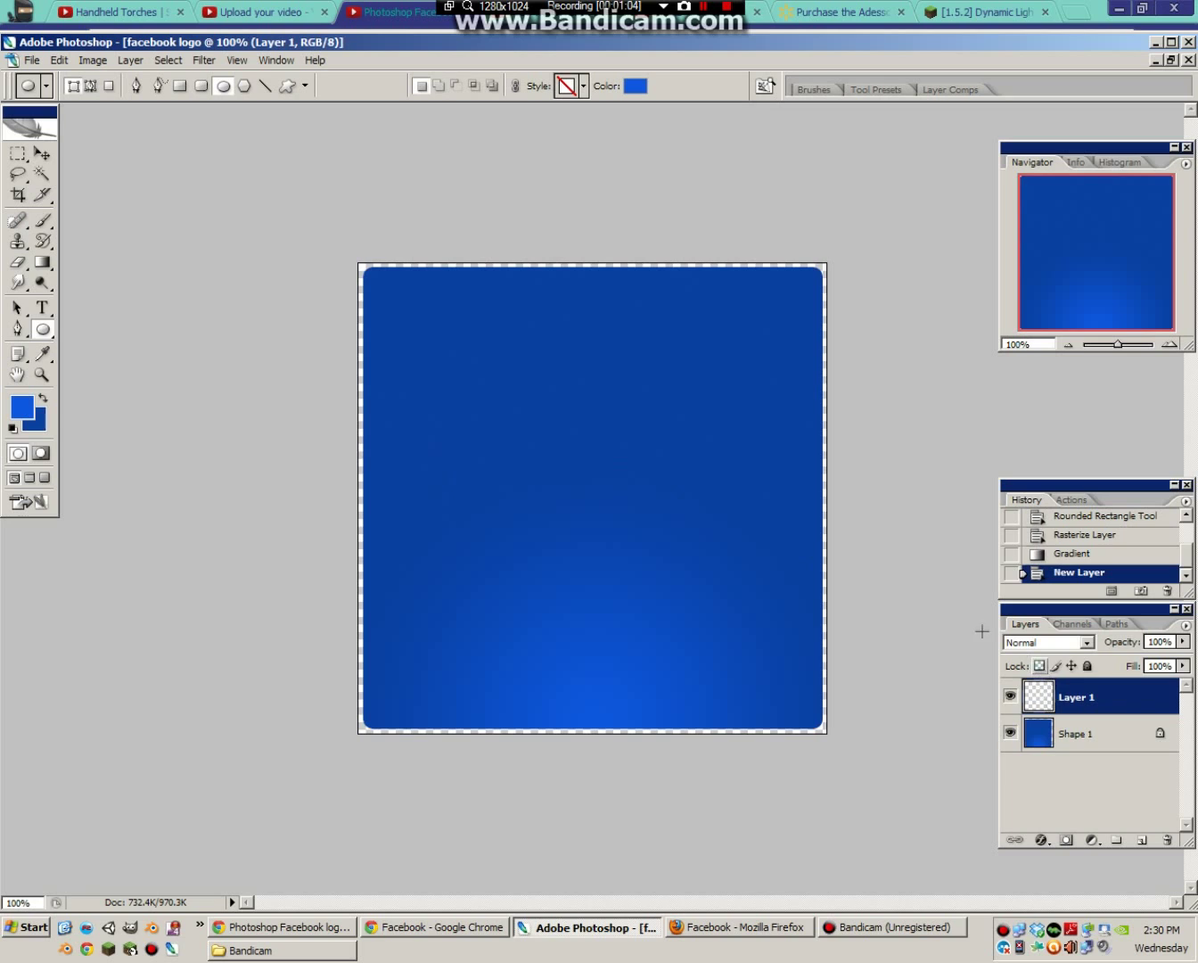
Magic-wand select the transparent corner area outside the blue square on Shape 1
left_click(42, 173)
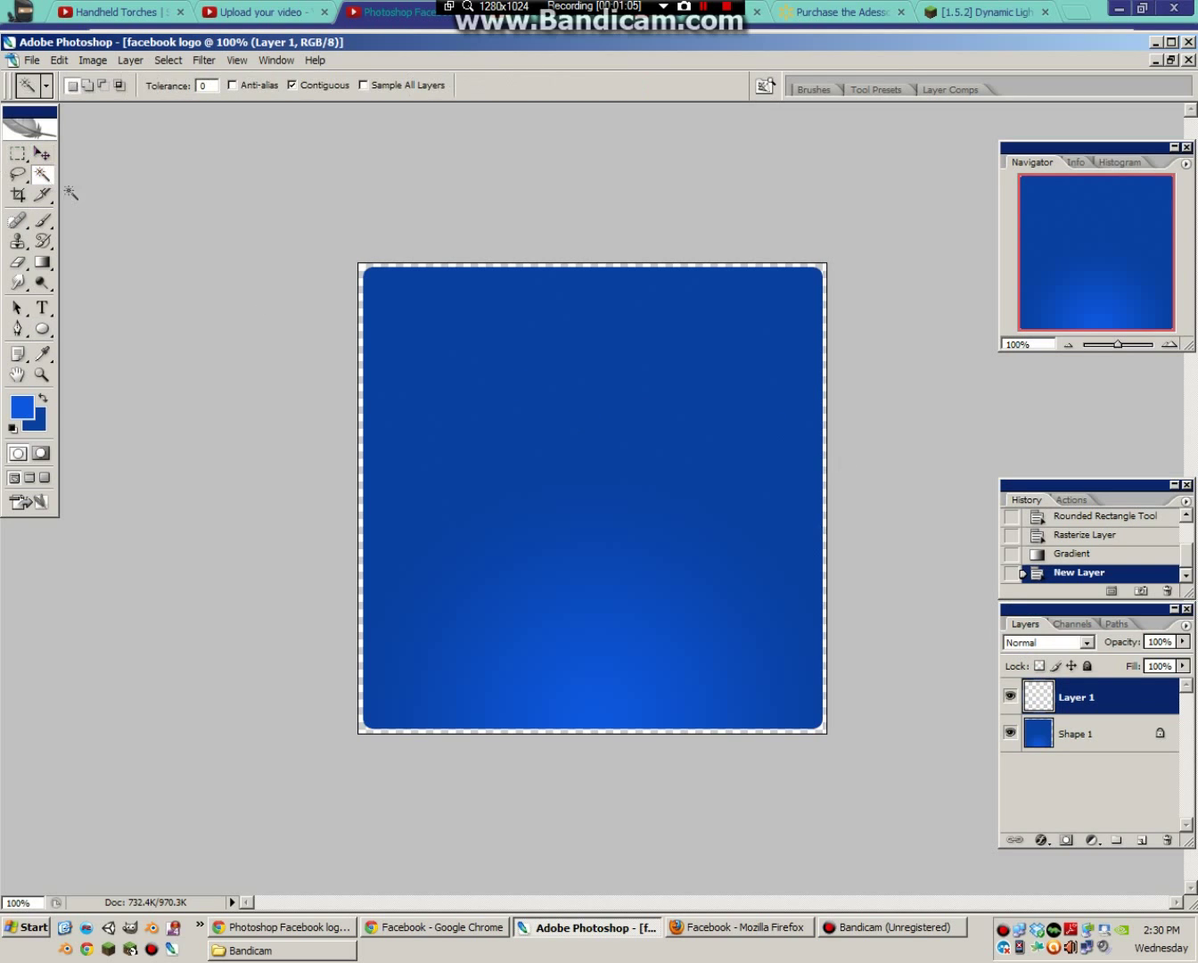
left_click(390, 299)
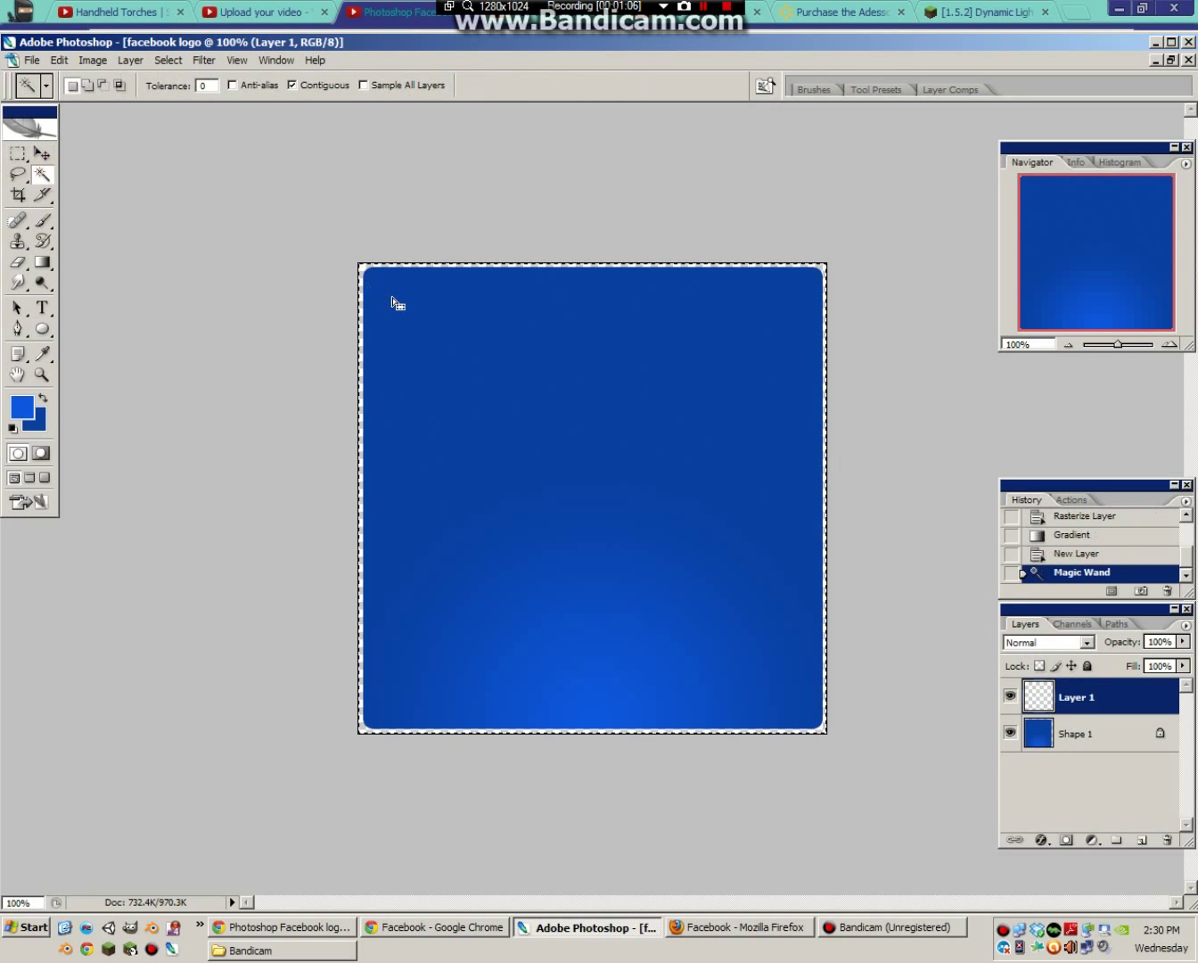
left_click(1092, 738)
key("ctrl+d")
left_click(524, 379)
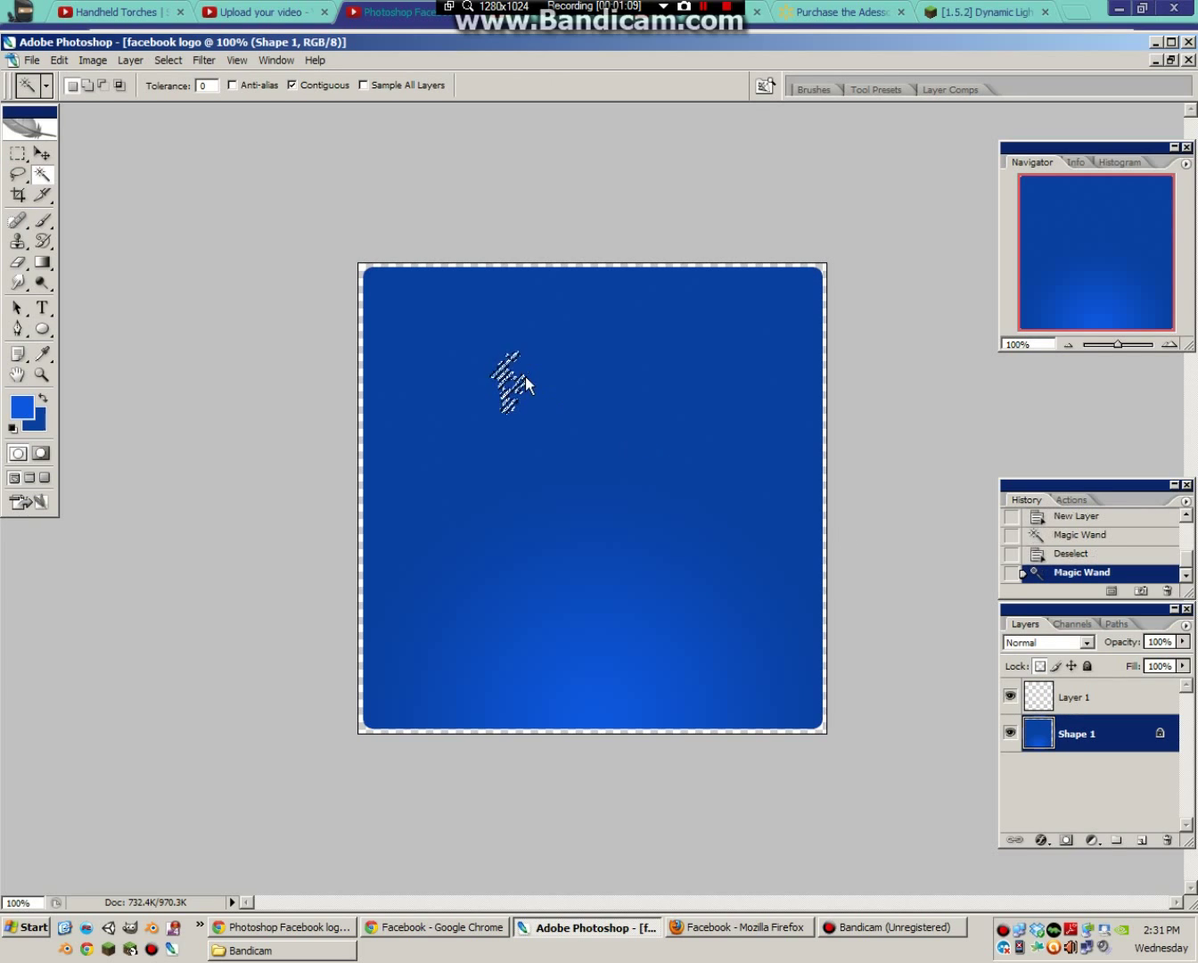
left_click(597, 408)
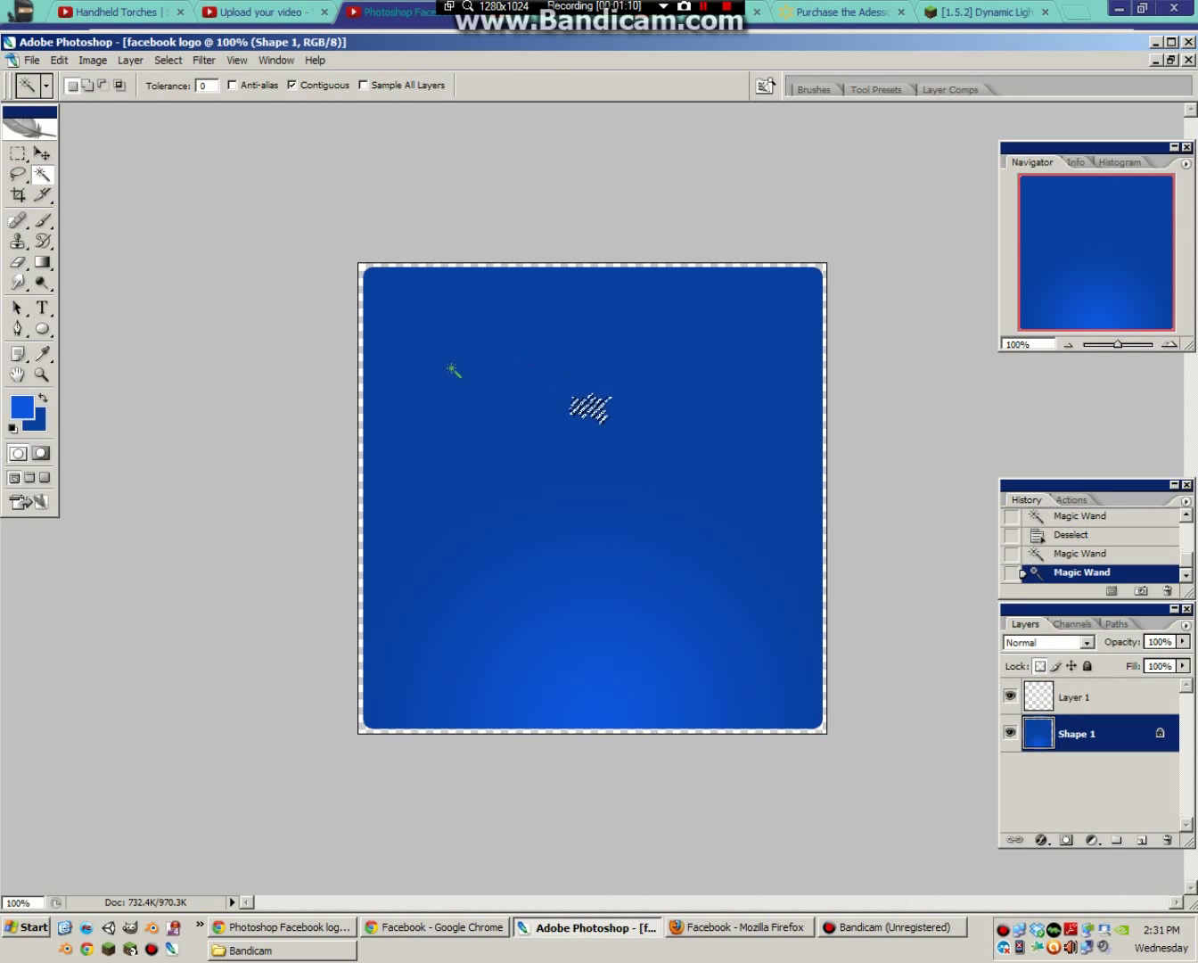
left_click(370, 282)
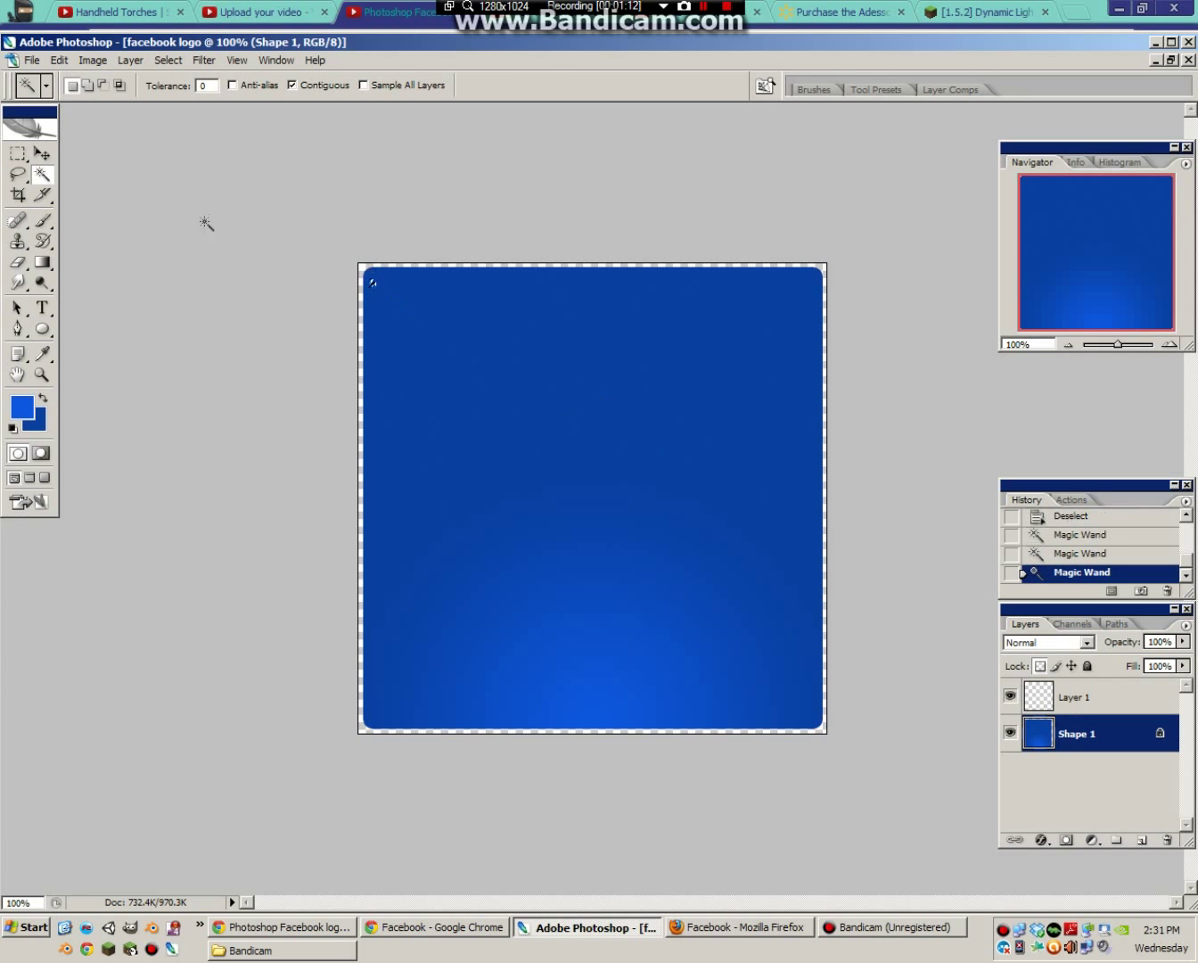
left_click(359, 271)
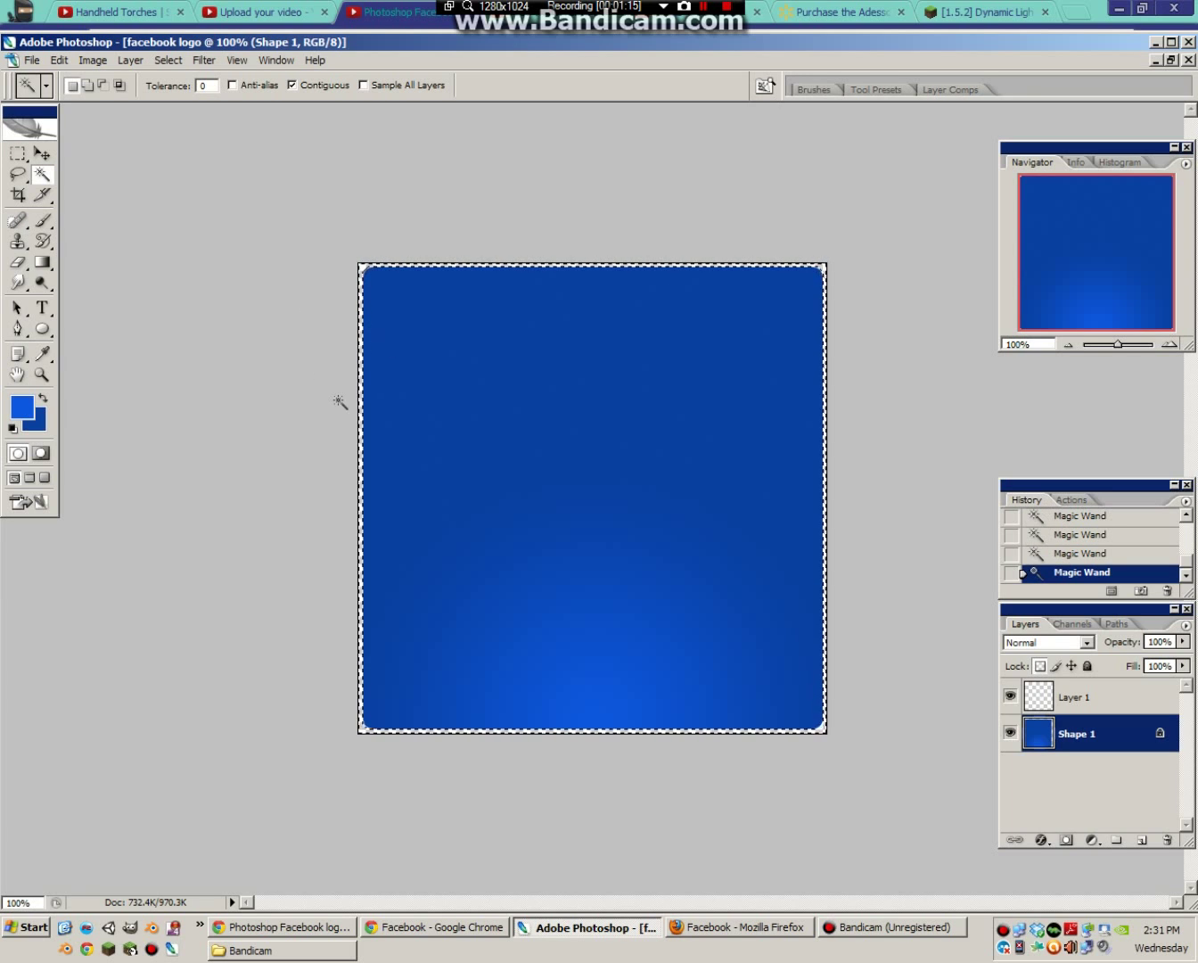
Confirm the canvas is 500×500 px, invert the selection, and activate Layer 1
left_click(160, 59)
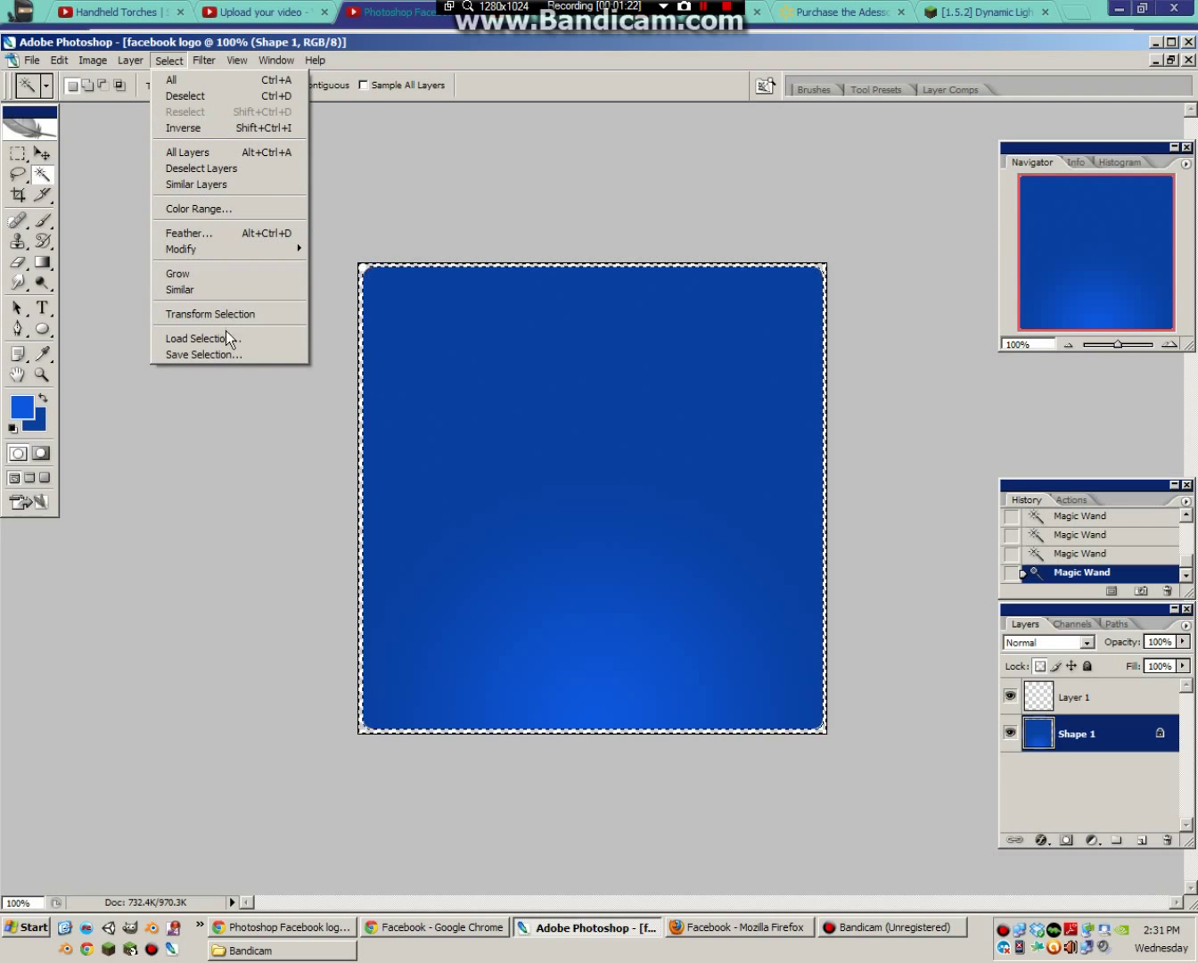
left_click(403, 194)
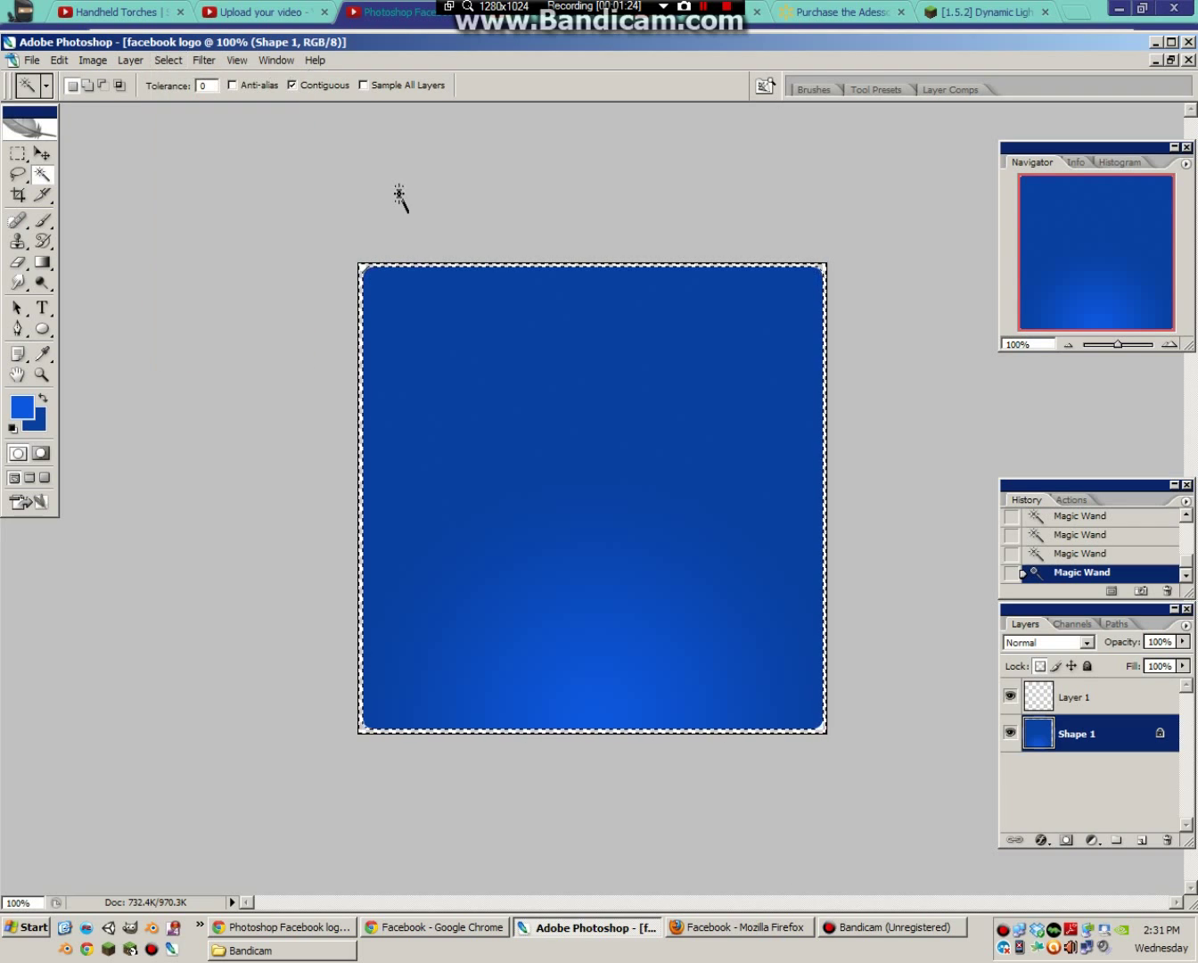
key("ctrl+alt+i")
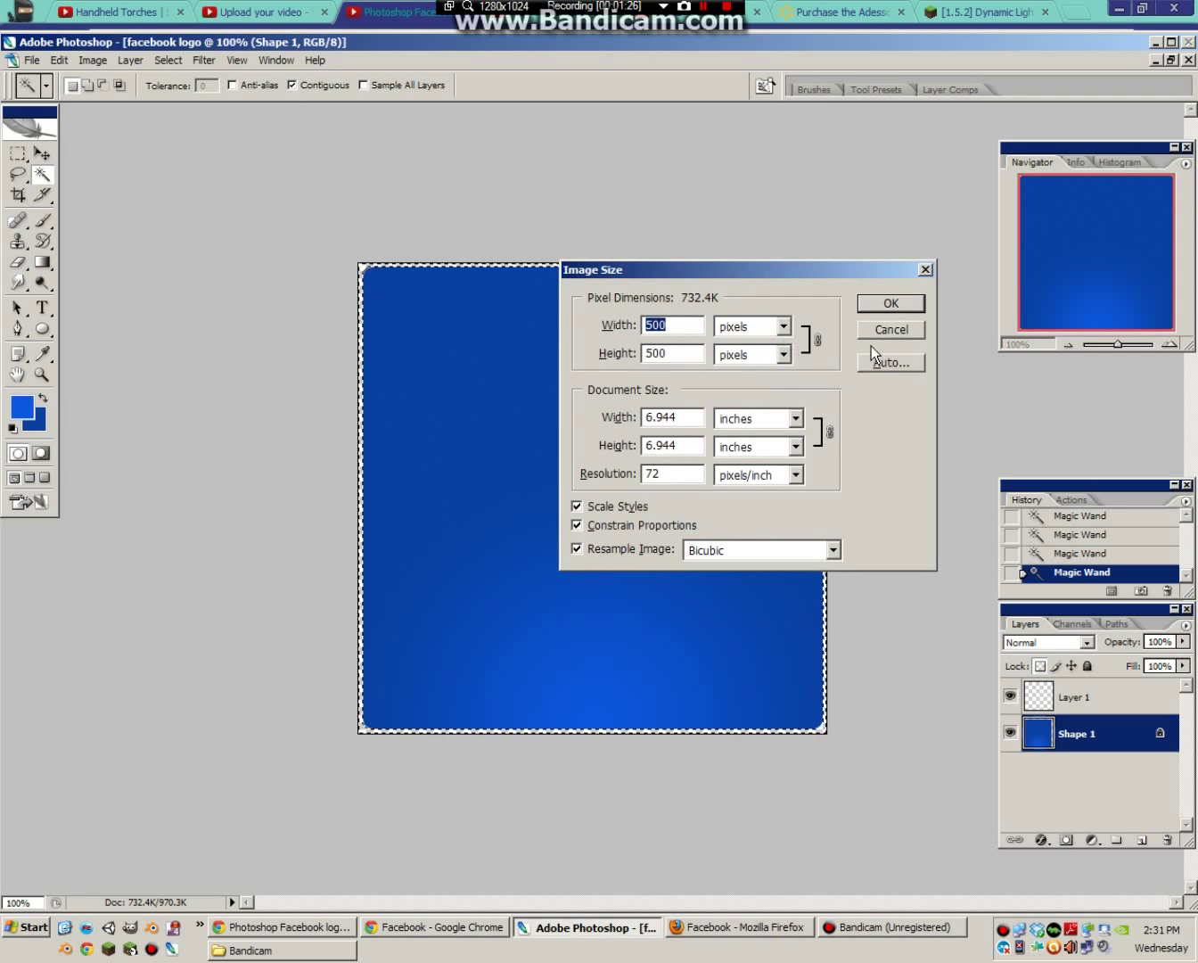
left_click(888, 330)
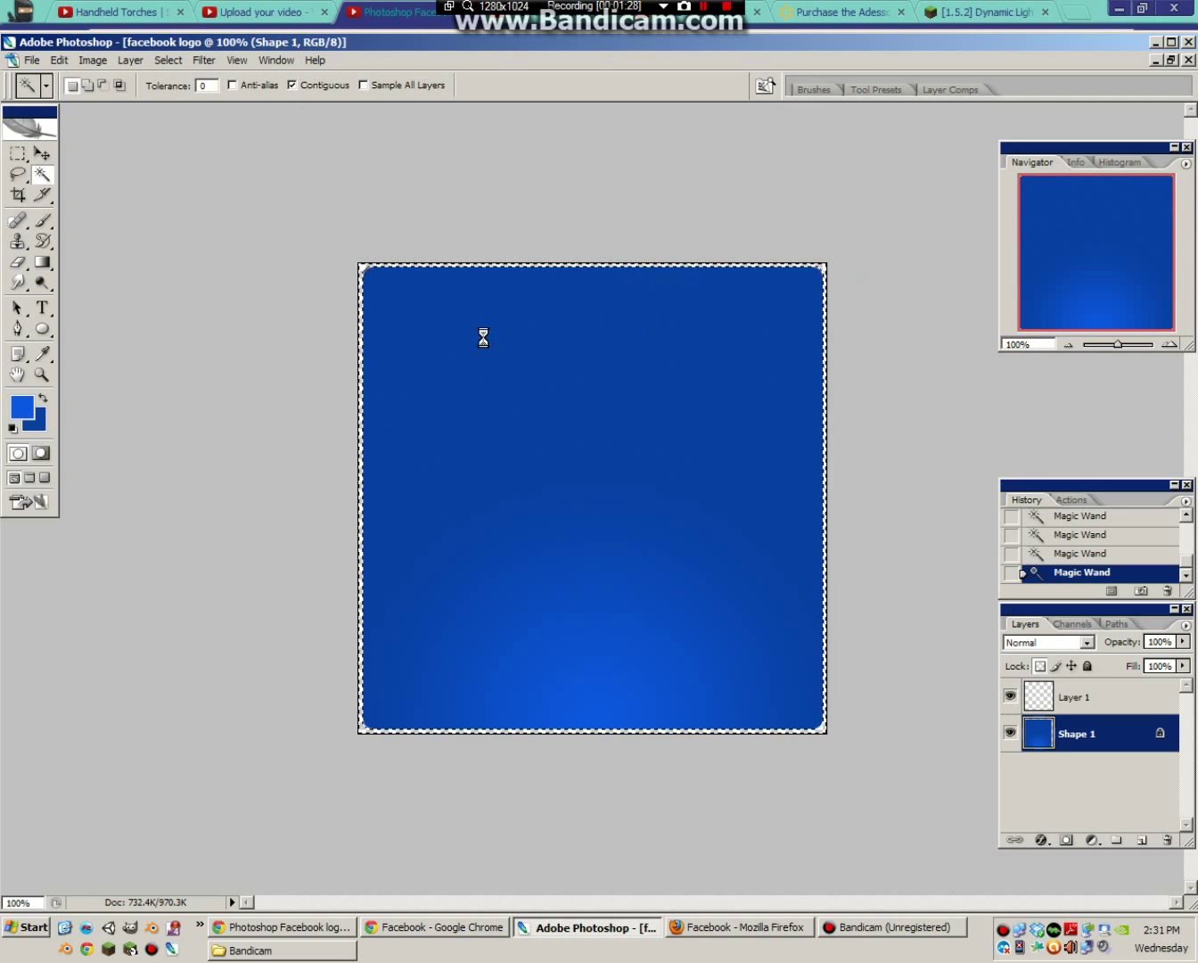
key("ctrl+shift+i")
key("alt+bracketright")
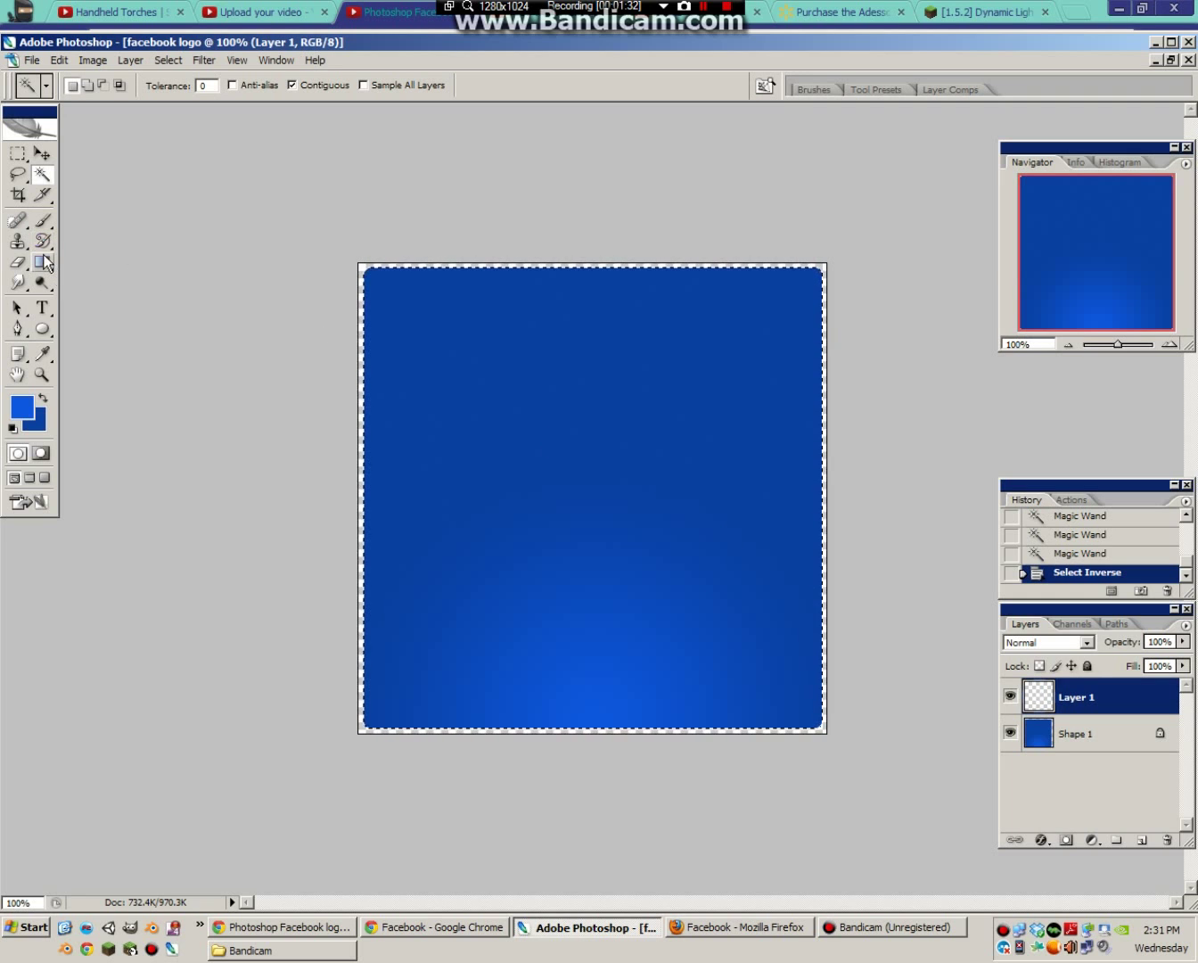
Clip Layer 1 to Shape 1 and draw a wide ellipse, Shape 2, across the square's top
left_click(42, 329)
mouse_move(198, 161)
left_mouse_down()
mouse_move(942, 359)
mouse_move(1001, 468)
left_mouse_up()
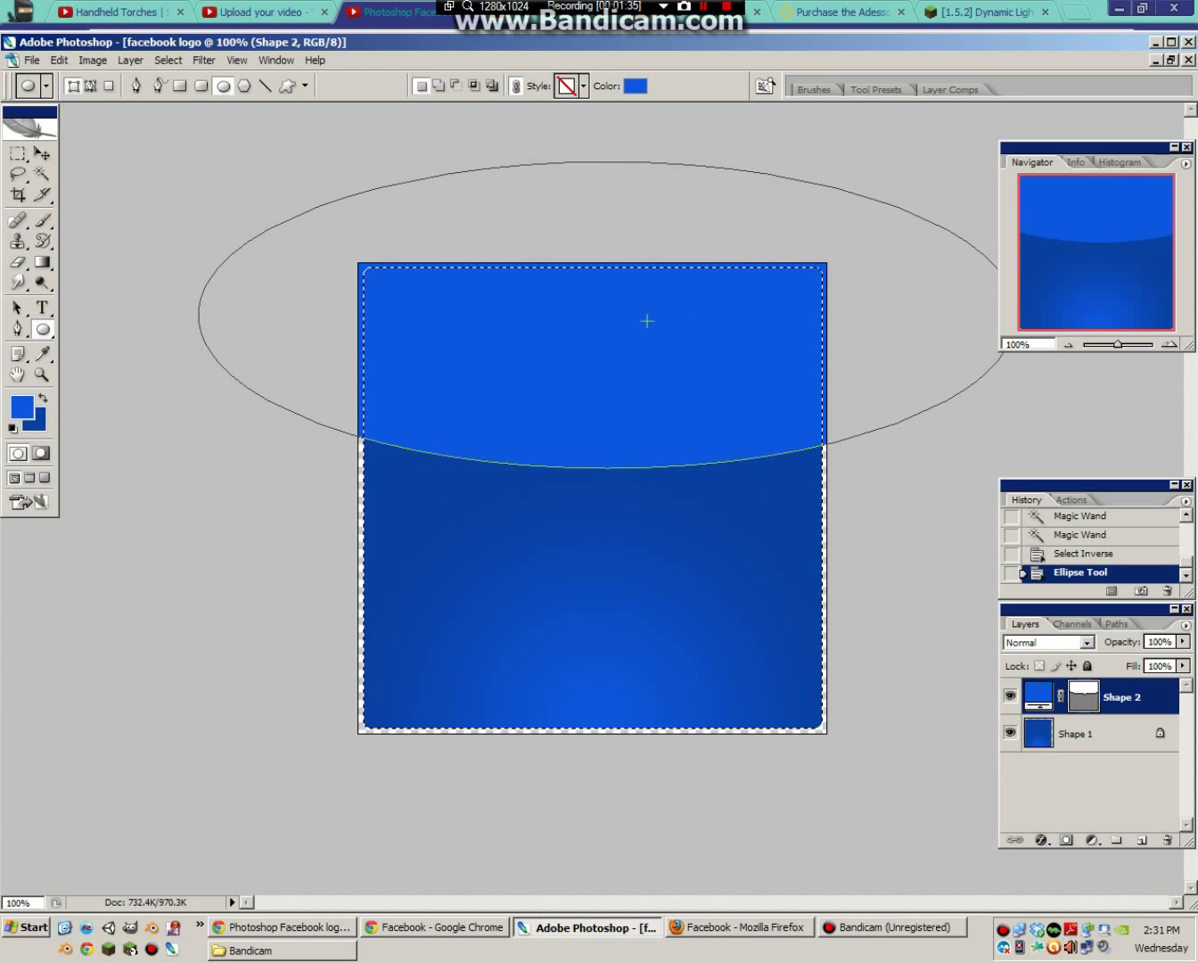
key("ctrl+z")
right_click(1113, 696)
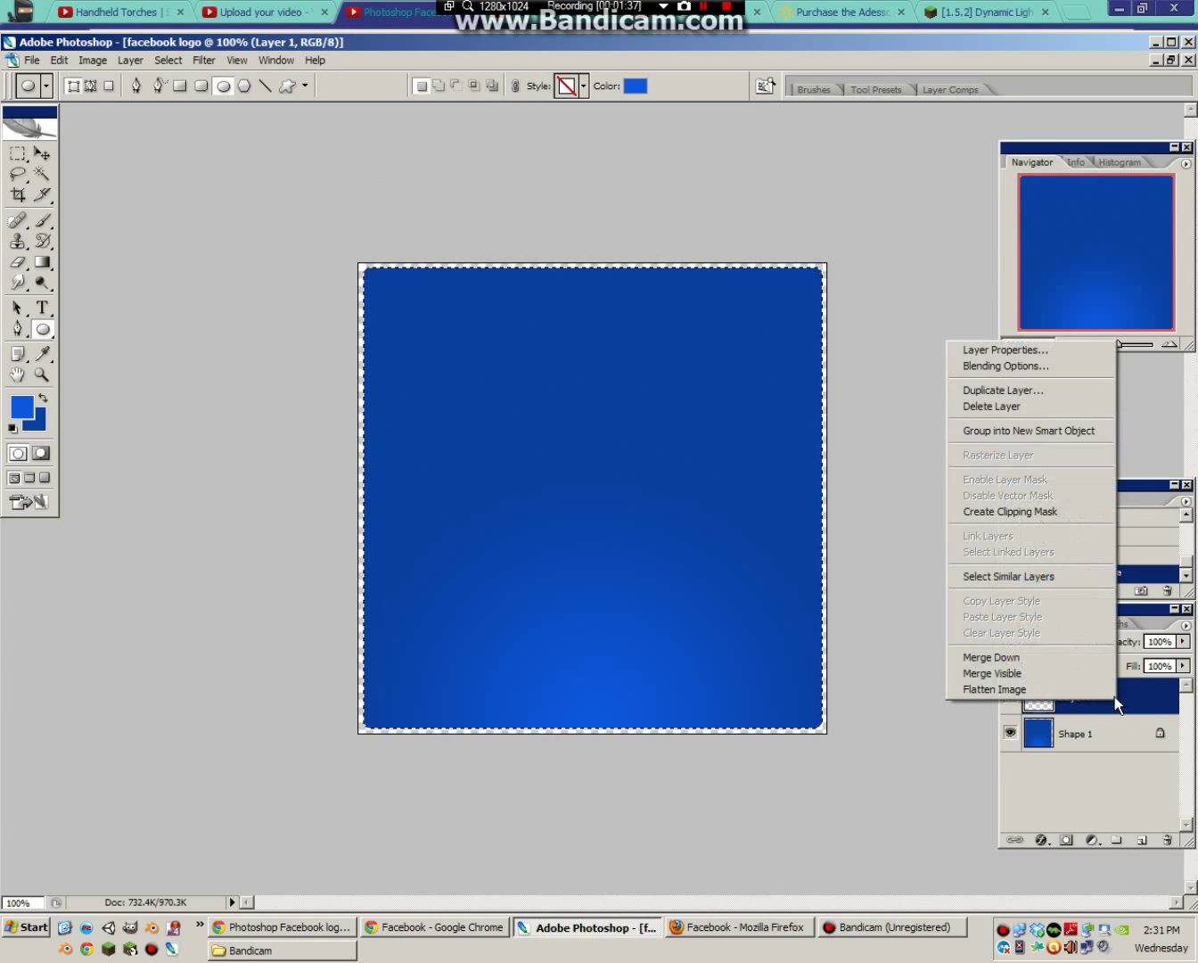
left_click(1059, 512)
left_click_drag(249, 164, 980, 464)
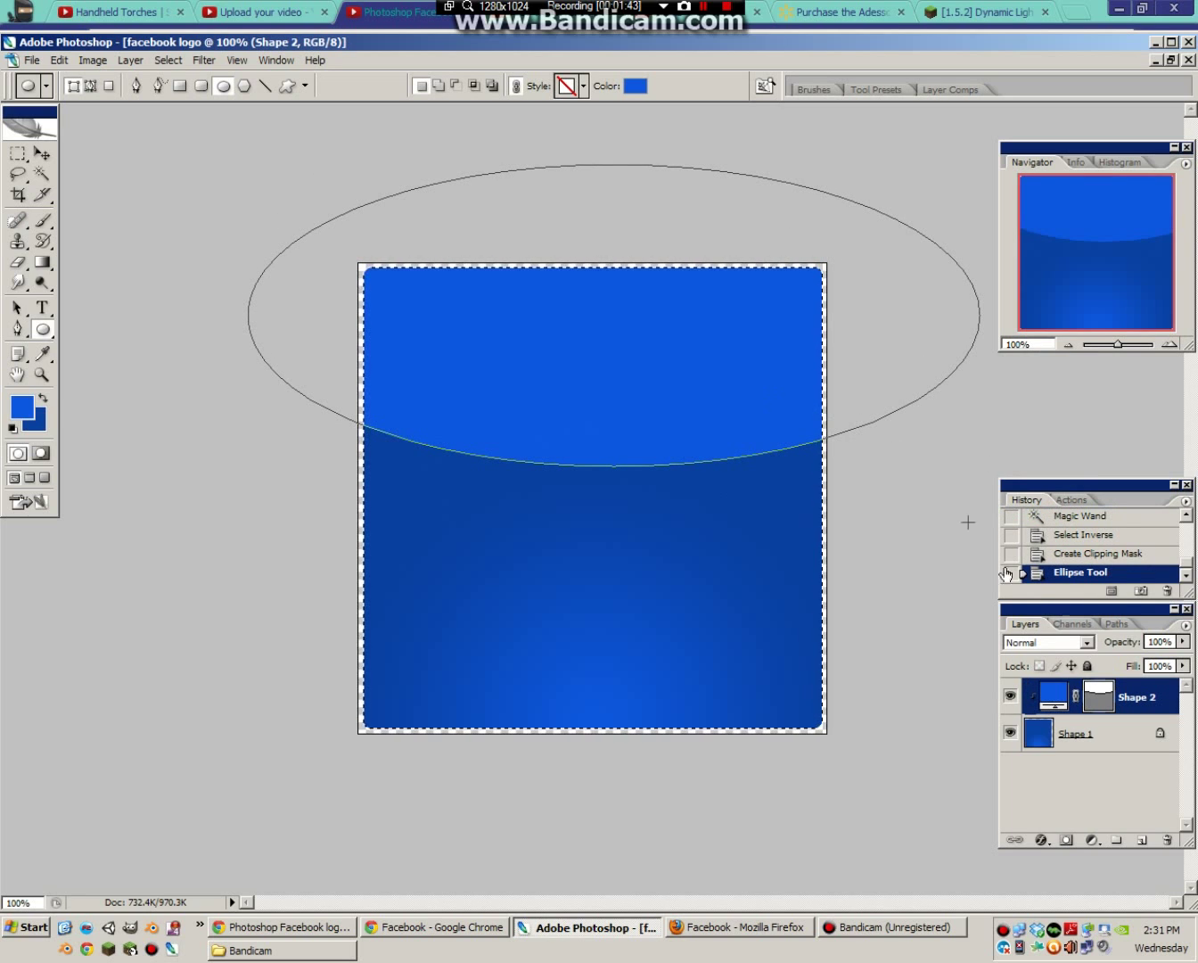
Set the foreground colour to white (ffffff), dismissing a gradient error on the shape layer
left_click(25, 407)
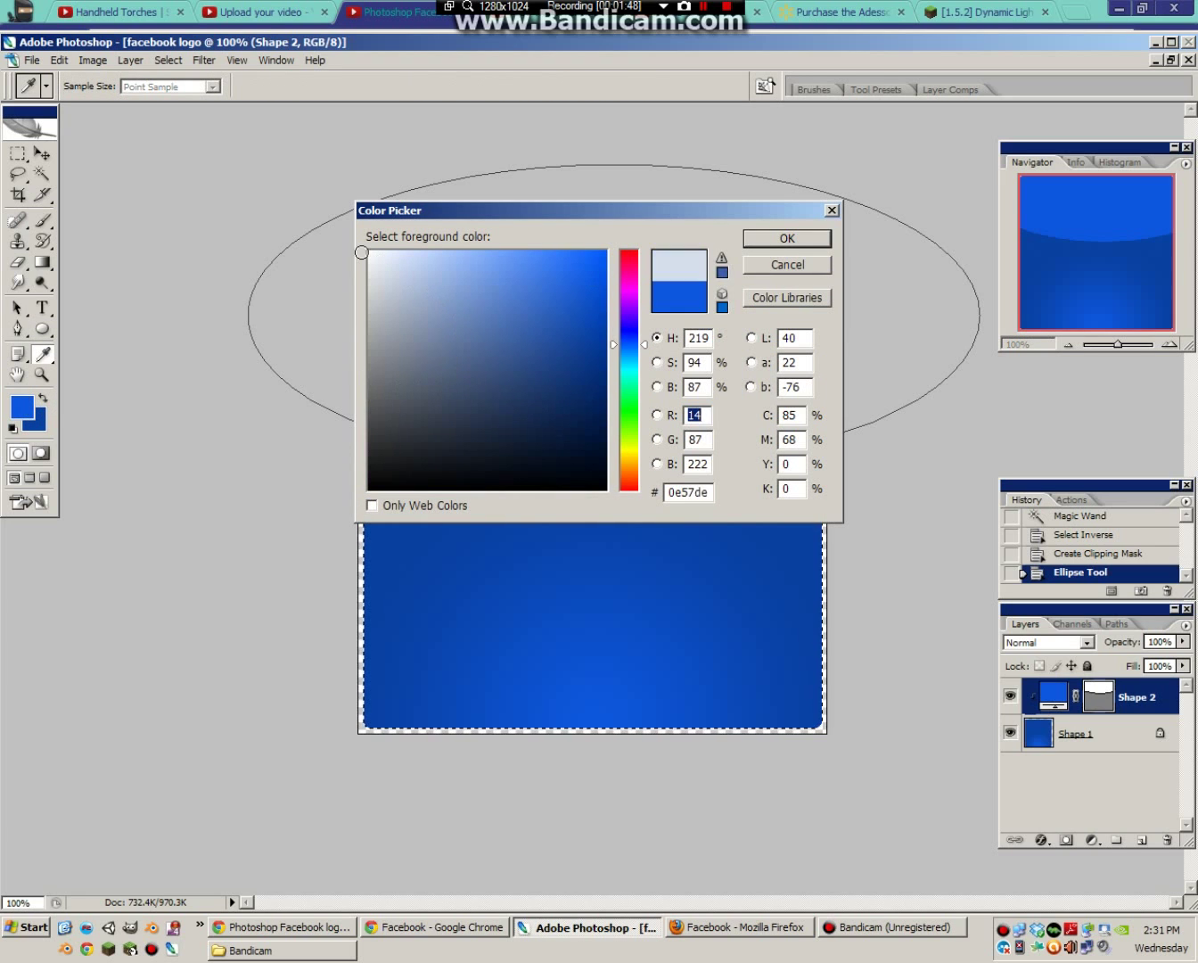
left_click(369, 253)
left_click(755, 238)
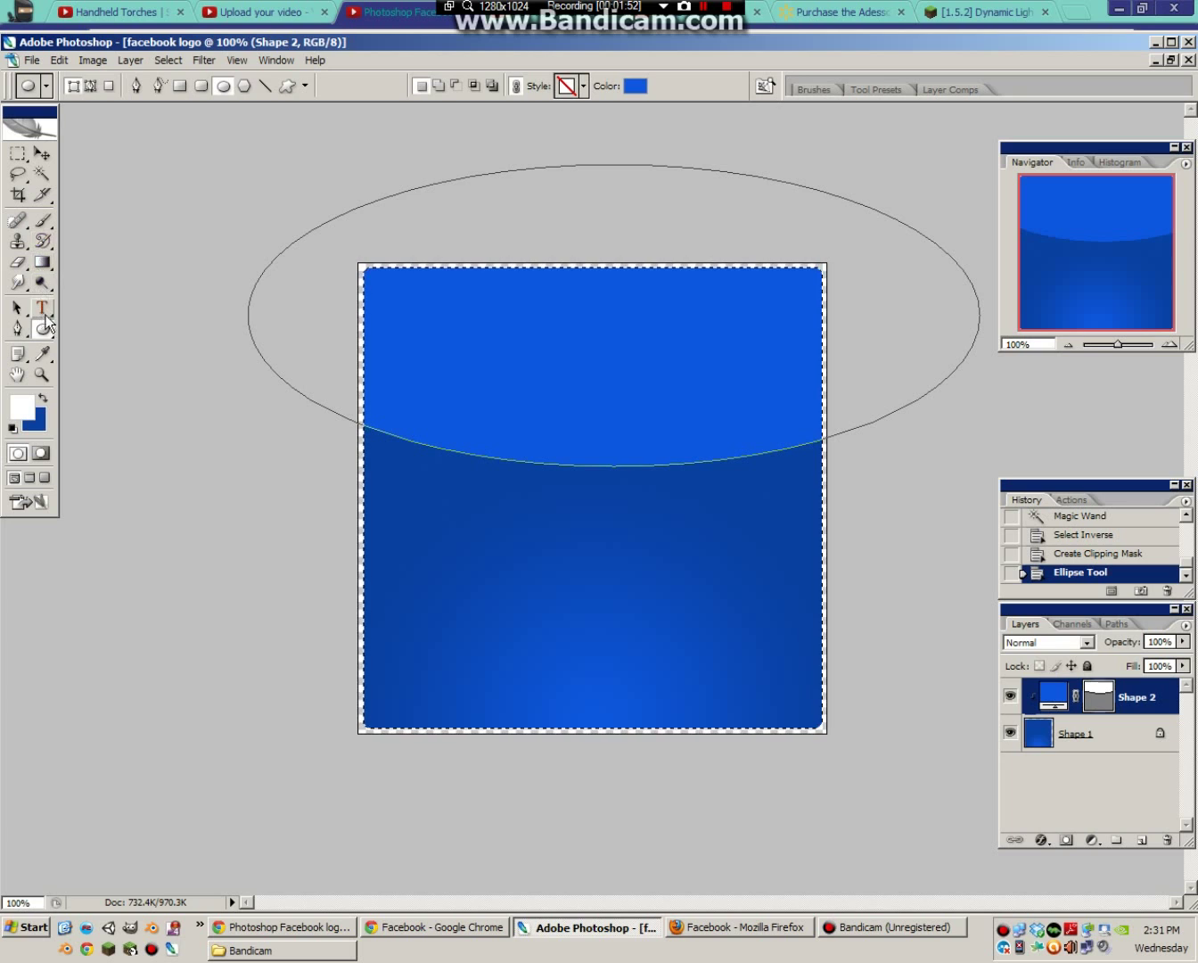
left_click(42, 262)
left_click(566, 369)
key("Return")
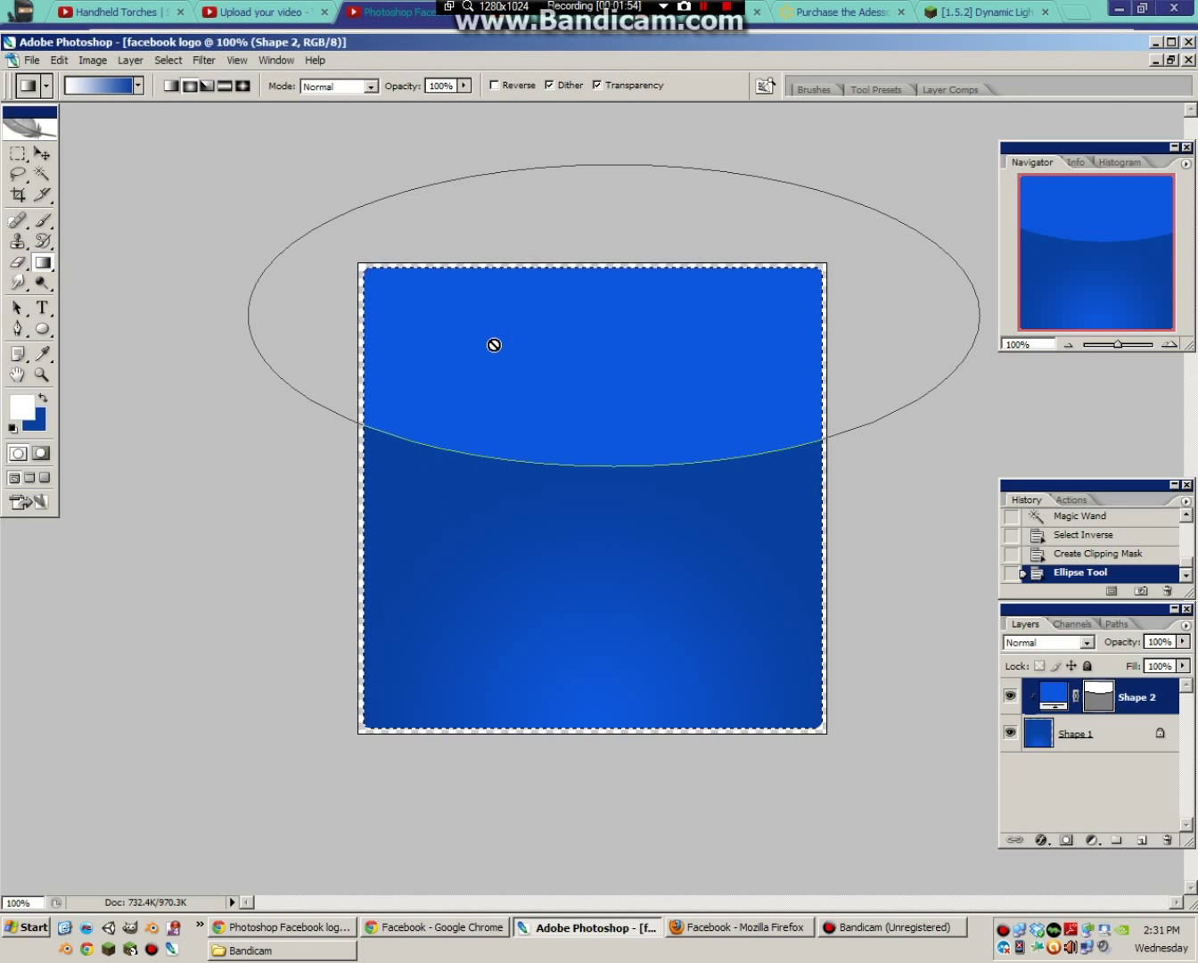
Deselect, rasterize the Shape 2 ellipse, and fill its top band with white
key("m")
key("ctrl+d")
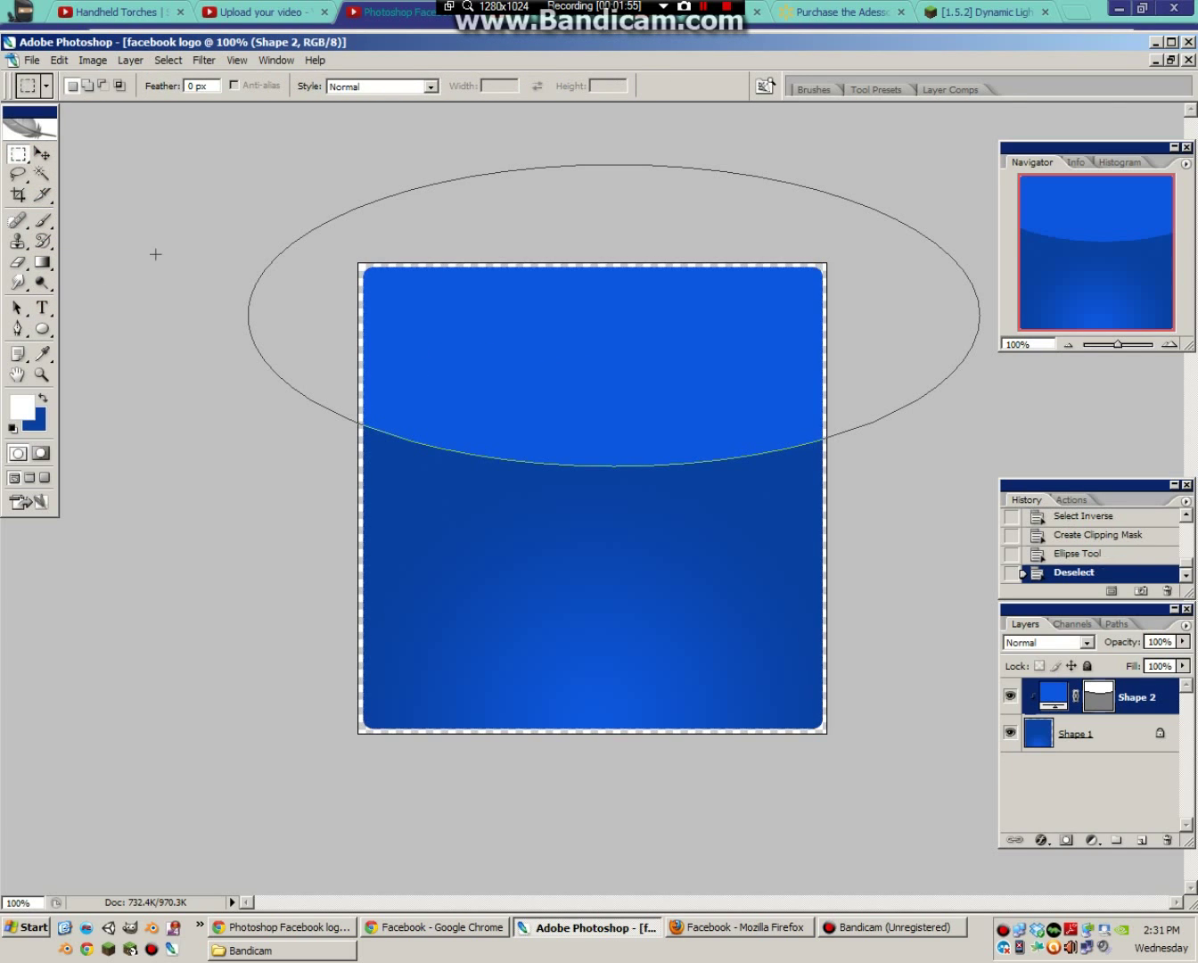
left_click(41, 220)
left_click(411, 292)
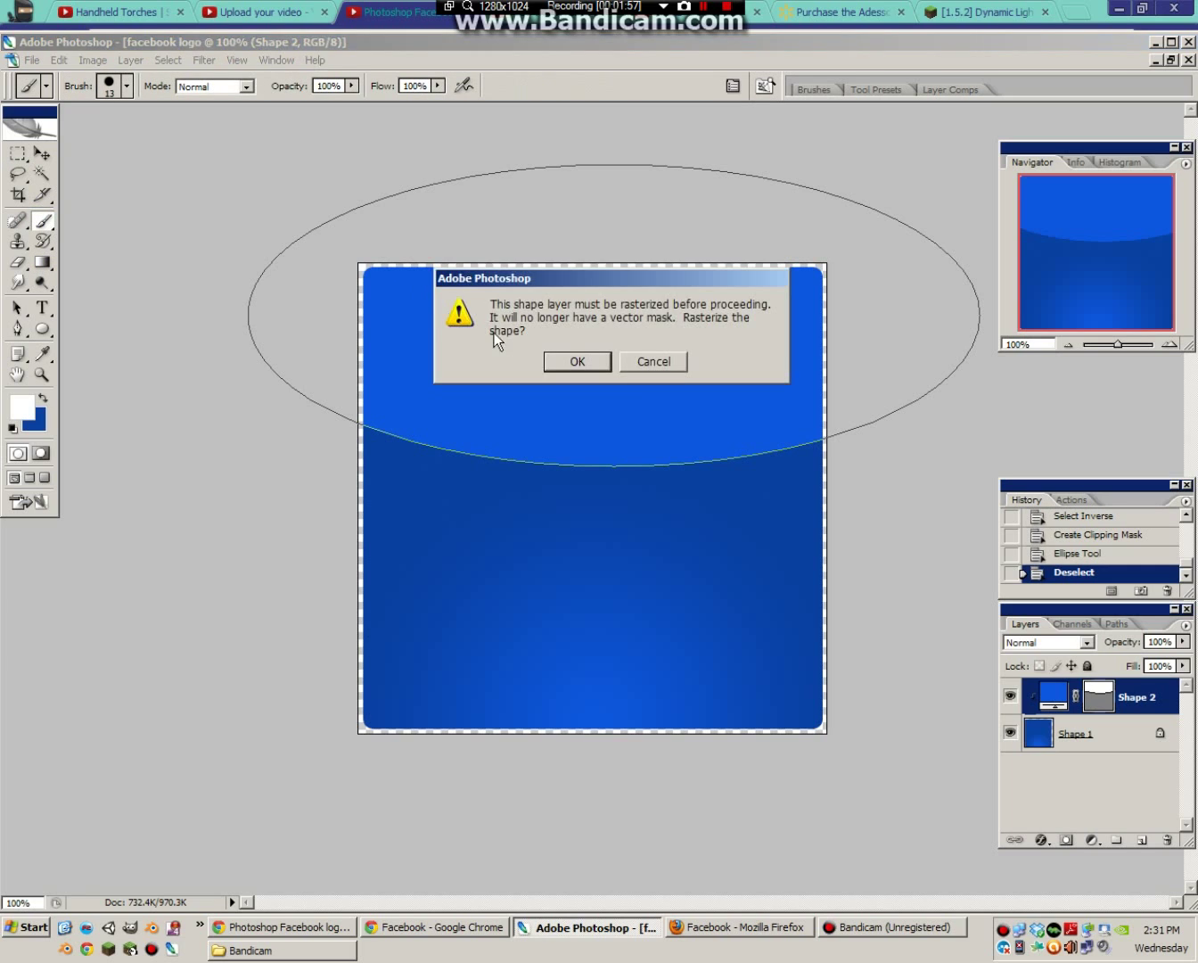
left_click(578, 358)
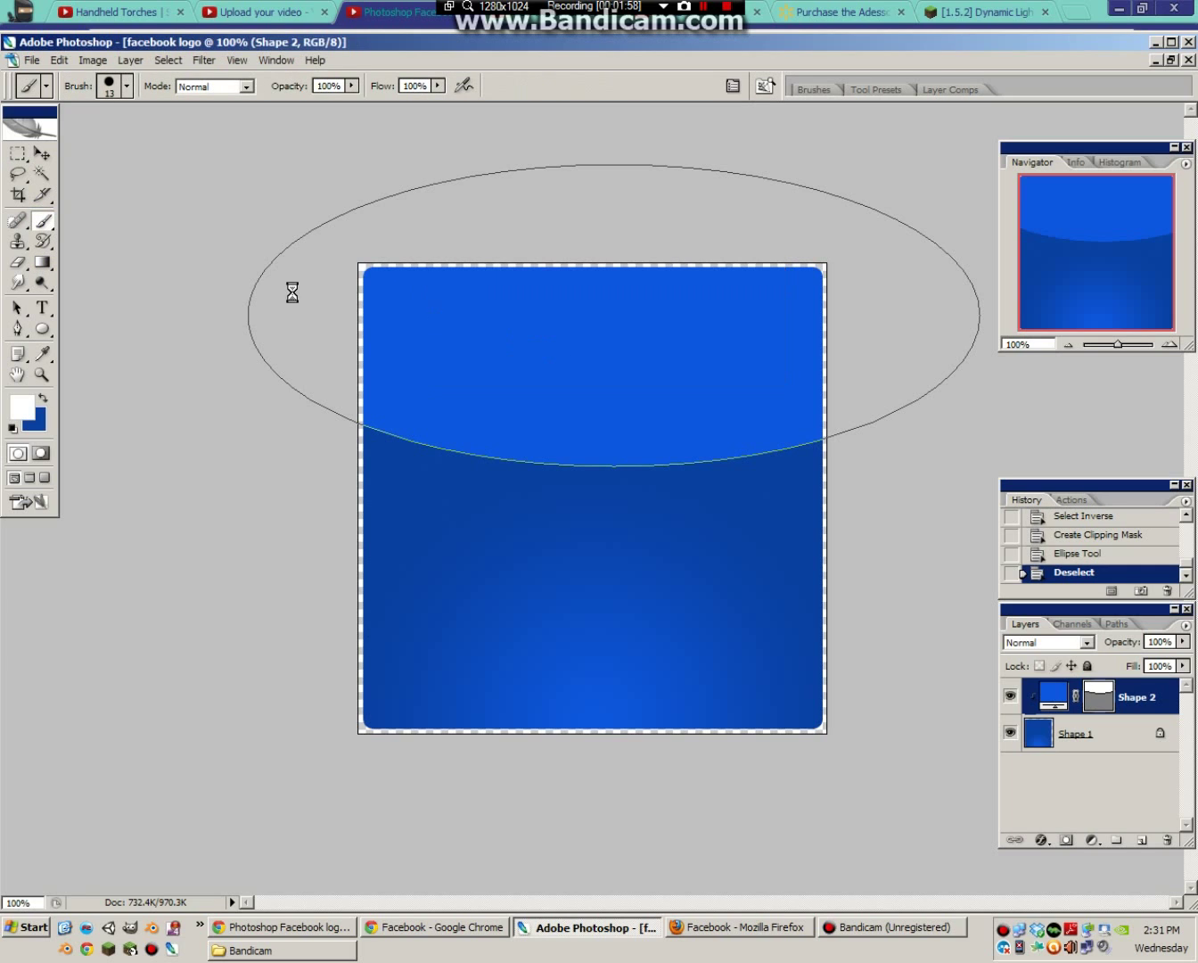
left_click(45, 264)
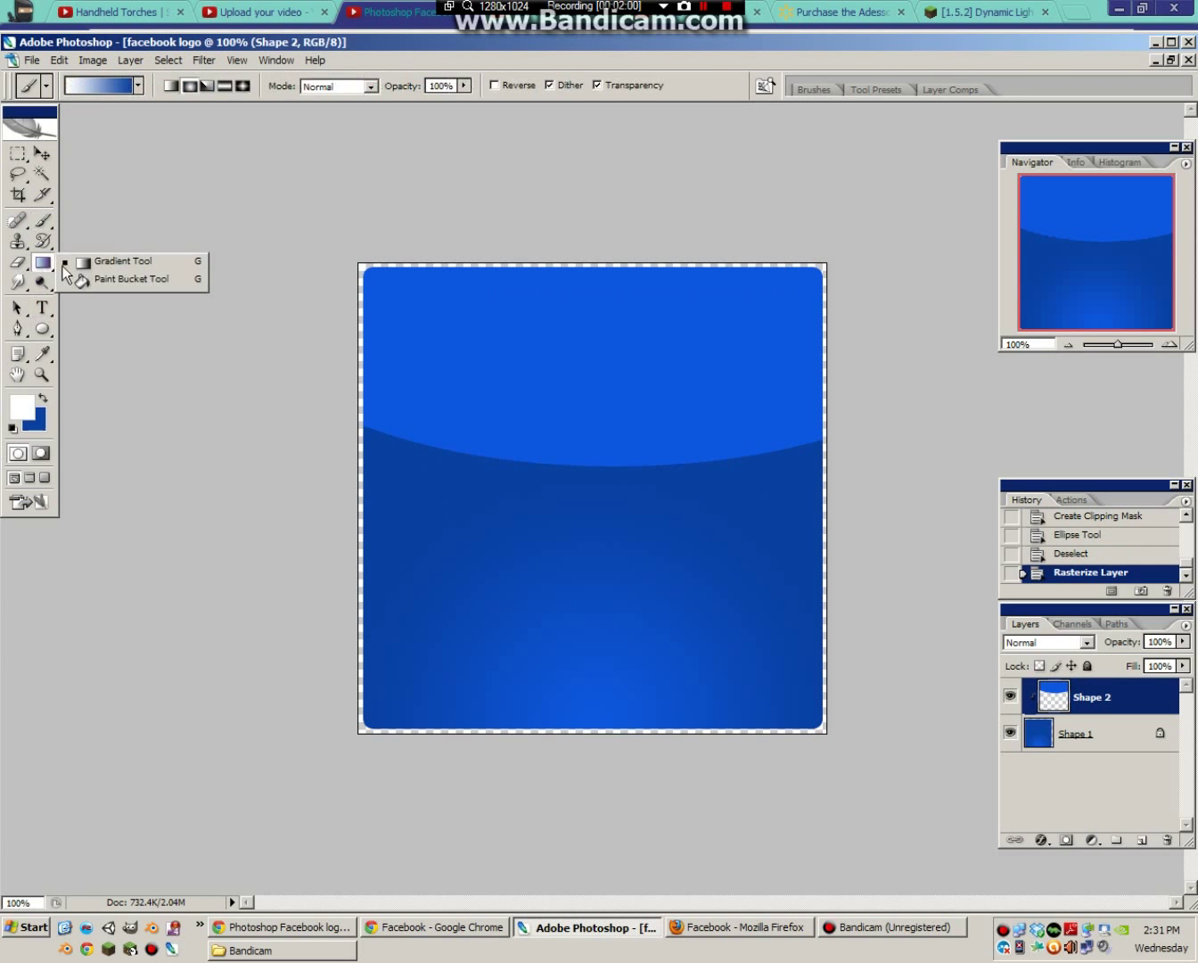
left_click(134, 280)
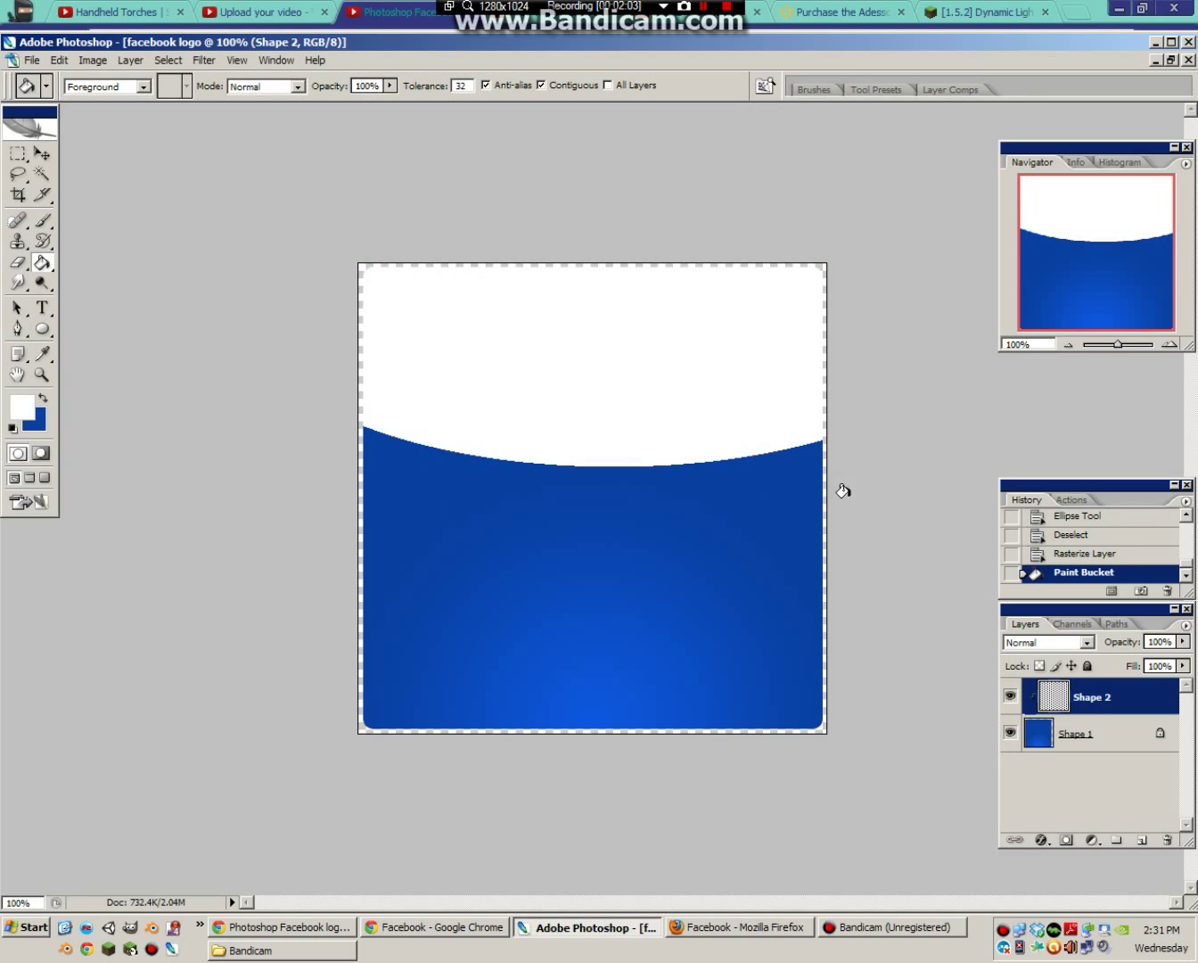
Release Shape 2's clipping mask and lower its opacity to 20%
right_click(1131, 687)
left_click(1077, 496)
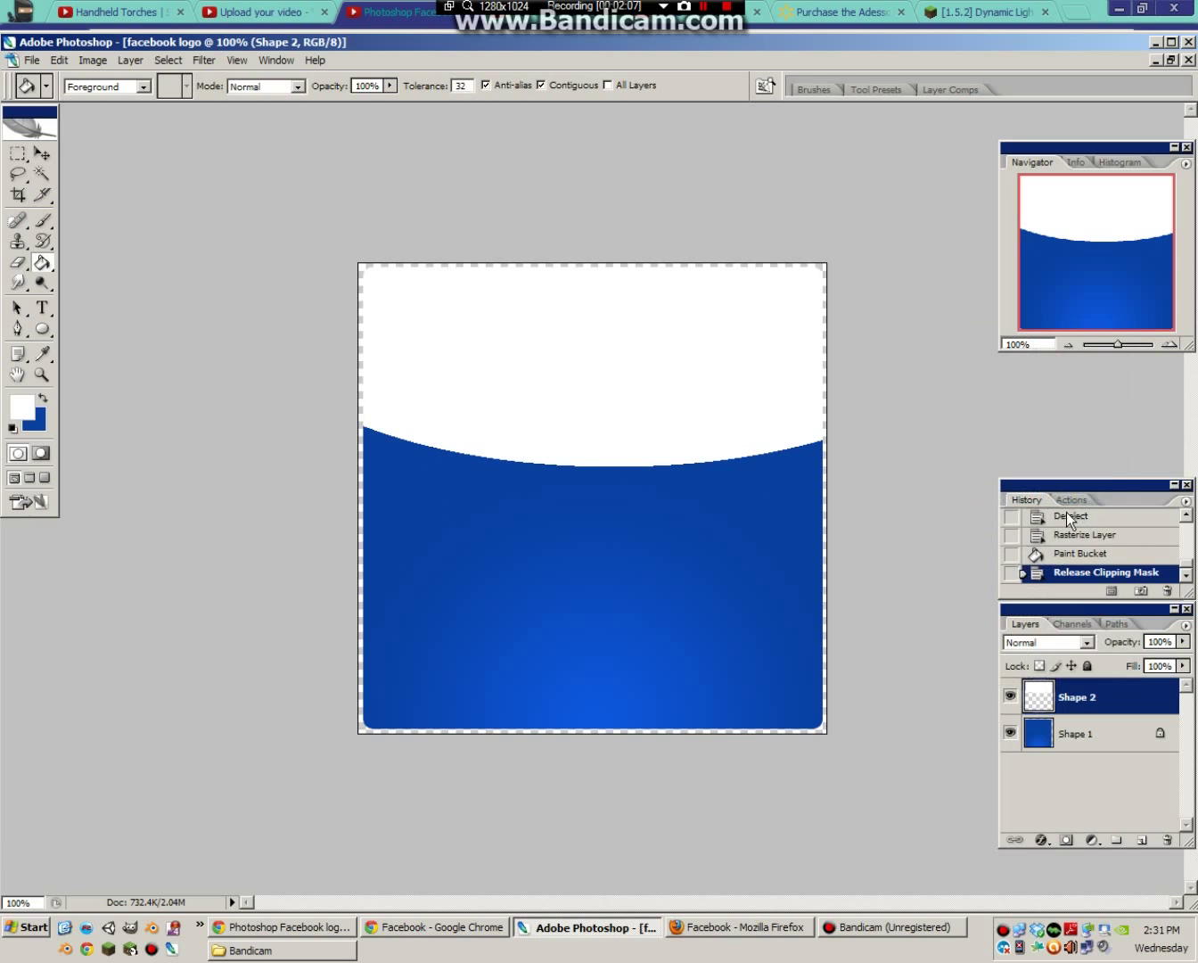
left_click_drag(1184, 643, 1114, 662)
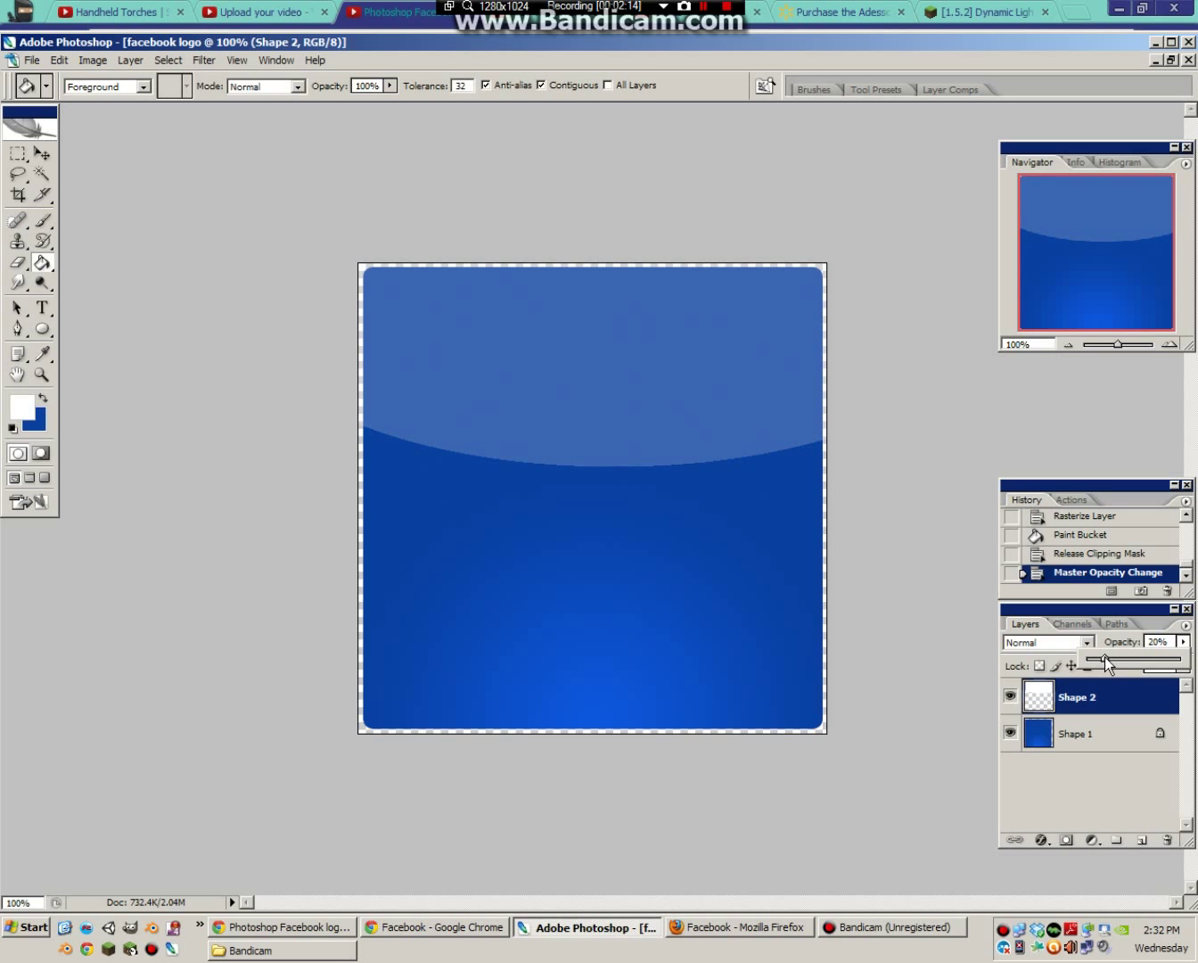
left_click(41, 174)
Select the curved highlight band and set the foreground colour to blue 0e57dd
left_click(543, 359)
left_click(41, 262)
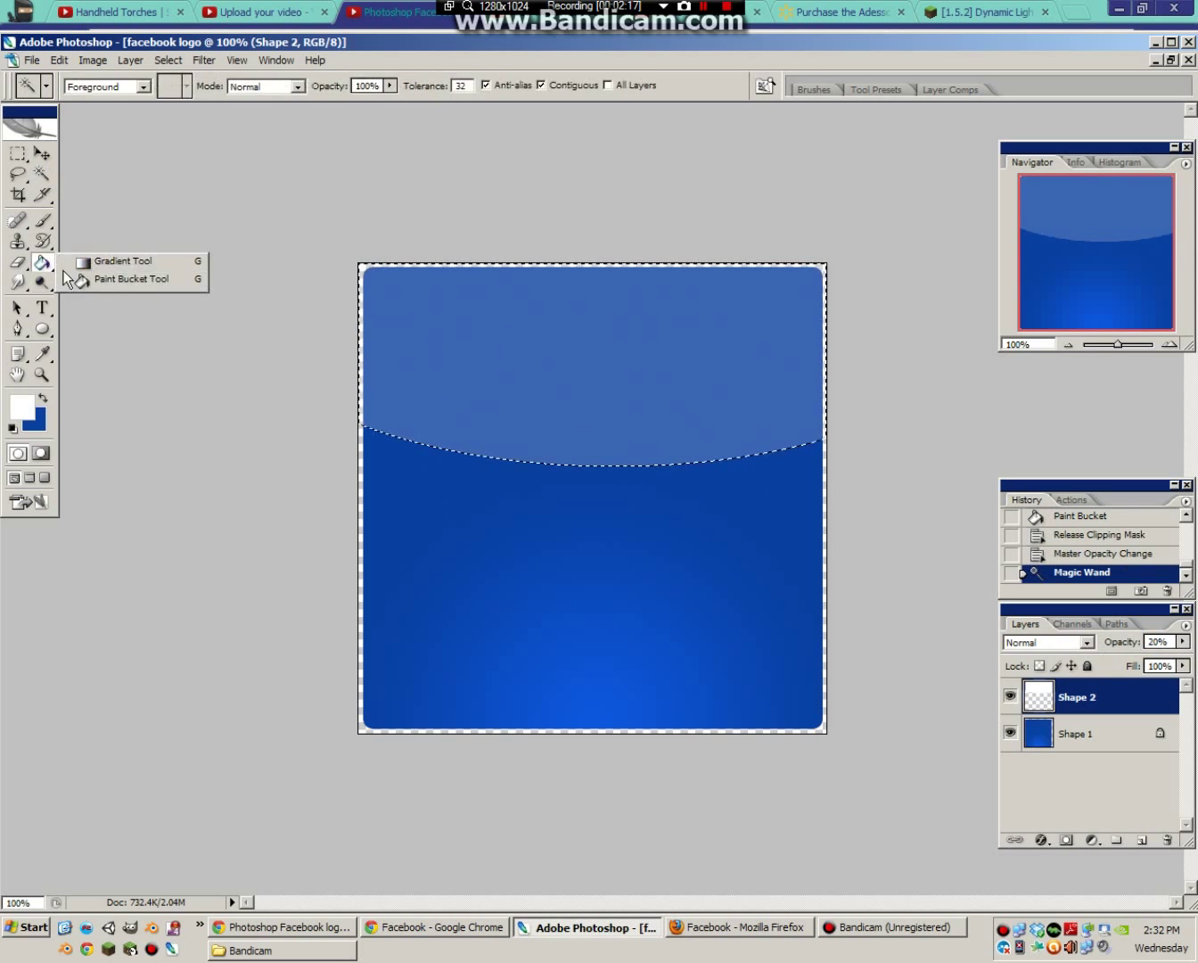
left_click(21, 406)
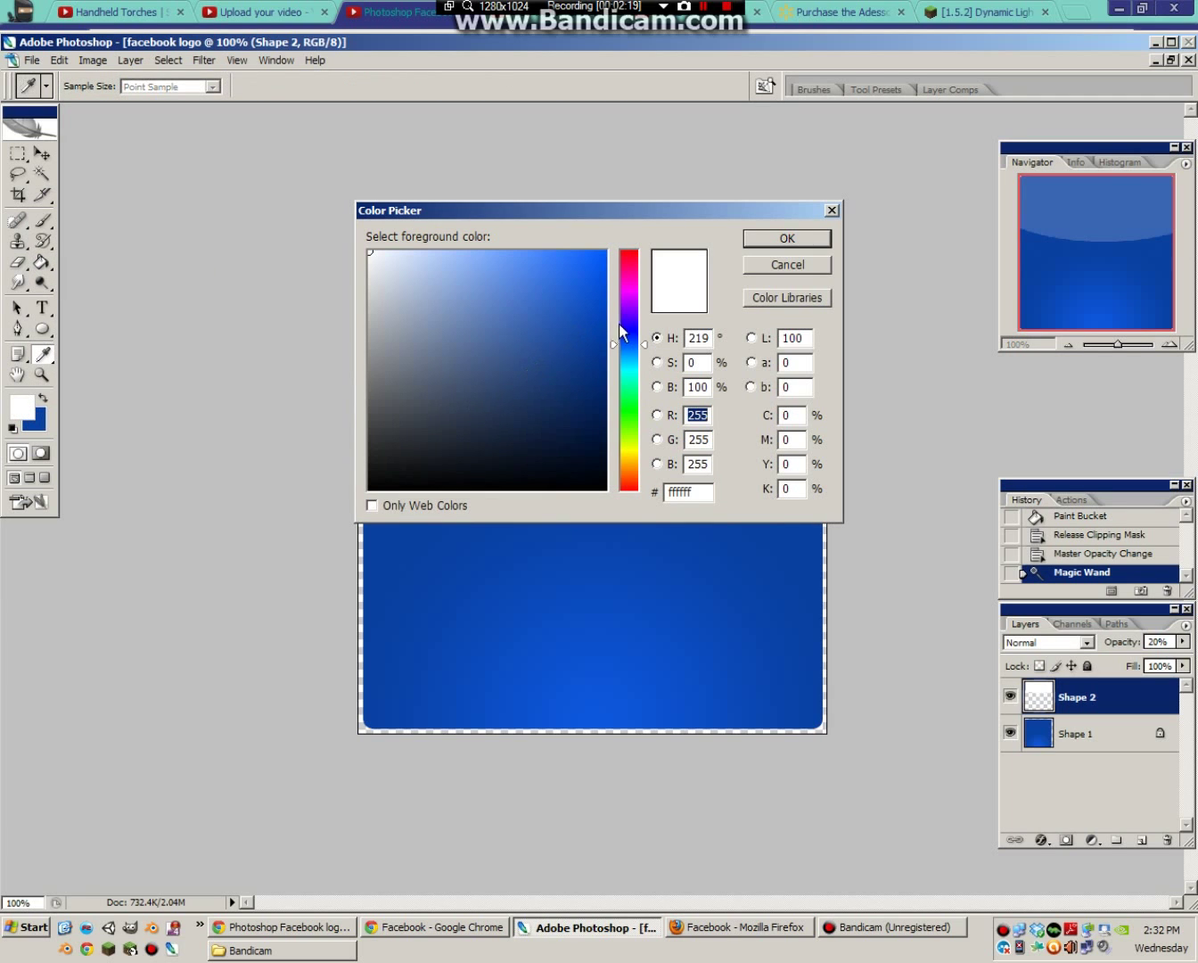
left_click(589, 309)
left_click(591, 283)
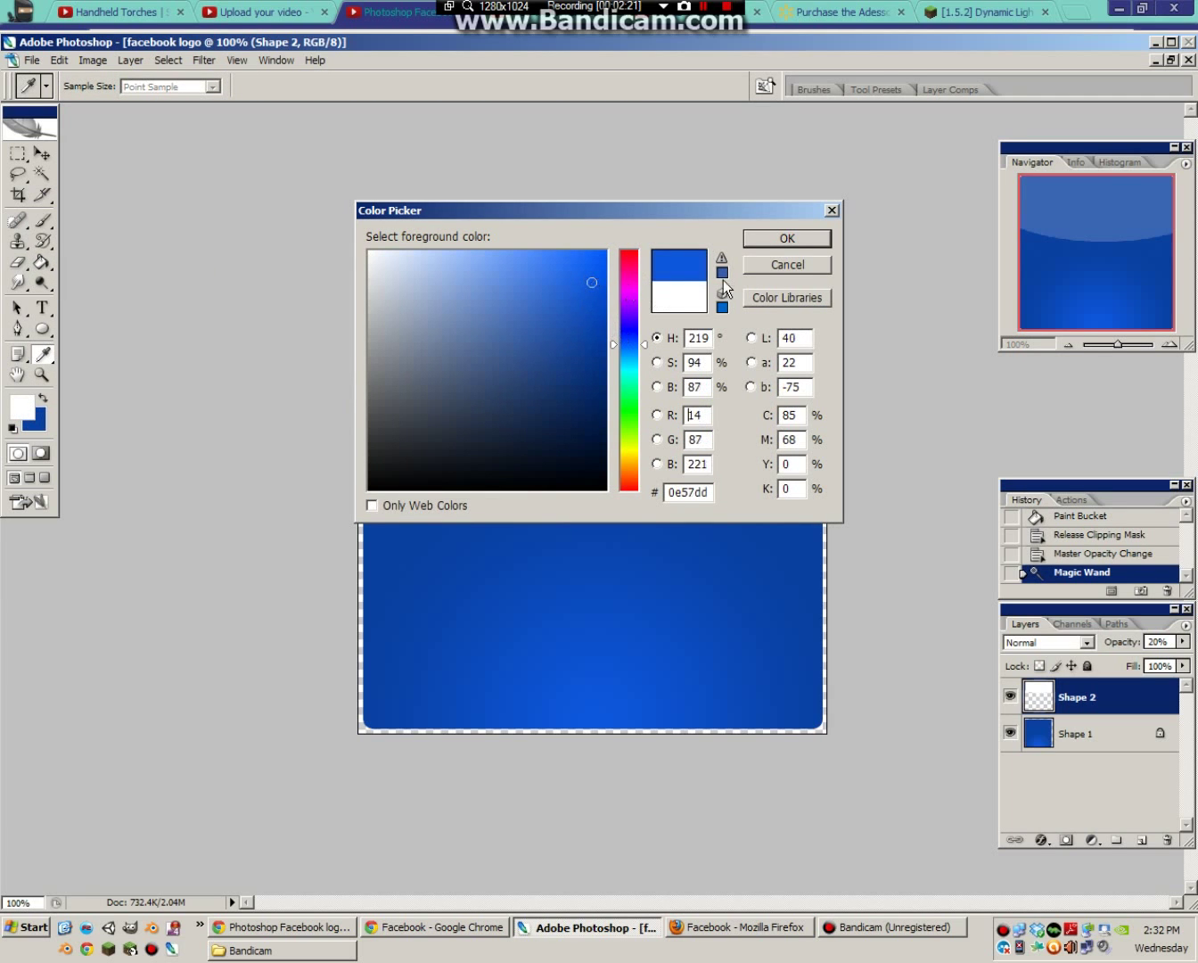
key("Return")
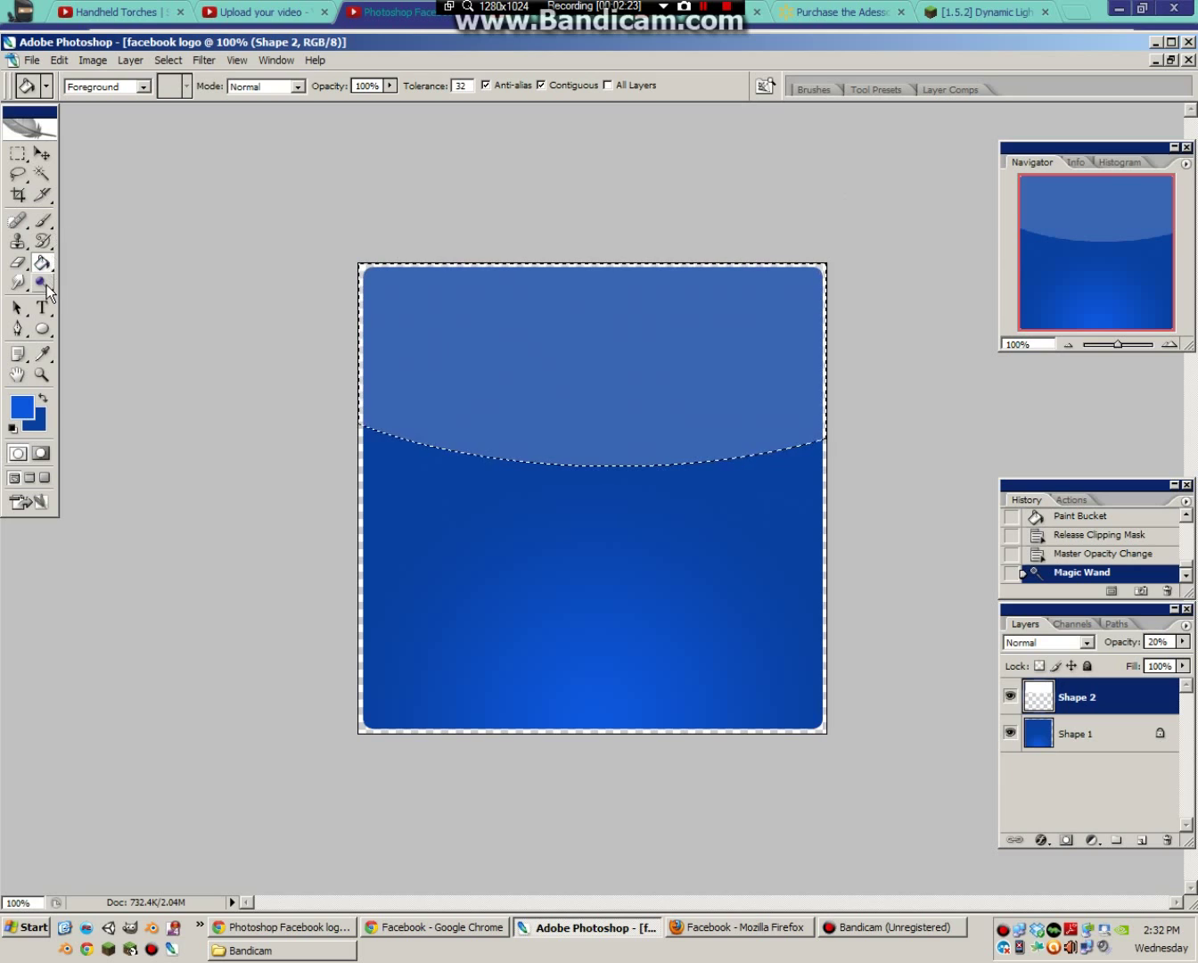
Test vertical gradients across the highlight band, undoing each one
left_click(41, 262)
left_click(107, 260)
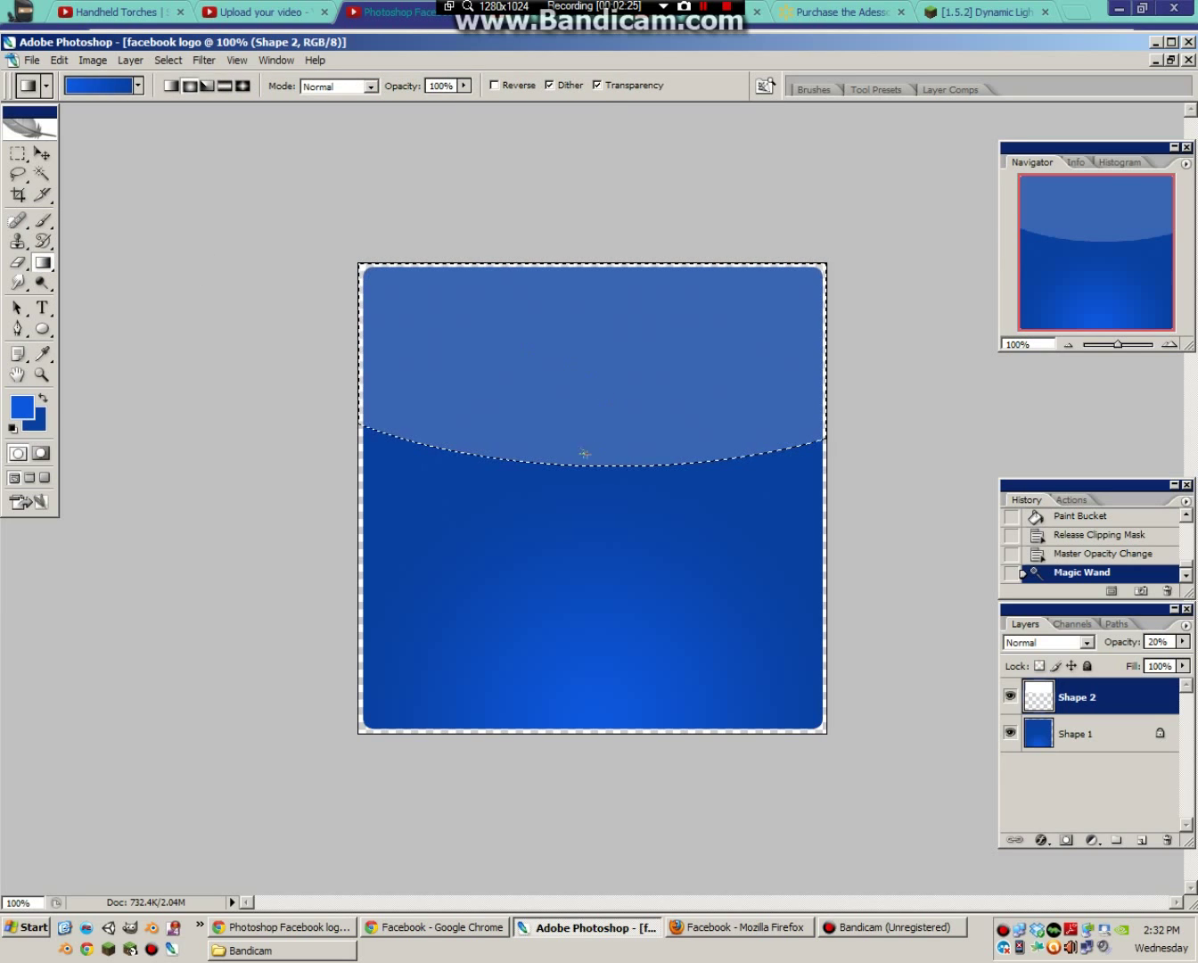
left_click_drag(587, 454, 586, 296)
key("ctrl+z")
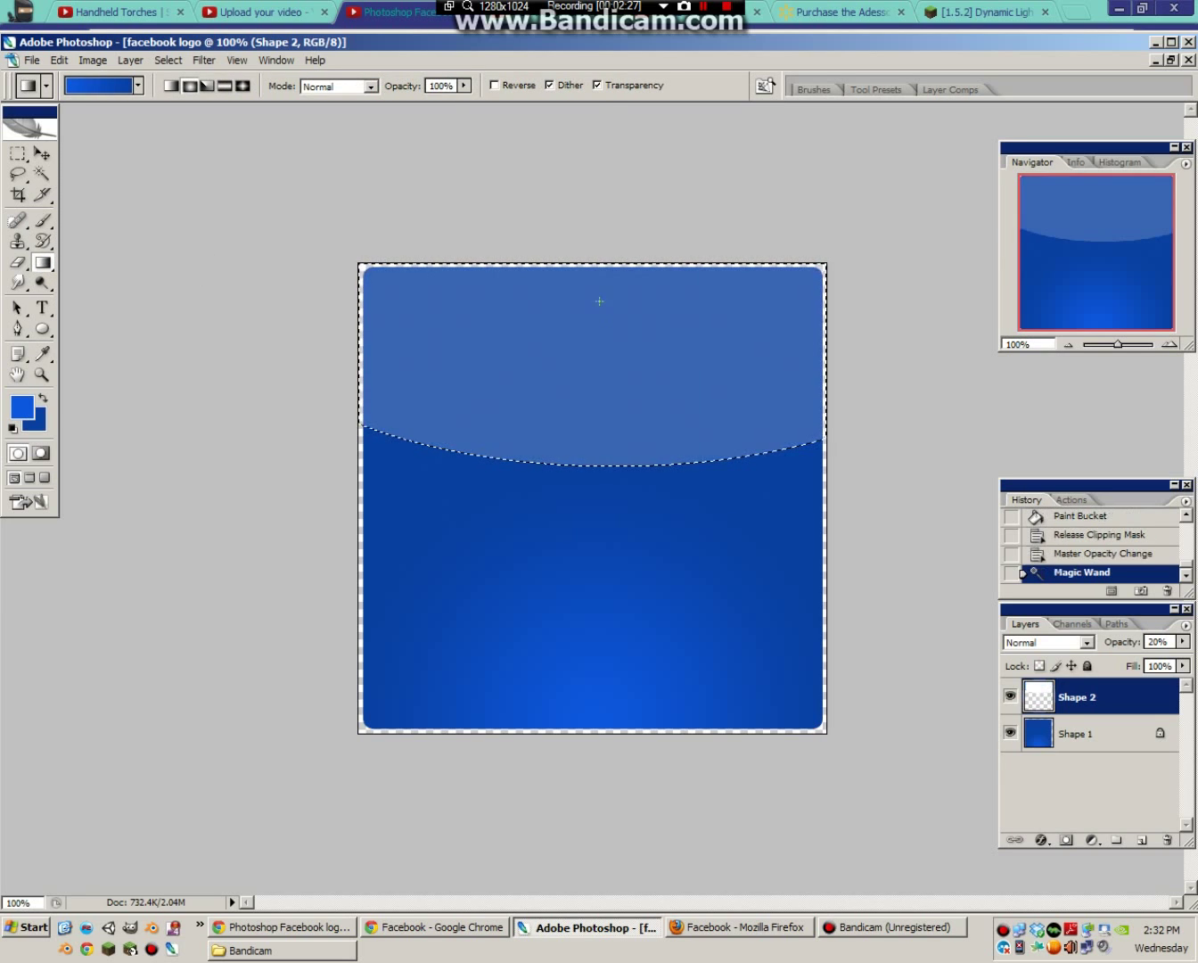
key("ctrl+z")
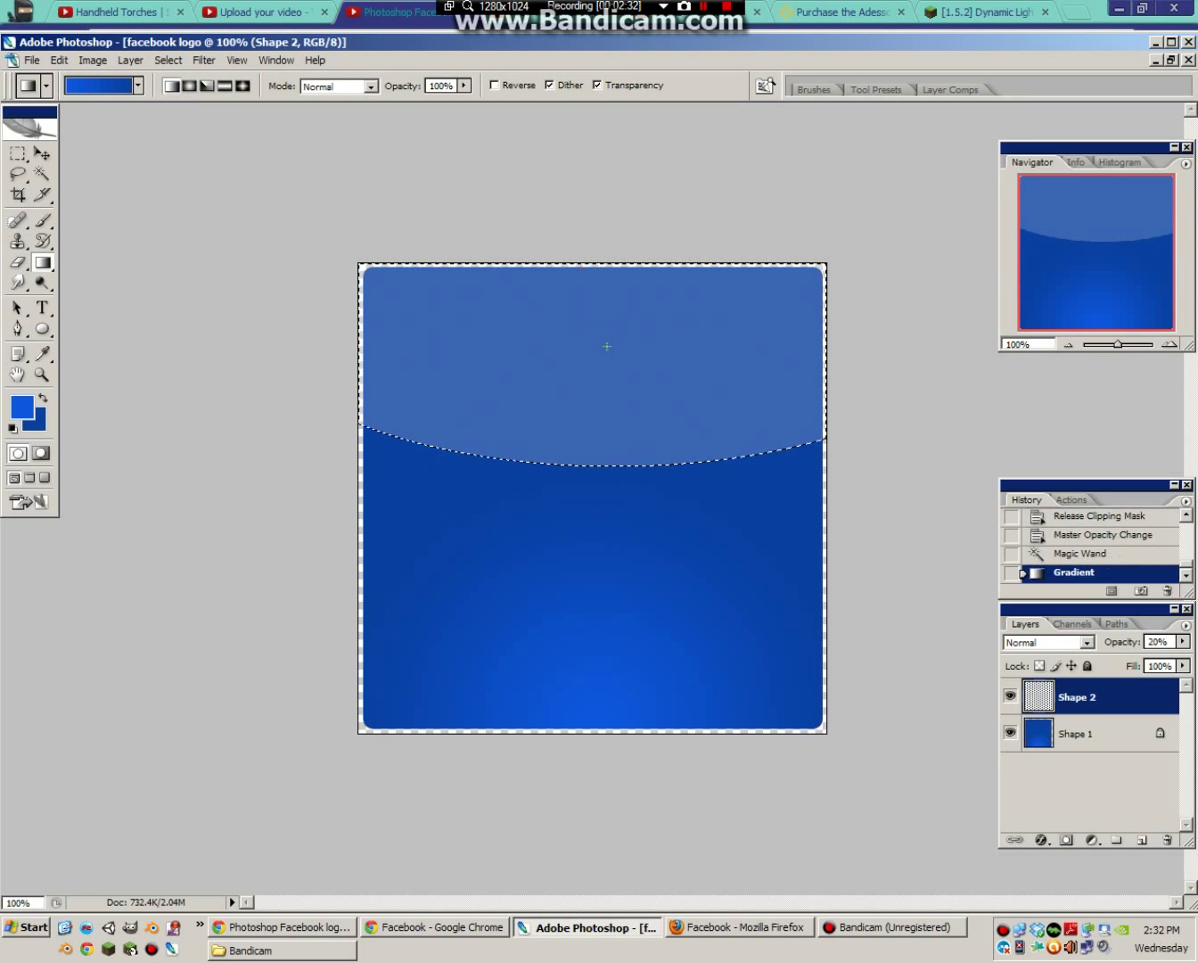
key("ctrl+z")
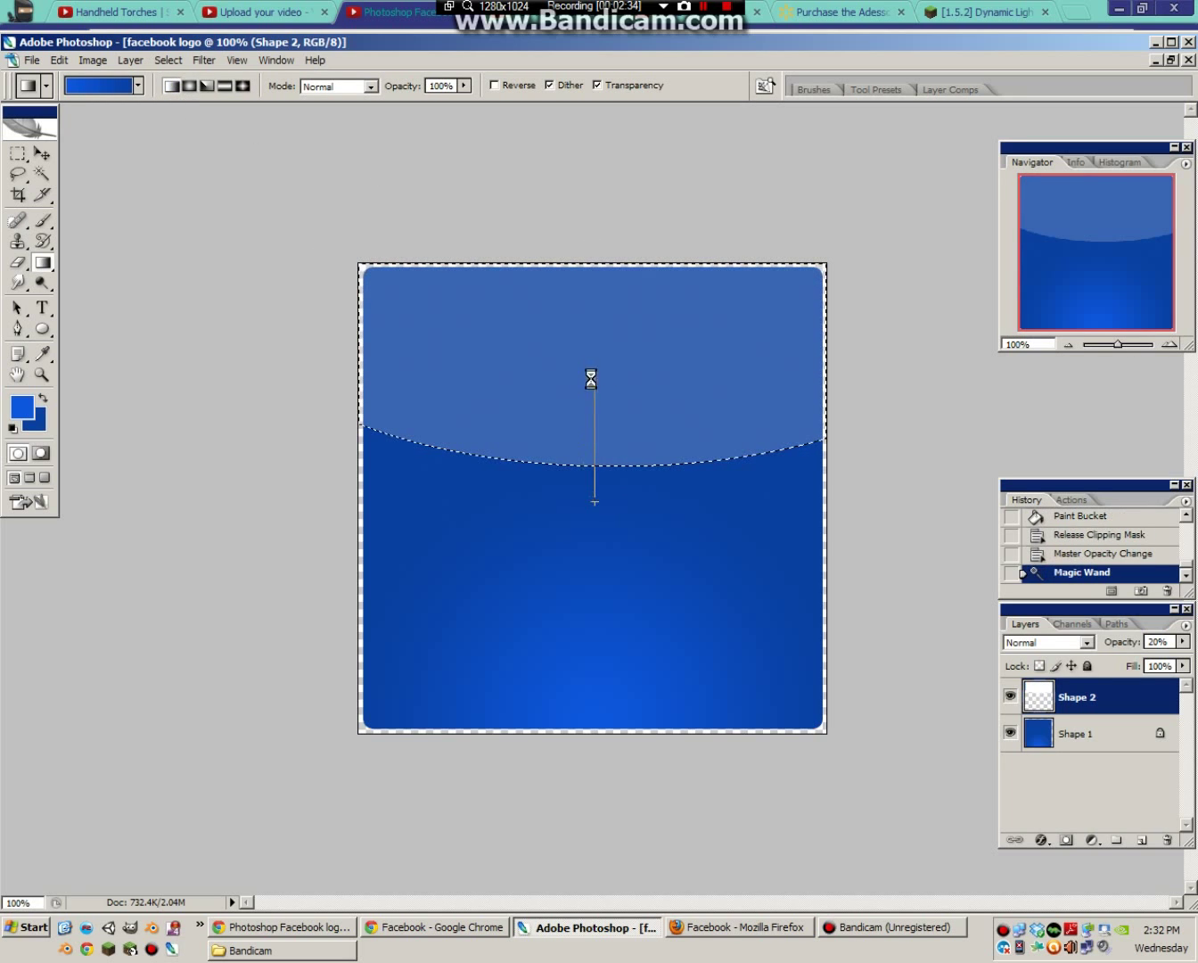
key("ctrl+z")
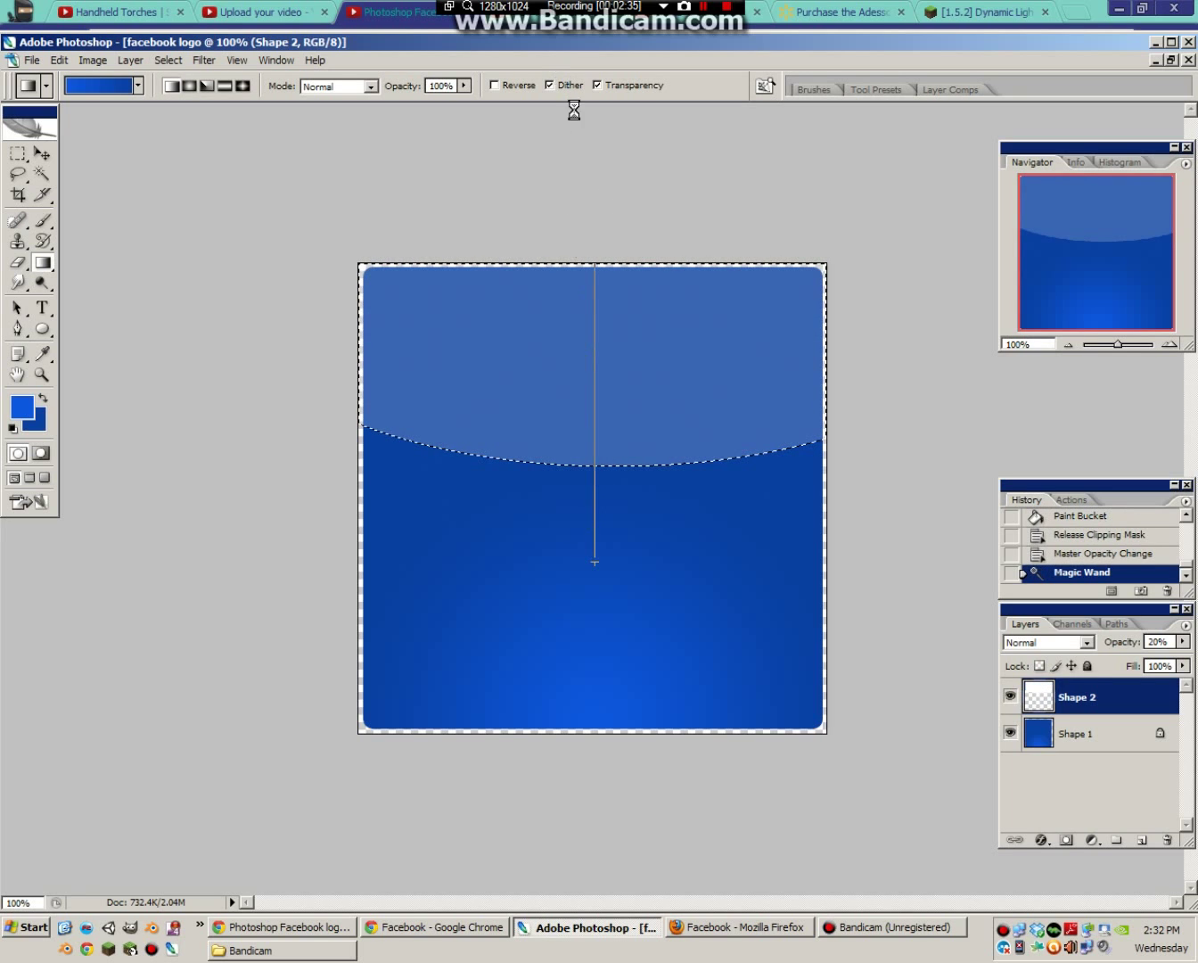
left_click_drag(595, 495, 594, 270)
key("ctrl+z")
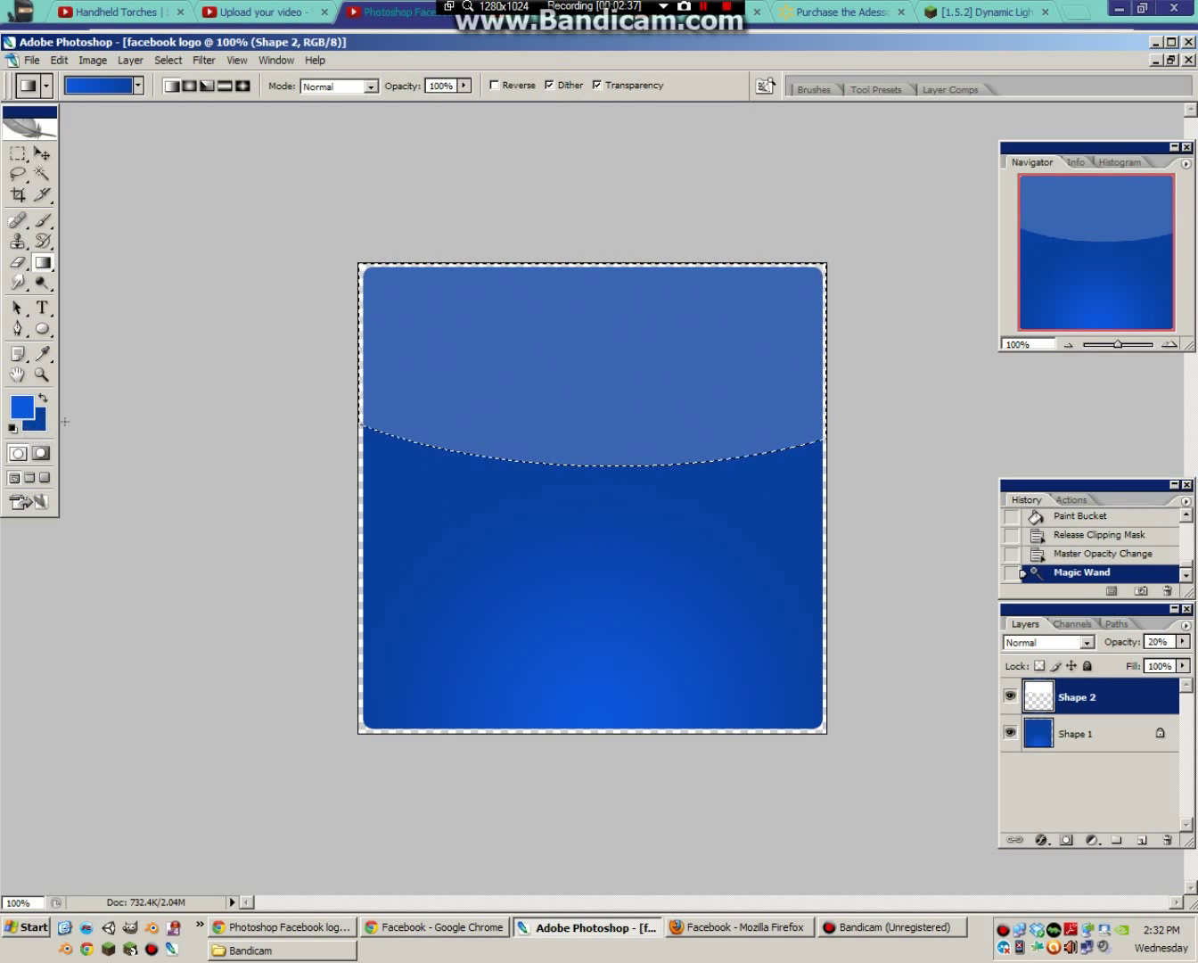
Set a slightly brighter blue as the foreground colour
left_click(23, 406)
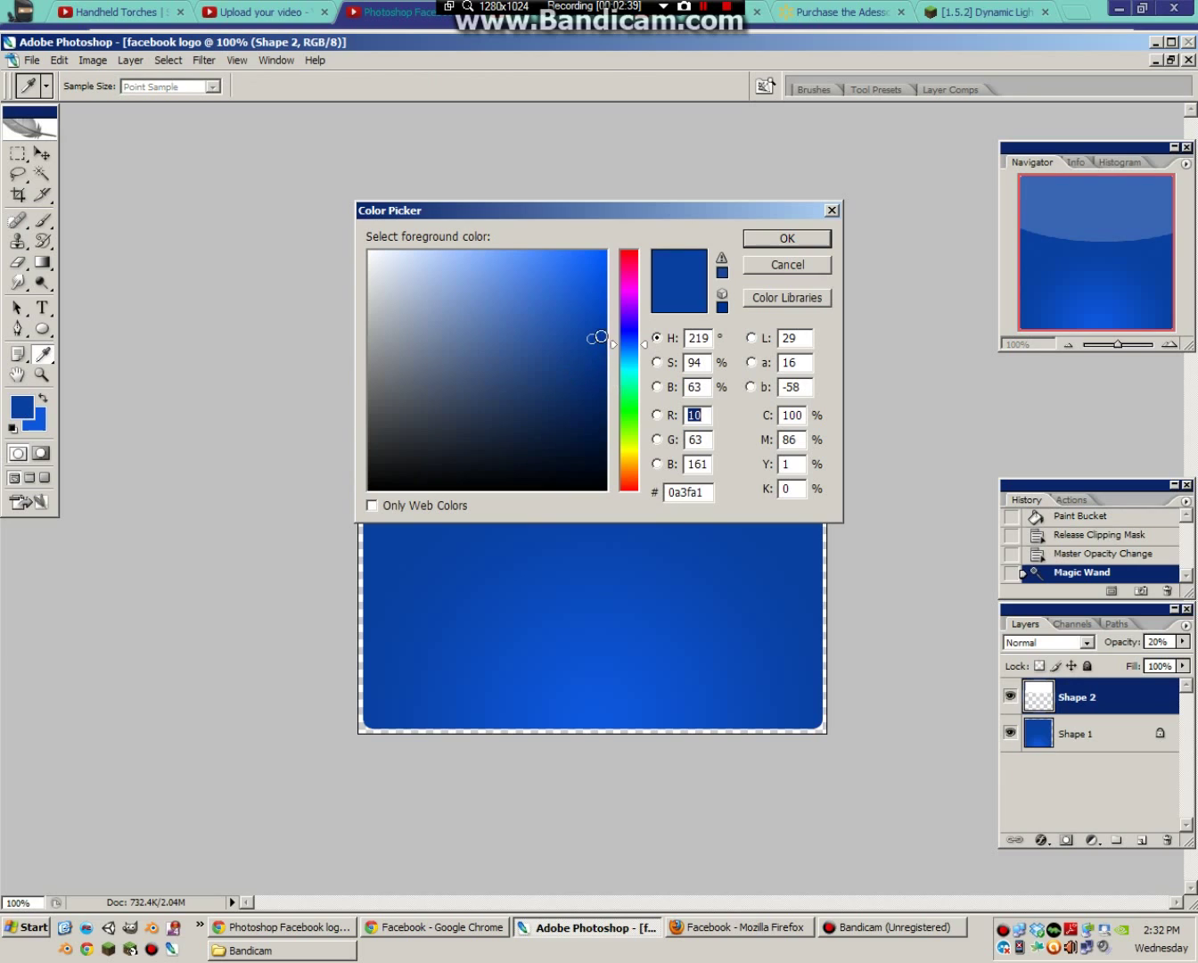
left_click_drag(601, 336, 597, 326)
left_click(739, 243)
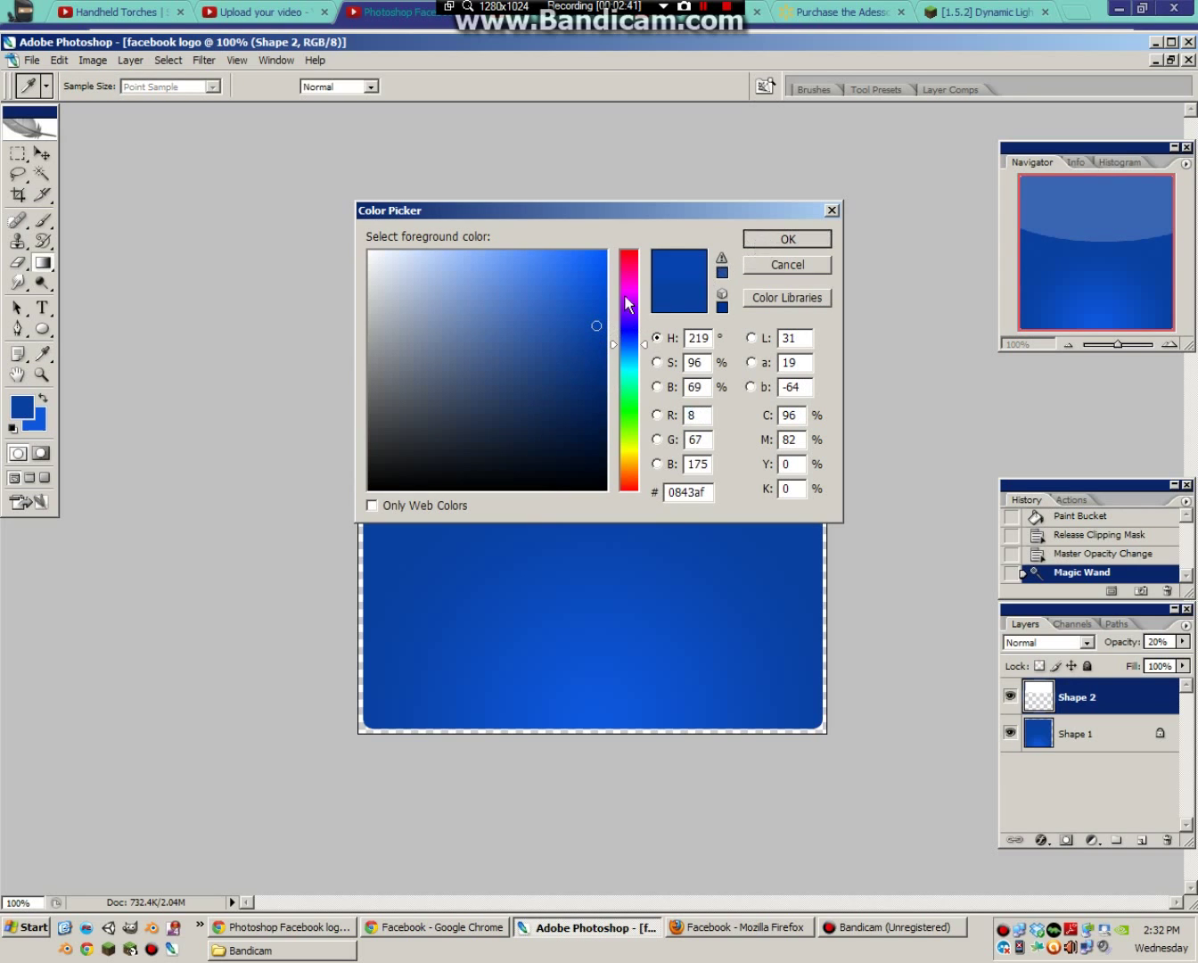
Try several gradients over the curved top band, undoing each attempt
left_click_drag(596, 267, 597, 394)
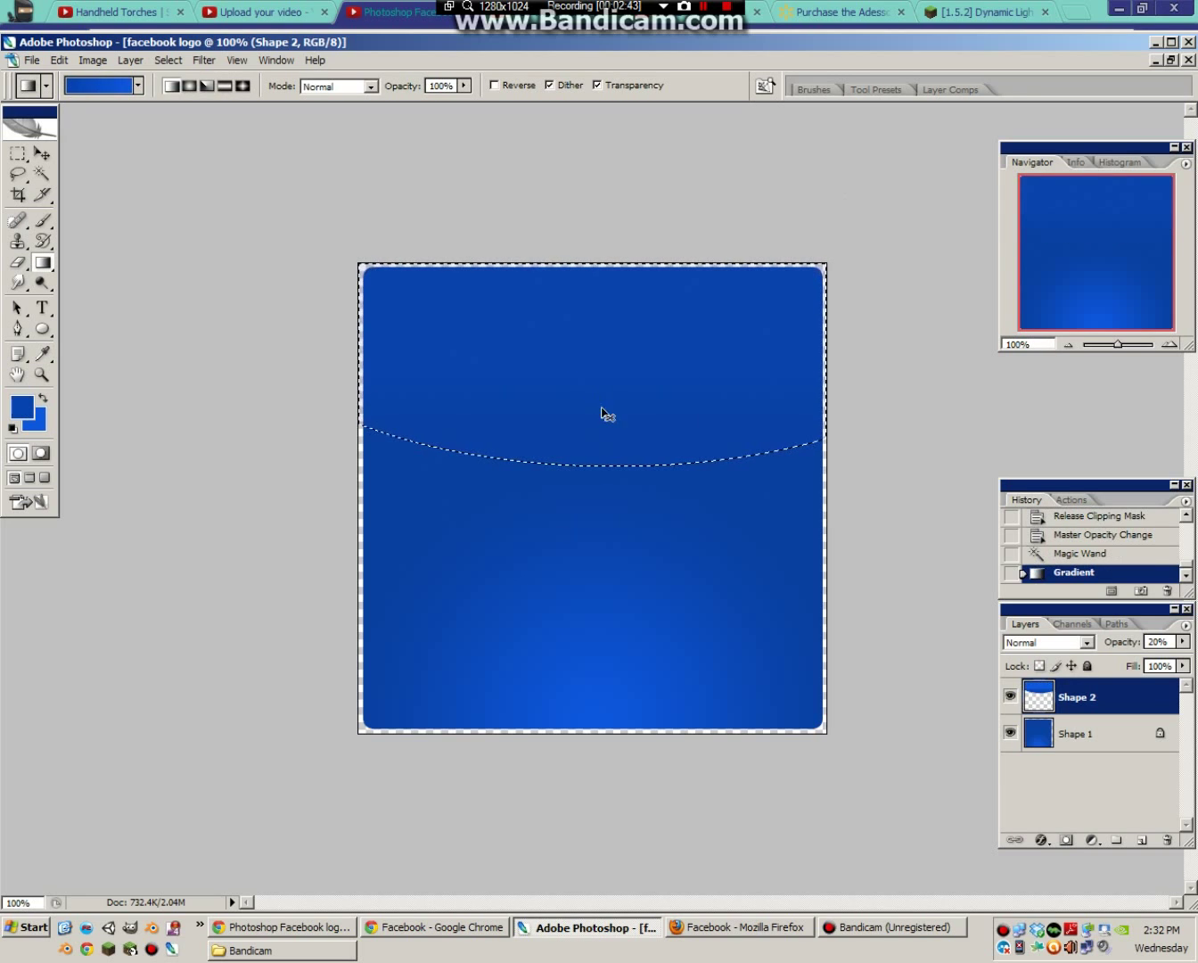
key("ctrl+z")
key("ctrl+z")
key("ctrl+z")
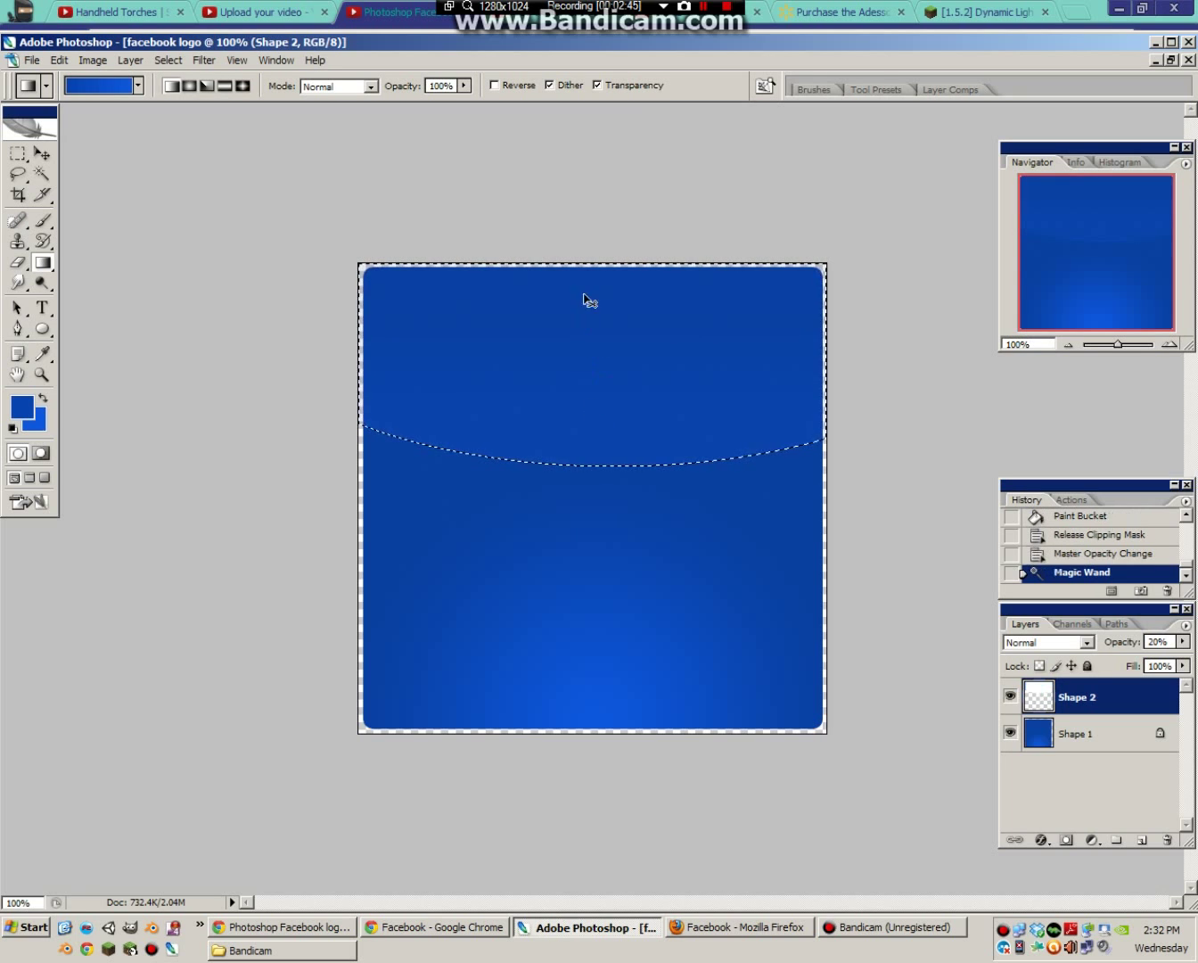
left_click_drag(588, 300, 577, 198)
left_click_drag(579, 288, 535, 478)
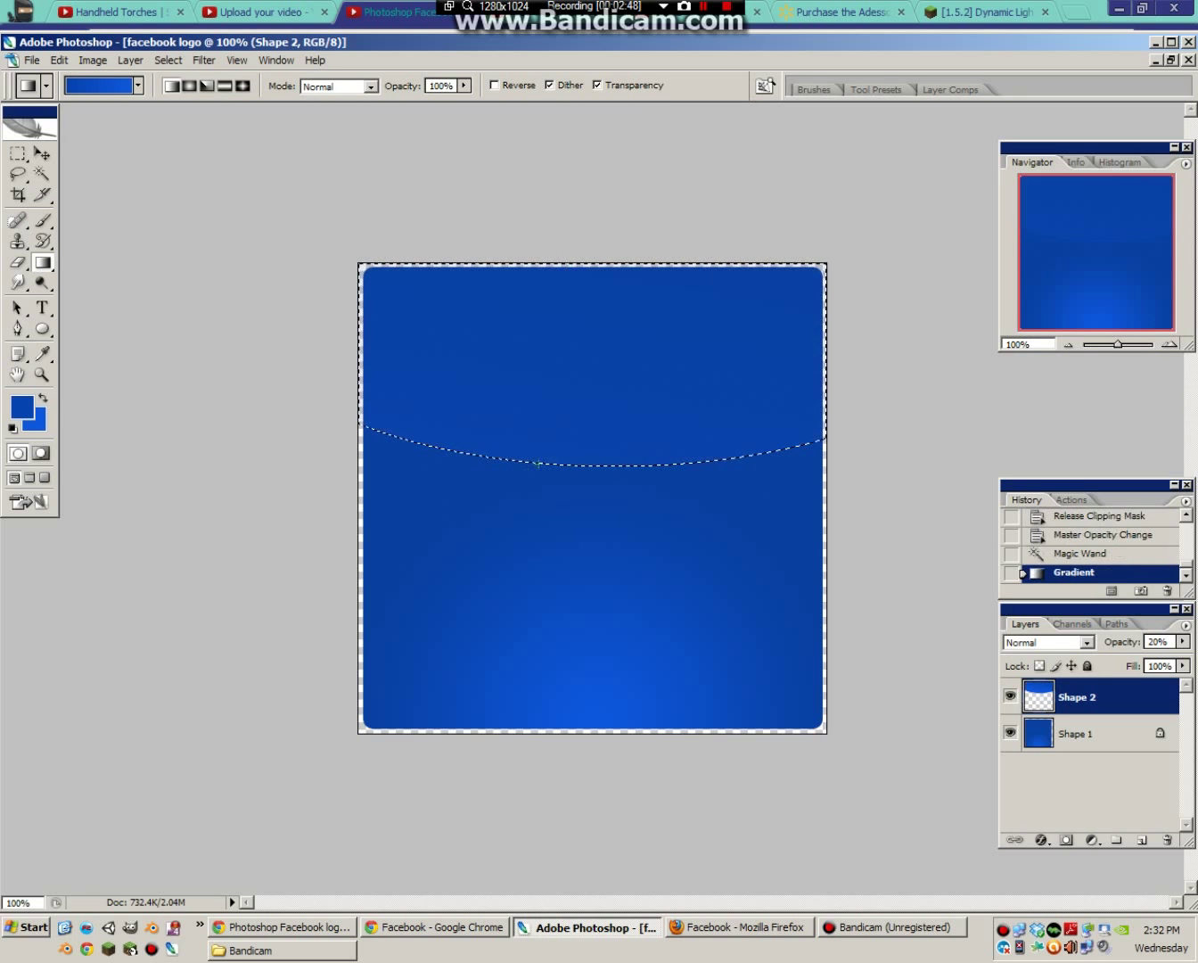
key("ctrl+z")
key("ctrl+z")
key("ctrl+z")
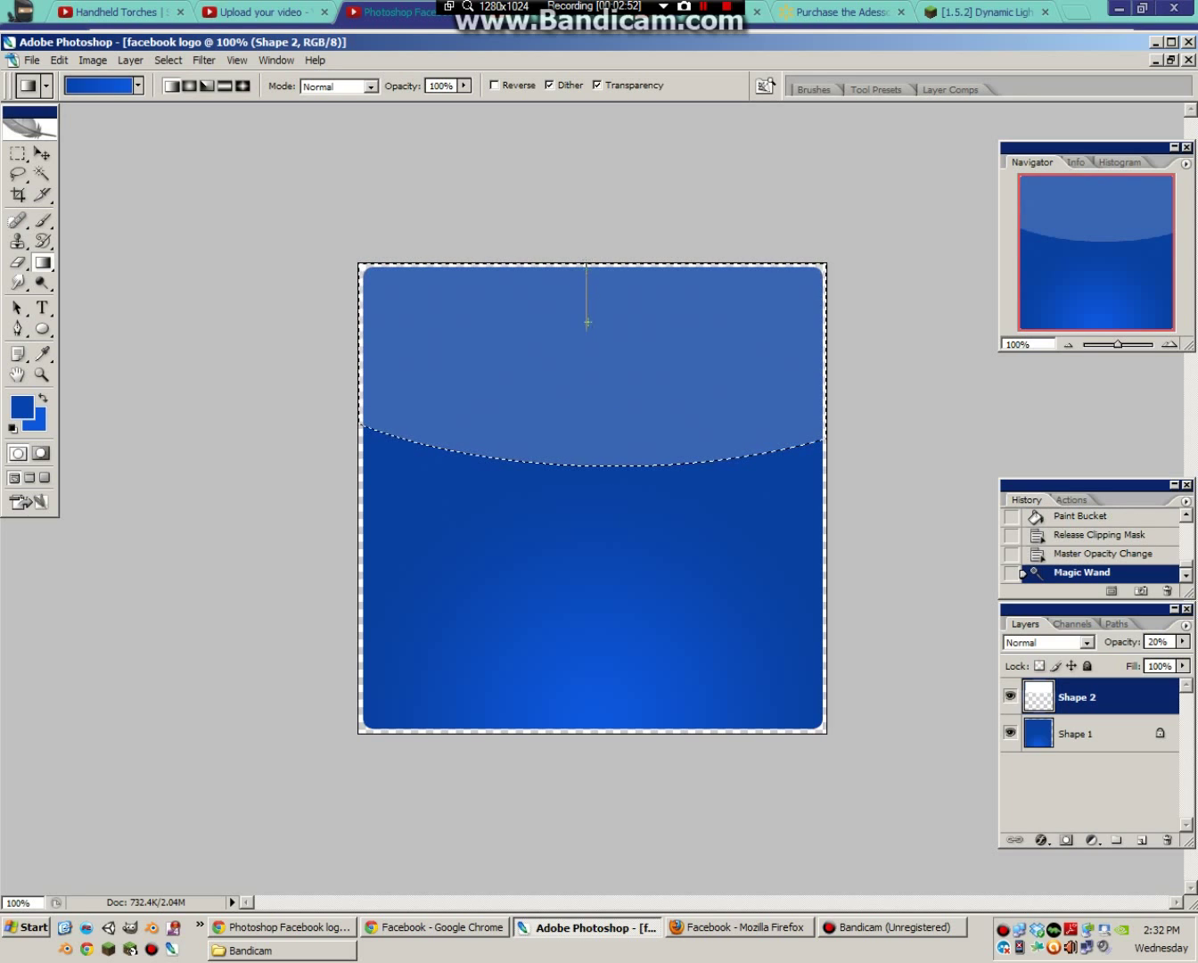
left_click_drag(587, 323, 666, 470)
key("ctrl+z")
left_click(42, 398)
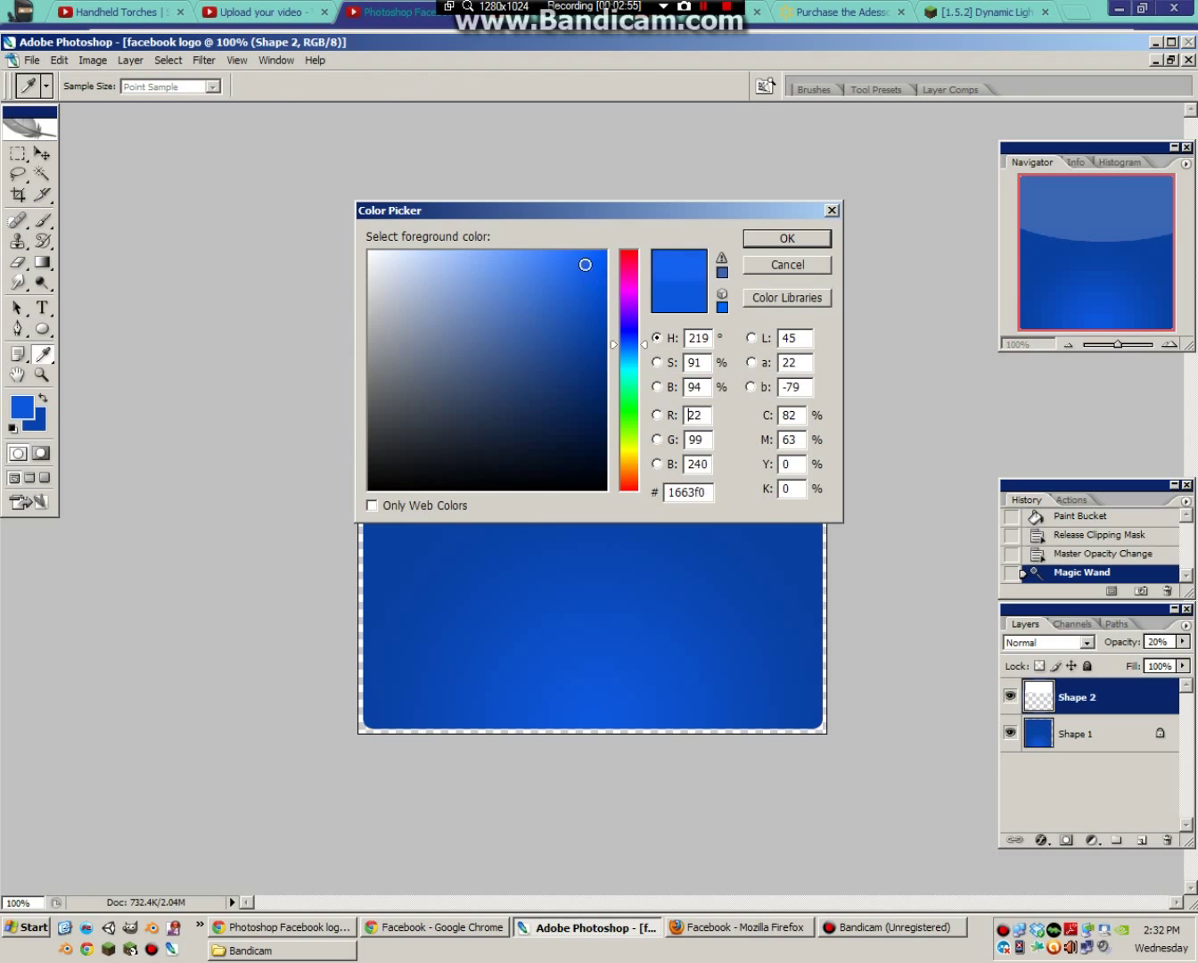
Set the foreground to lighter blue 367bff and clear the earlier gradient attempts
left_click(539, 255)
left_click(777, 238)
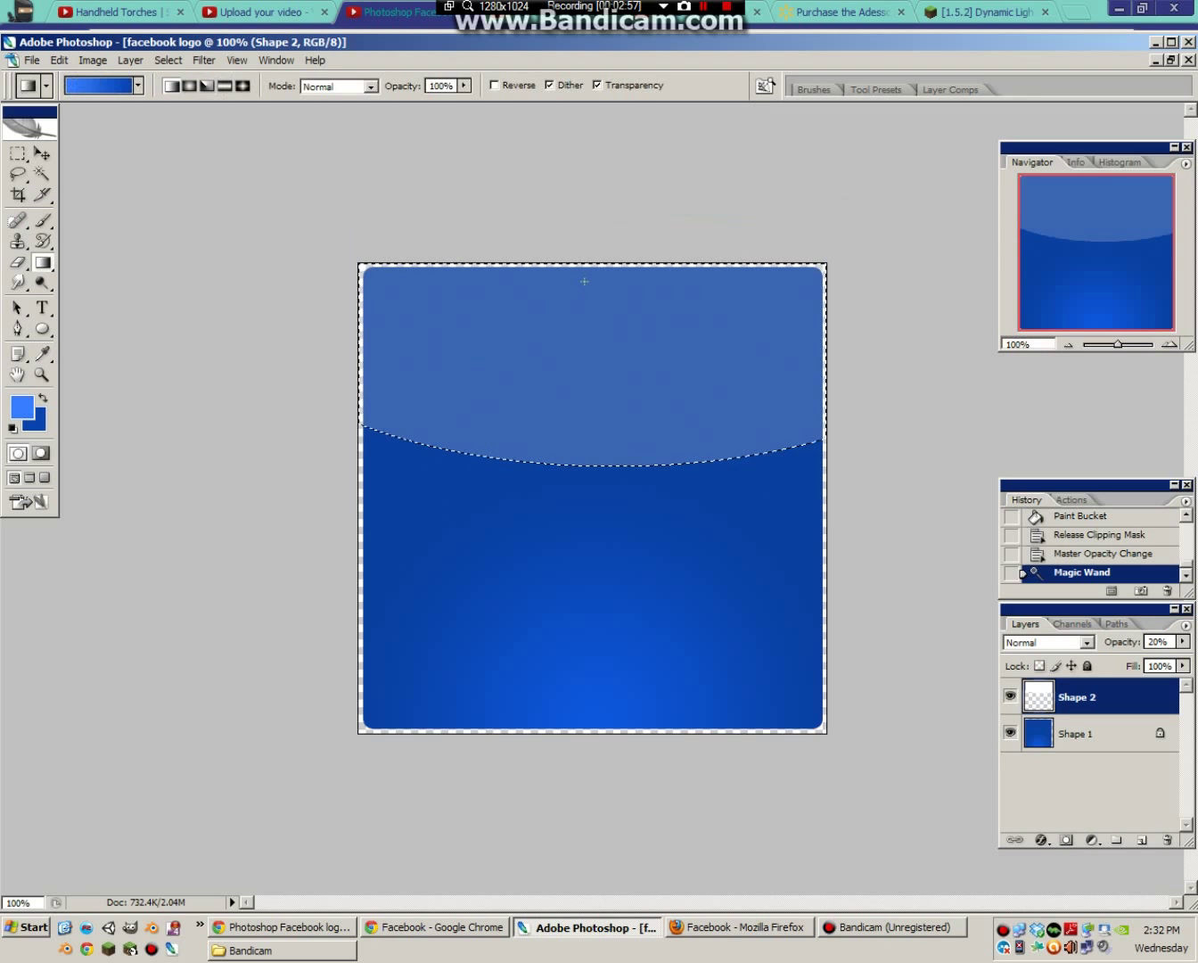
key("ctrl+z")
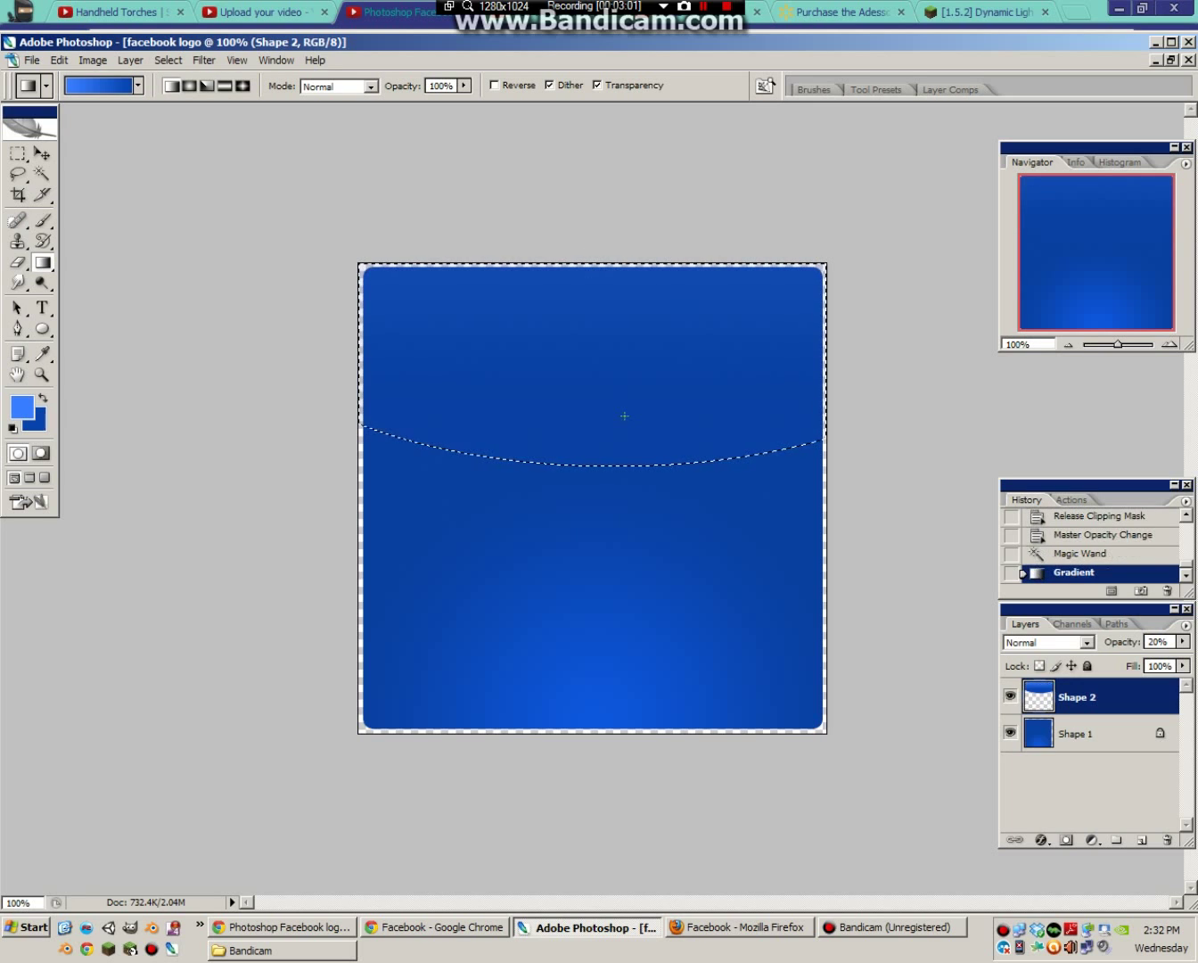
key("ctrl+z")
mouse_move(610, 281)
left_mouse_down()
mouse_move(610, 435)
mouse_move(642, 433)
left_mouse_up()
key("ctrl+z")
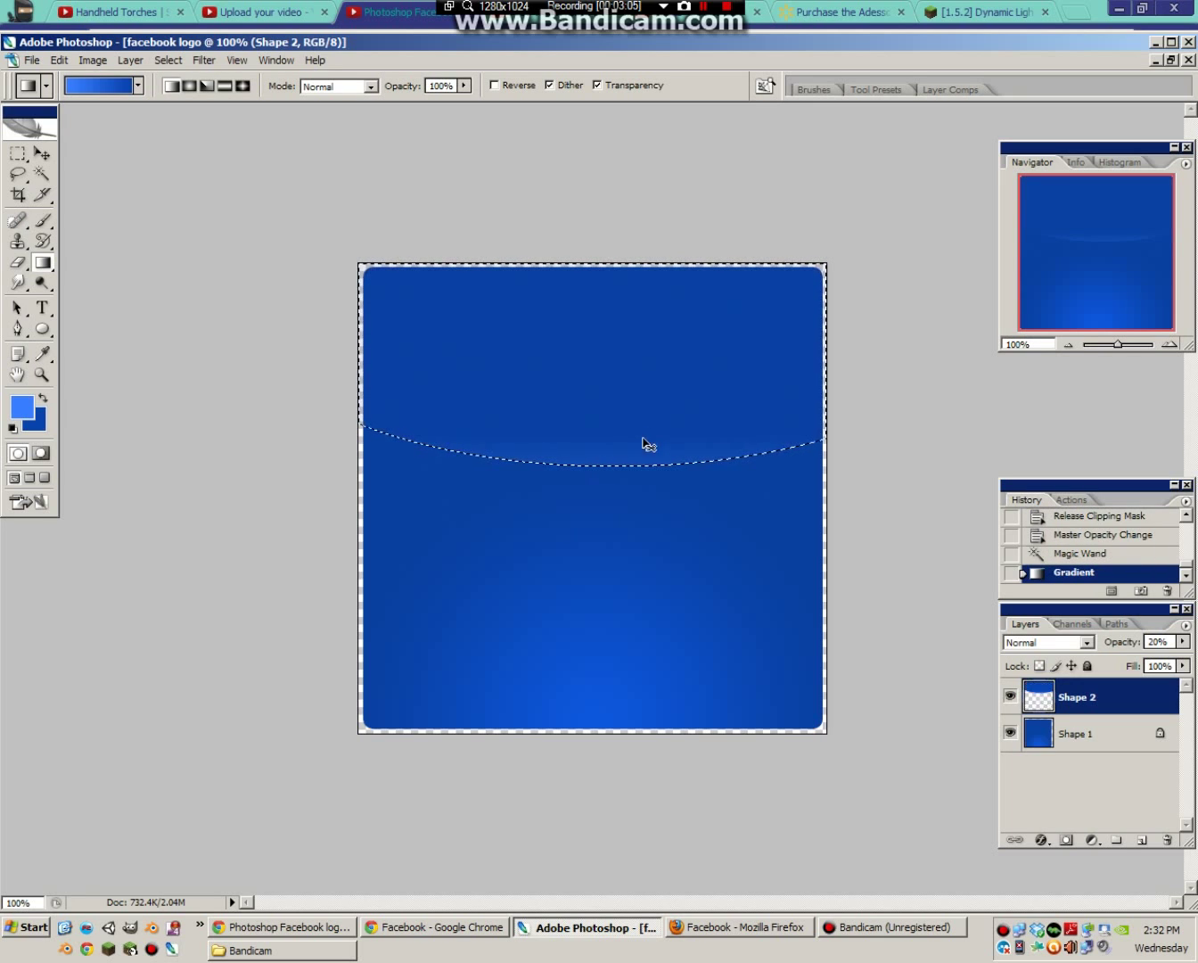
key("ctrl+z")
Drag a final vertical 367bff gradient down the top band after several undone tries
left_click_drag(594, 485, 592, 485)
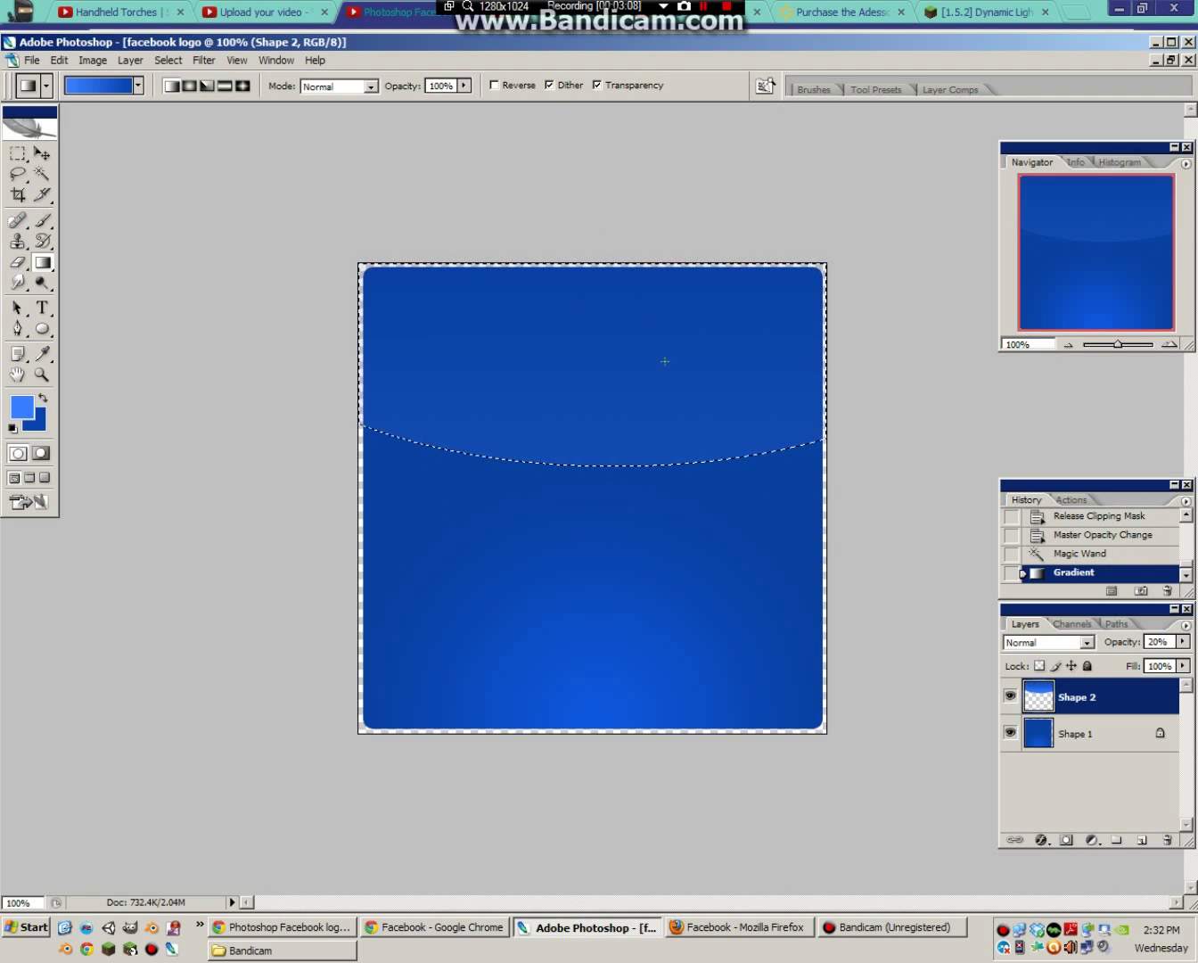
key("ctrl+z")
left_click_drag(584, 240, 601, 449)
key("ctrl+z")
key("ctrl+z")
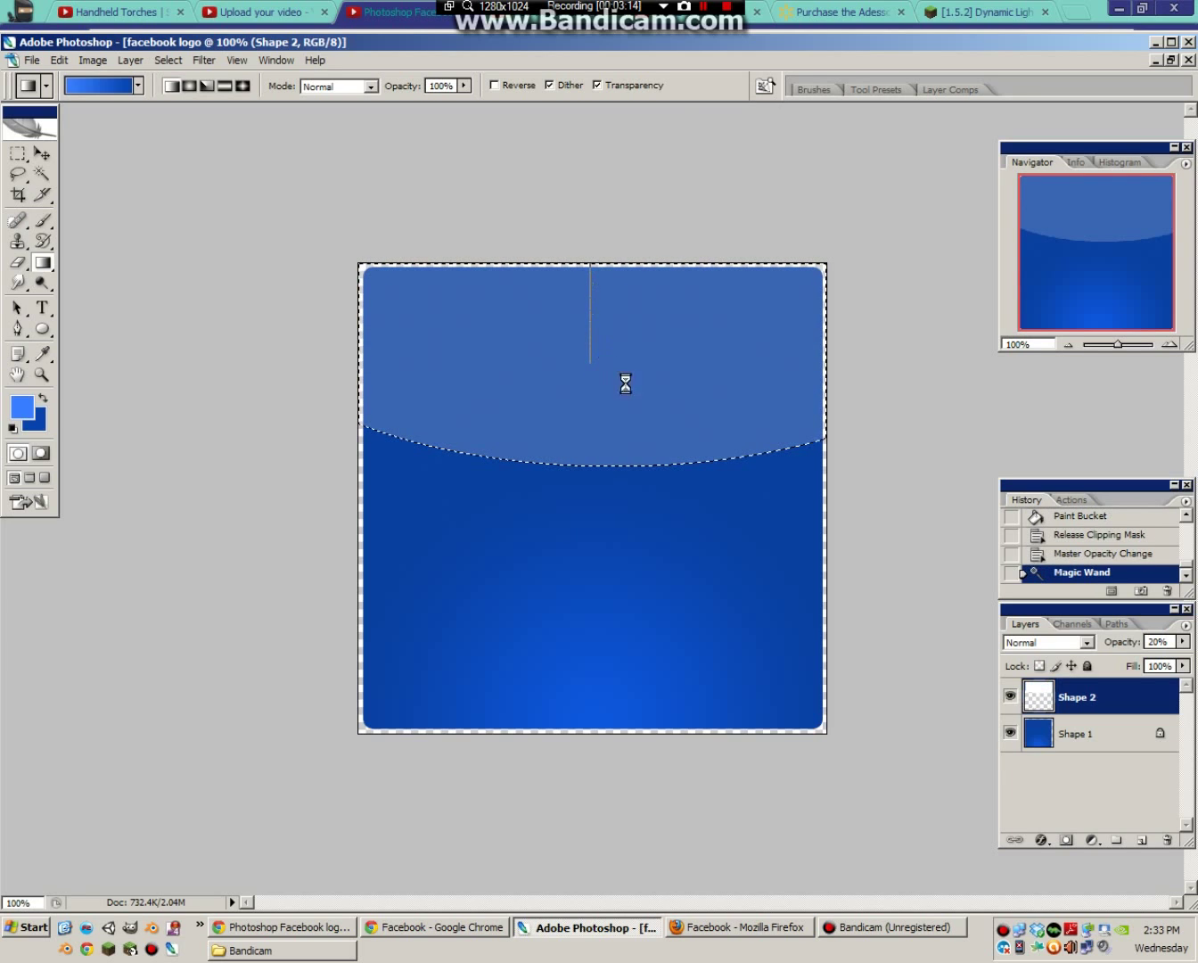
left_click_drag(590, 267, 639, 393)
key("ctrl+z")
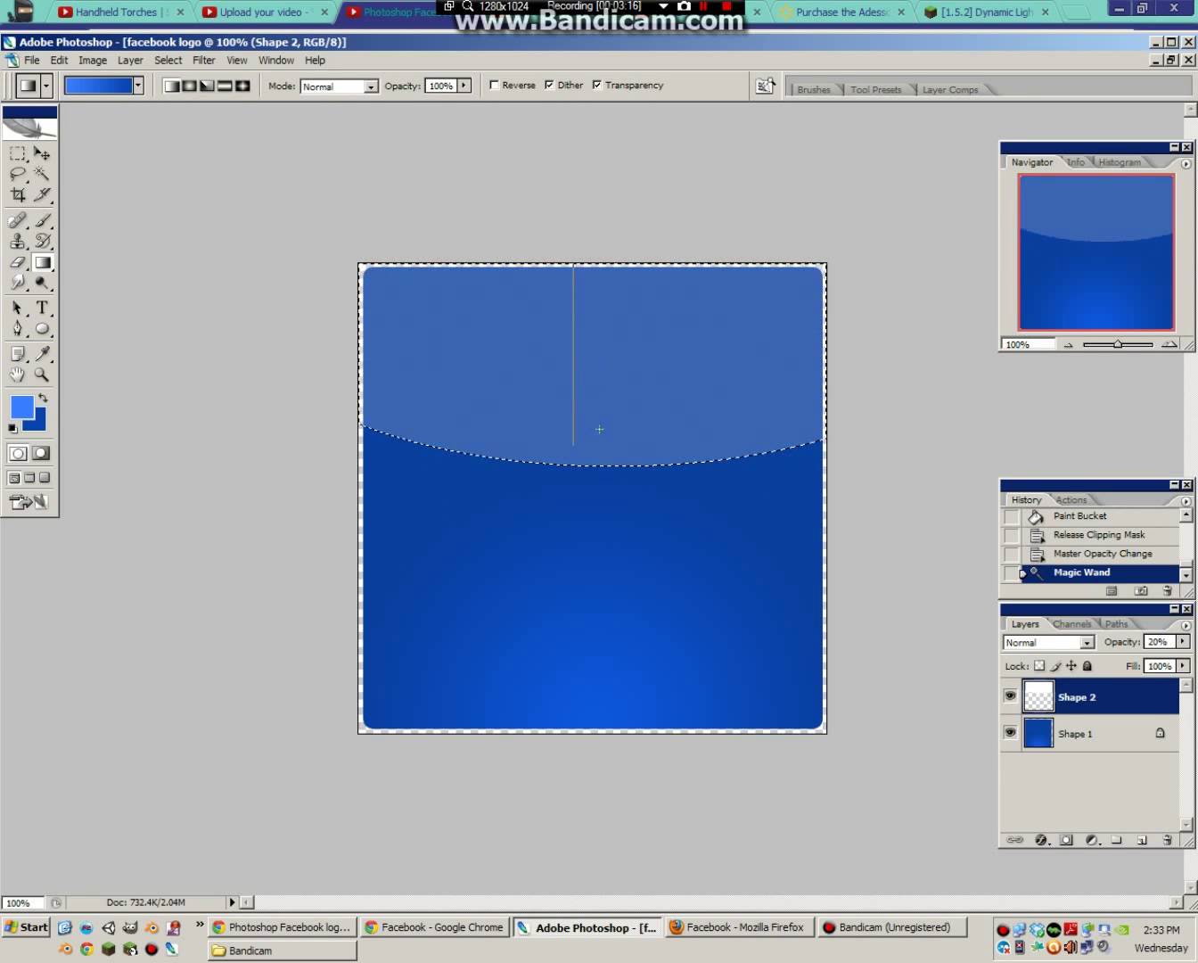
left_click_drag(574, 270, 573, 504)
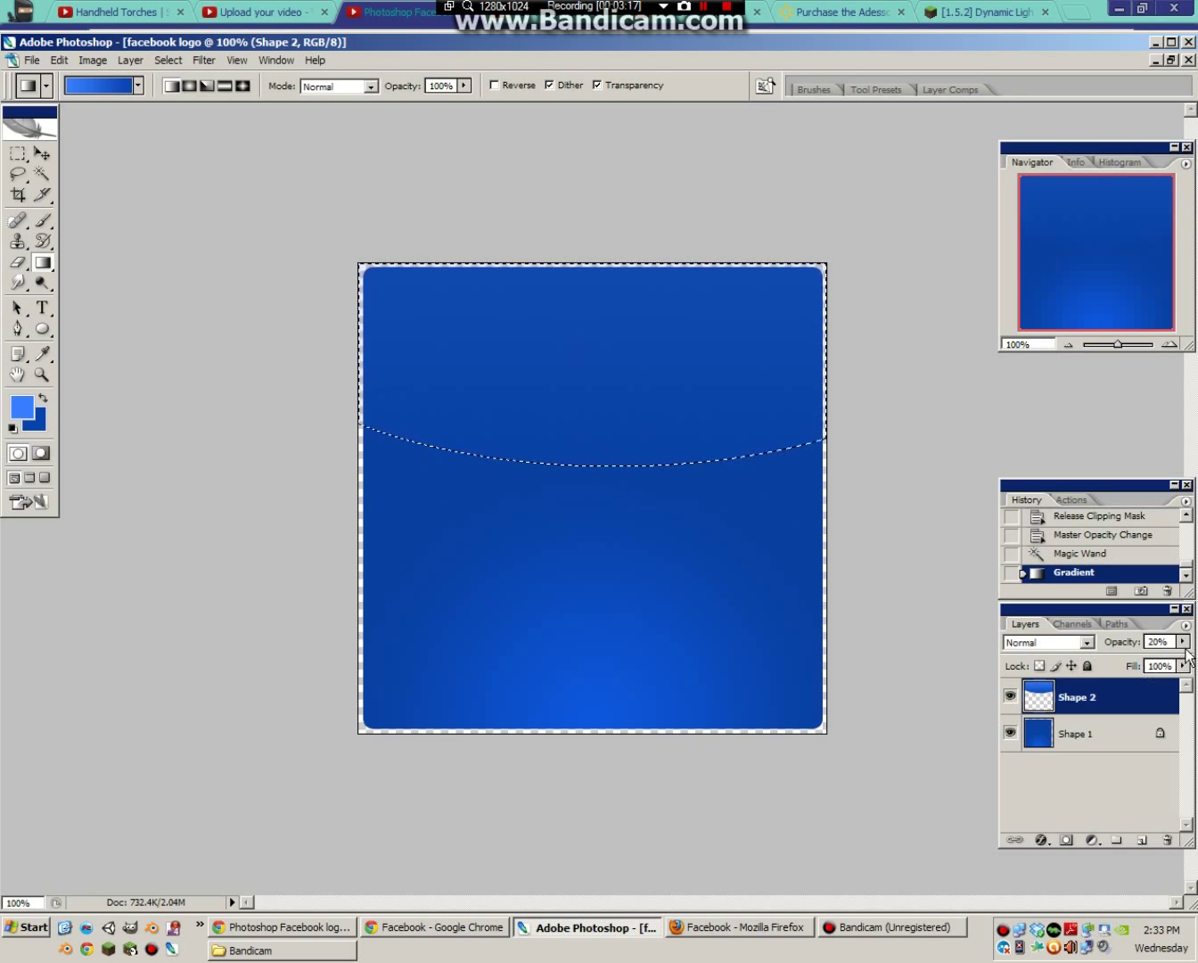
left_click(1183, 641)
Set Shape 2's opacity to 72% and clear the current selection
left_click_drag(1094, 664, 1153, 657)
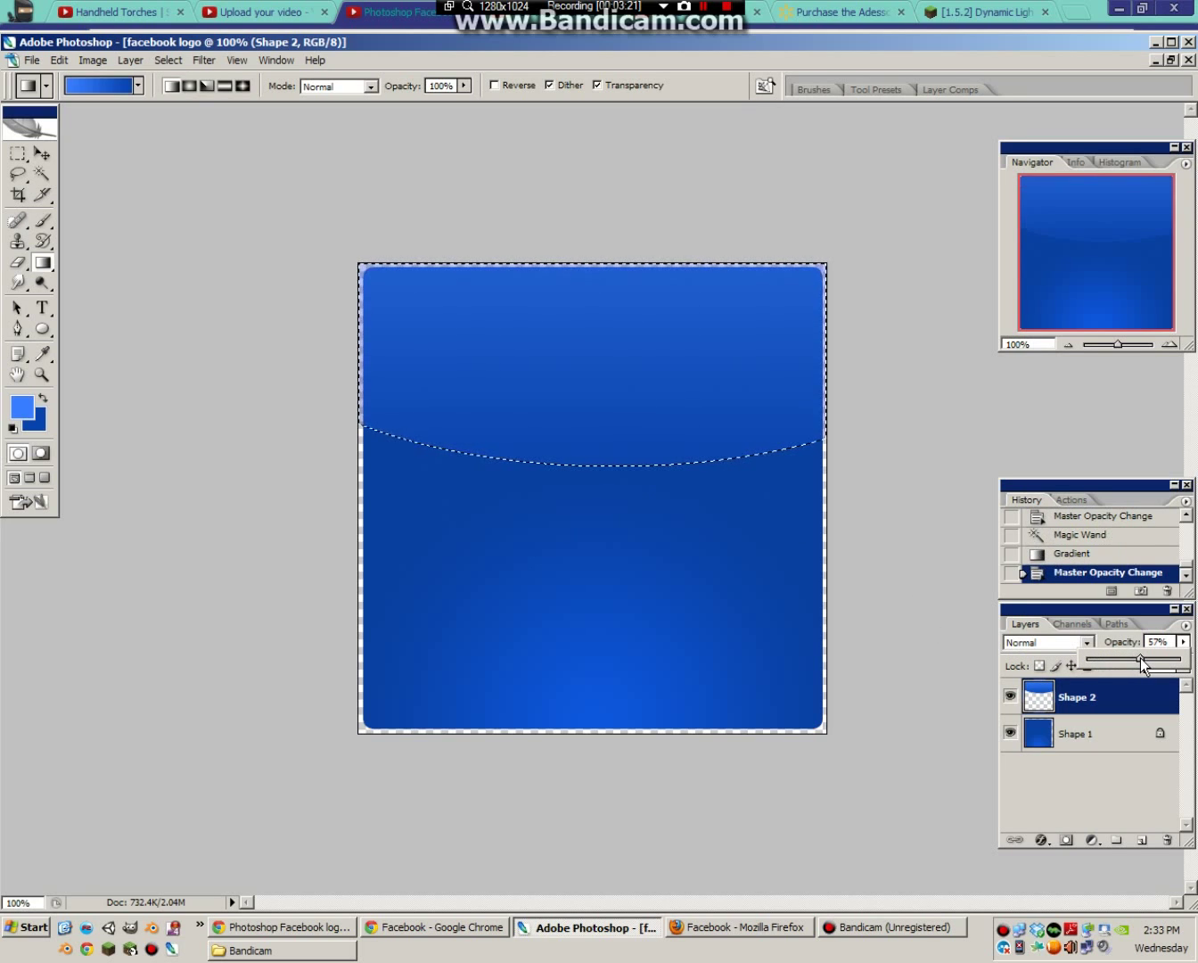
left_click(42, 157)
key("m")
key("ctrl+d")
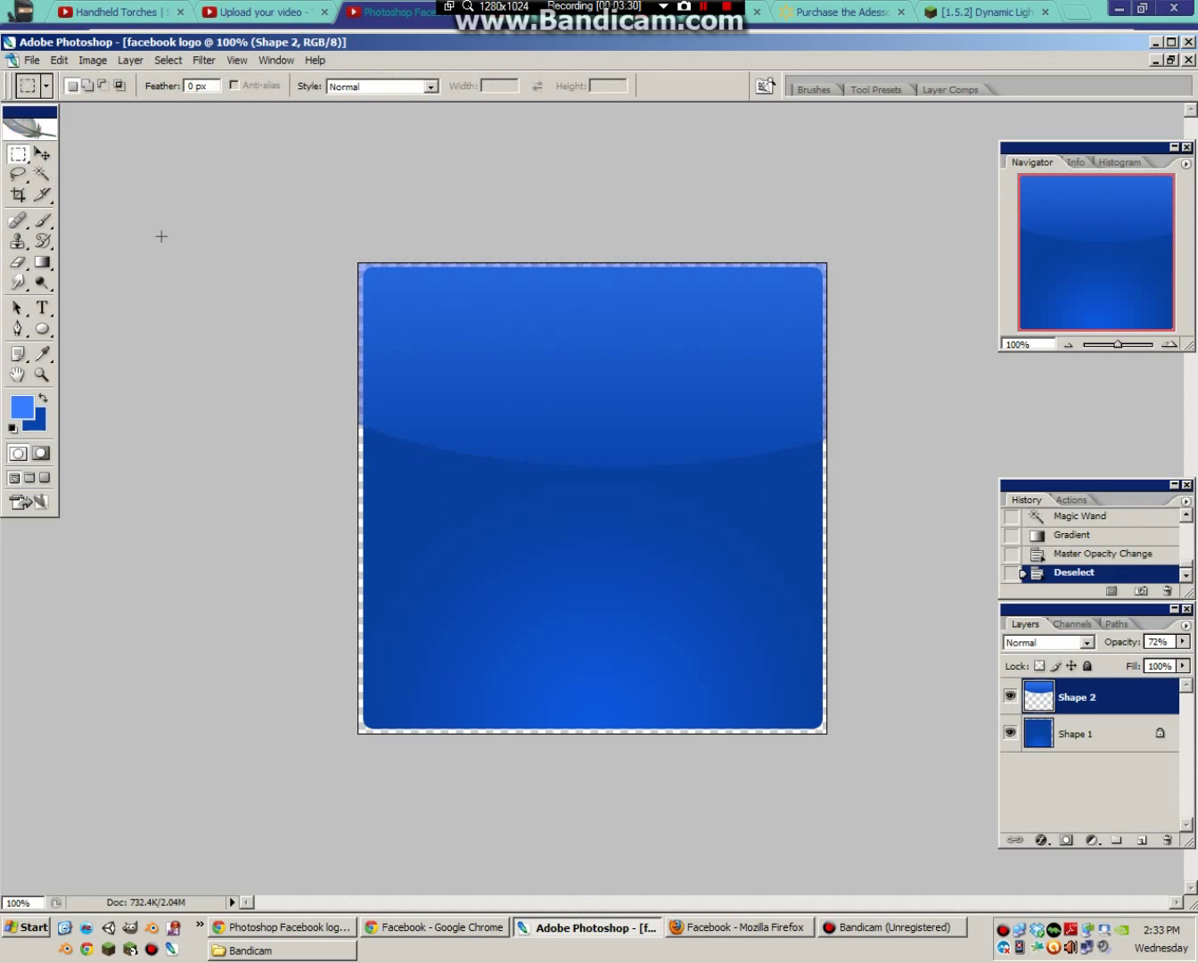
Clear a thin strip of the highlight's pixels at the left edge
left_click_drag(371, 477, 364, 479)
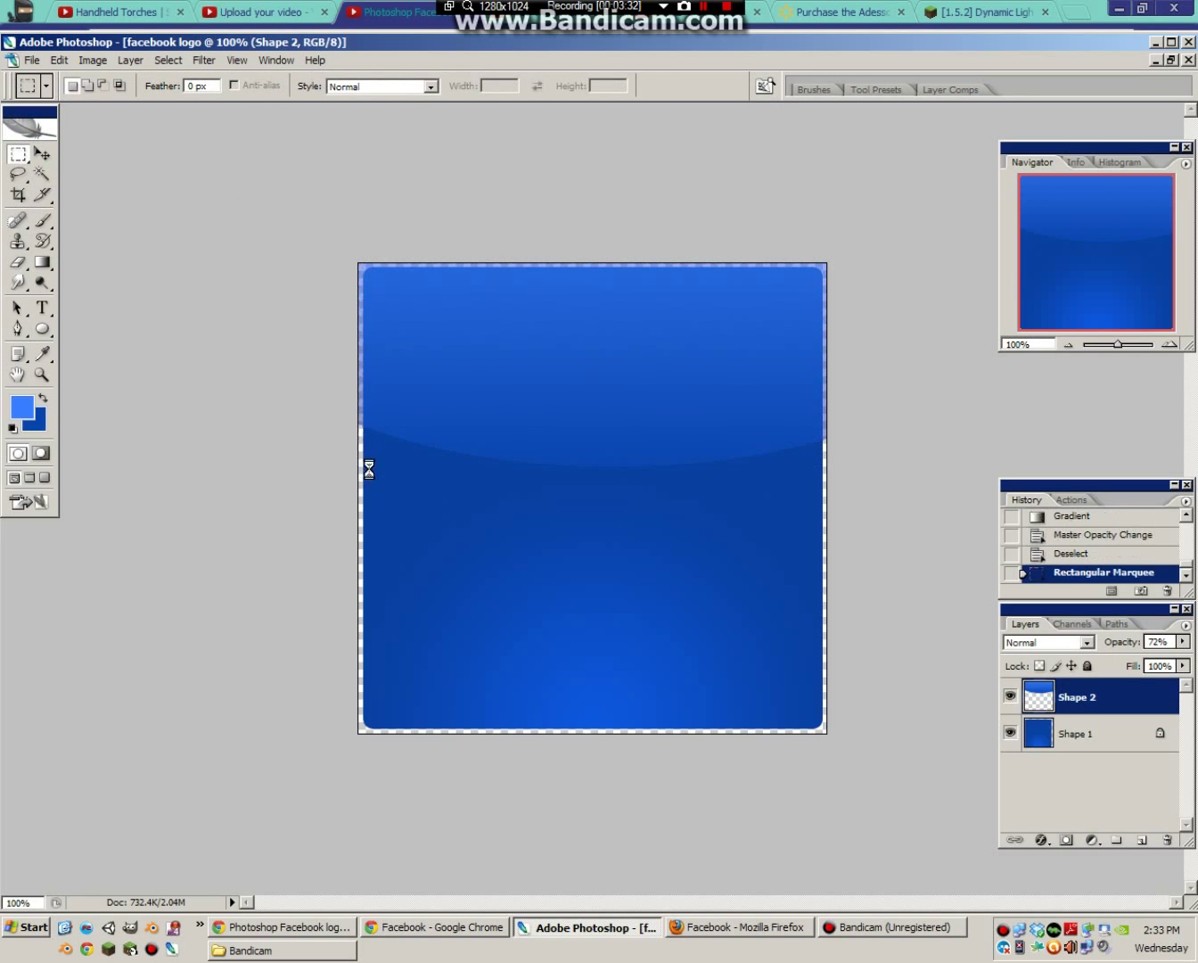
key("Delete")
key("ctrl+d")
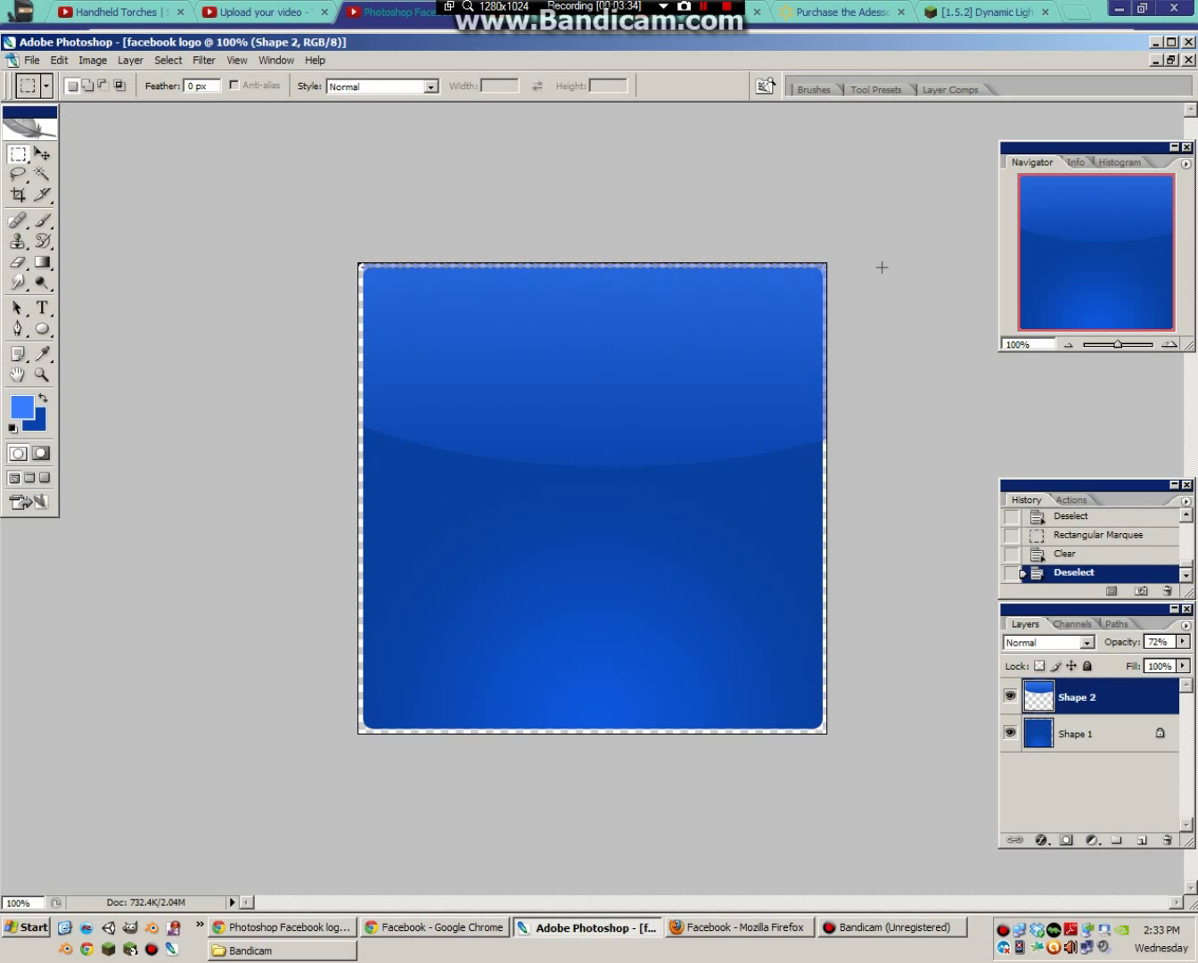
key("ctrl+z")
key("ctrl+z")
Clear thin strips along the highlight's right edge, then toggle Shape 2 to compare
left_click_drag(837, 263, 822, 539)
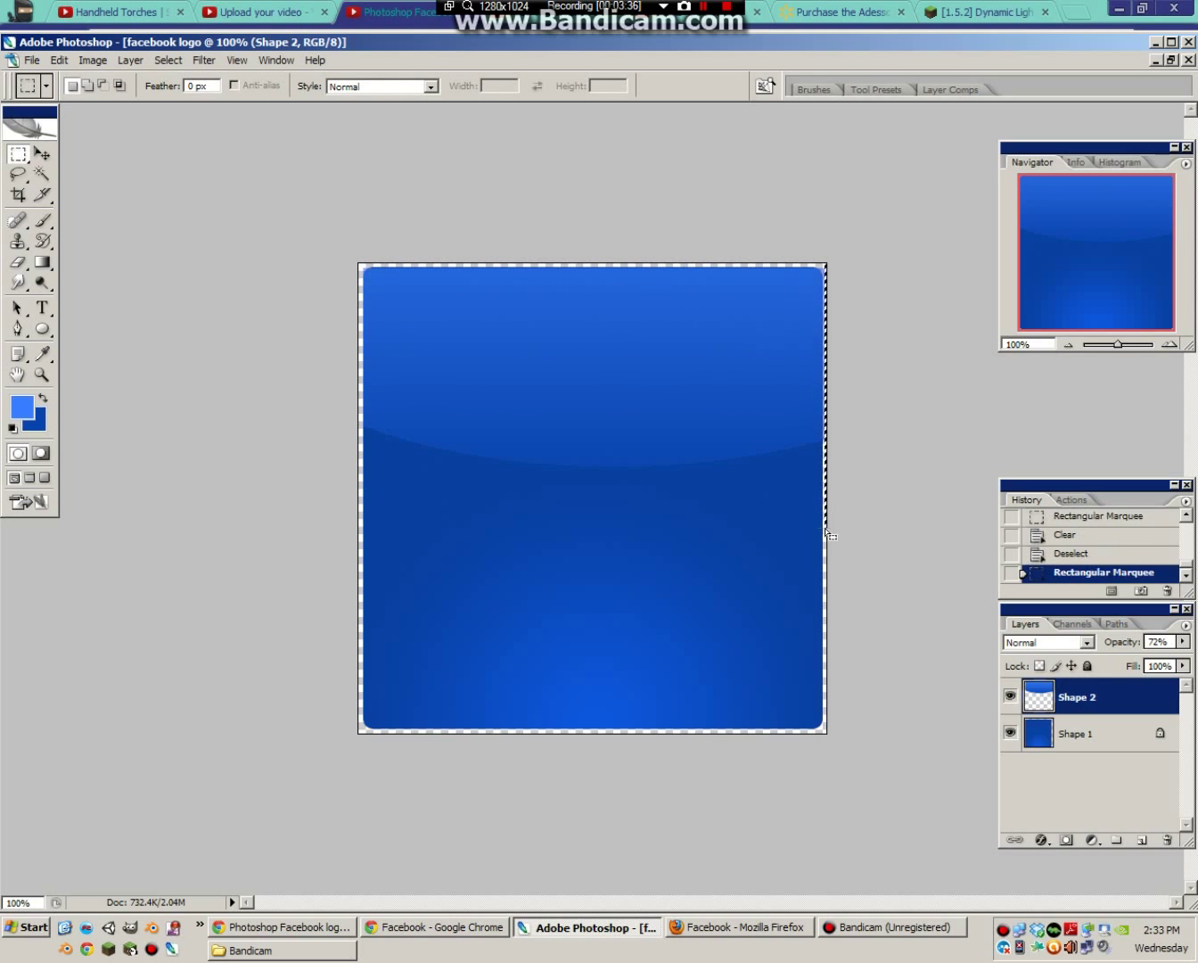
key("Delete")
key("ctrl+d")
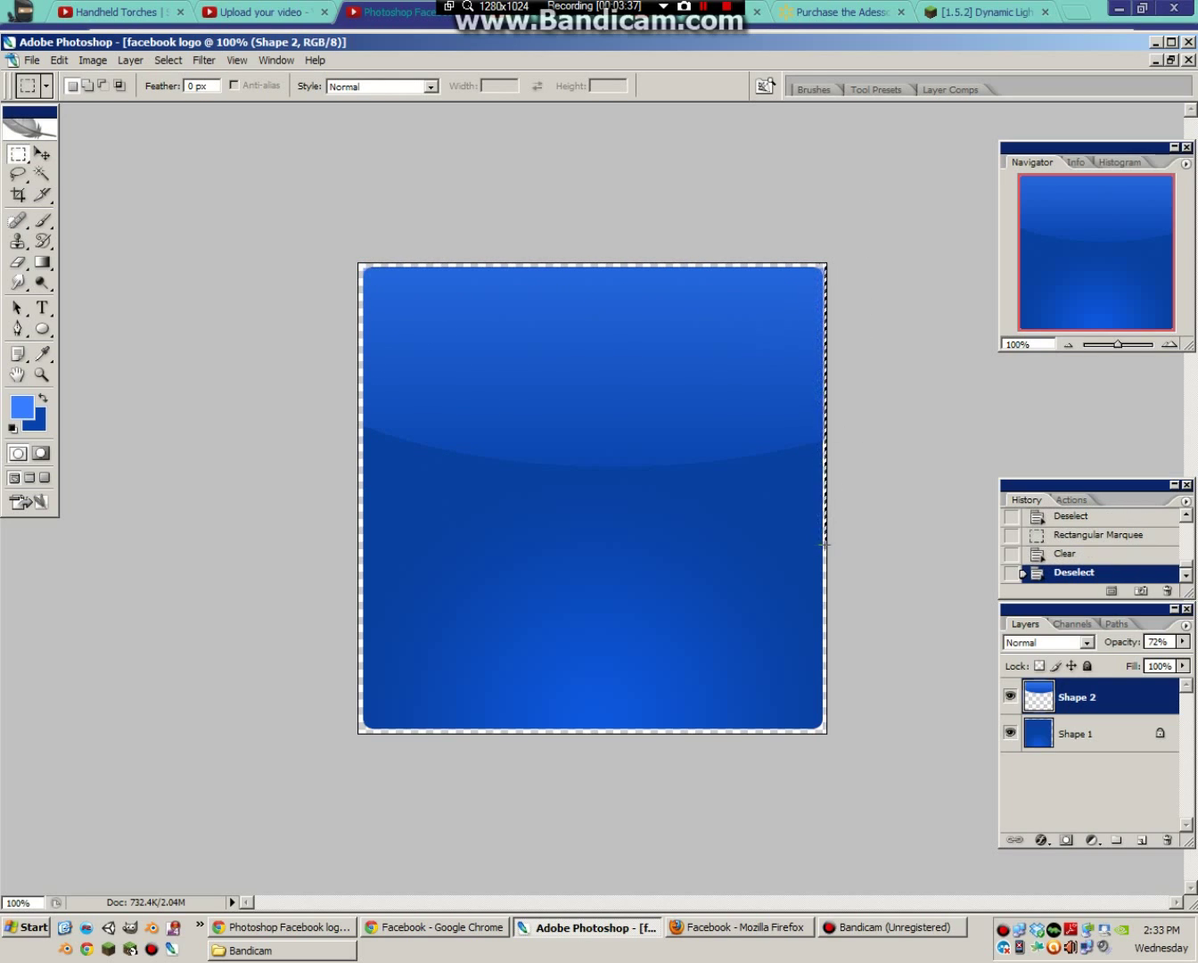
left_click_drag(830, 263, 824, 549)
key("Delete")
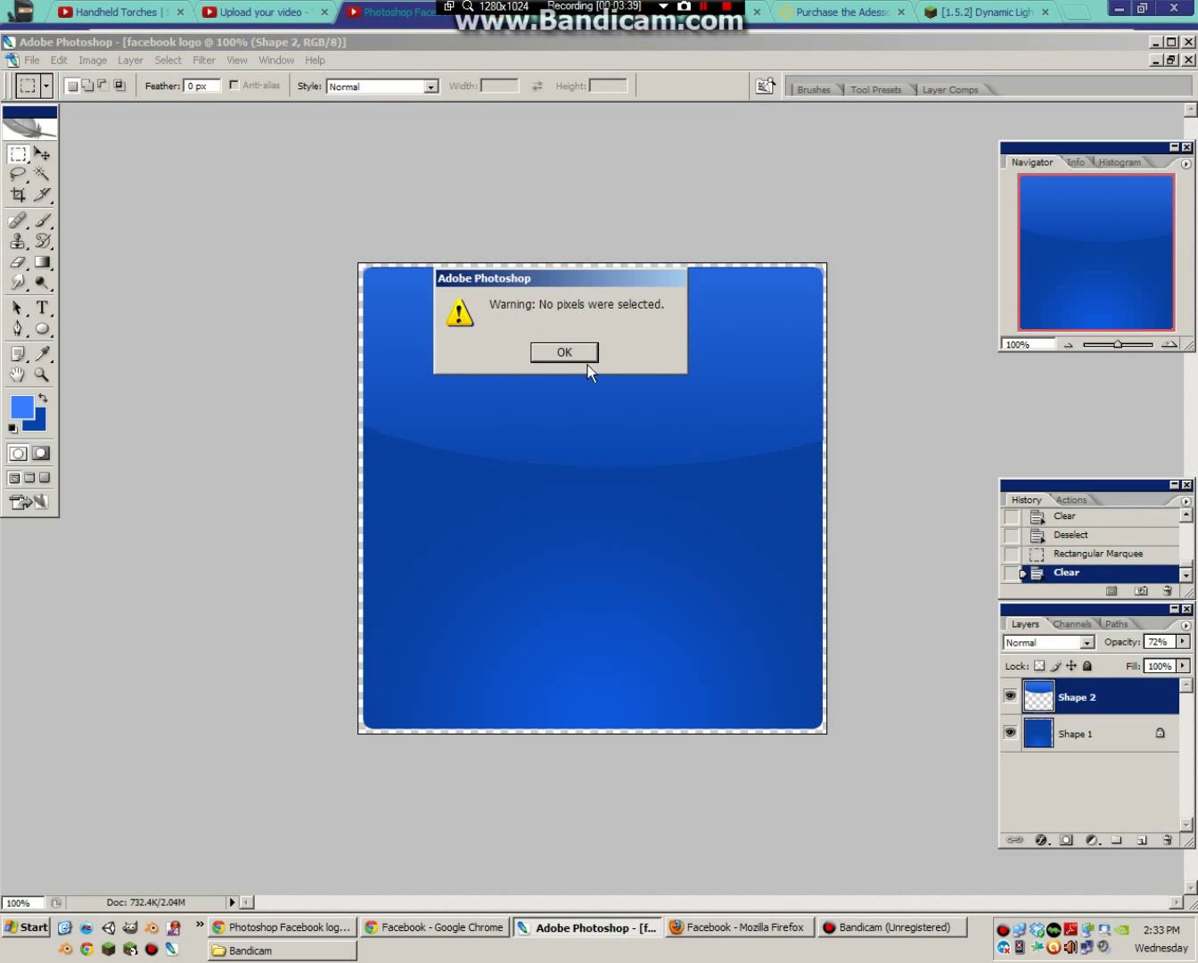
left_click(588, 363)
left_click_drag(830, 263, 737, 470)
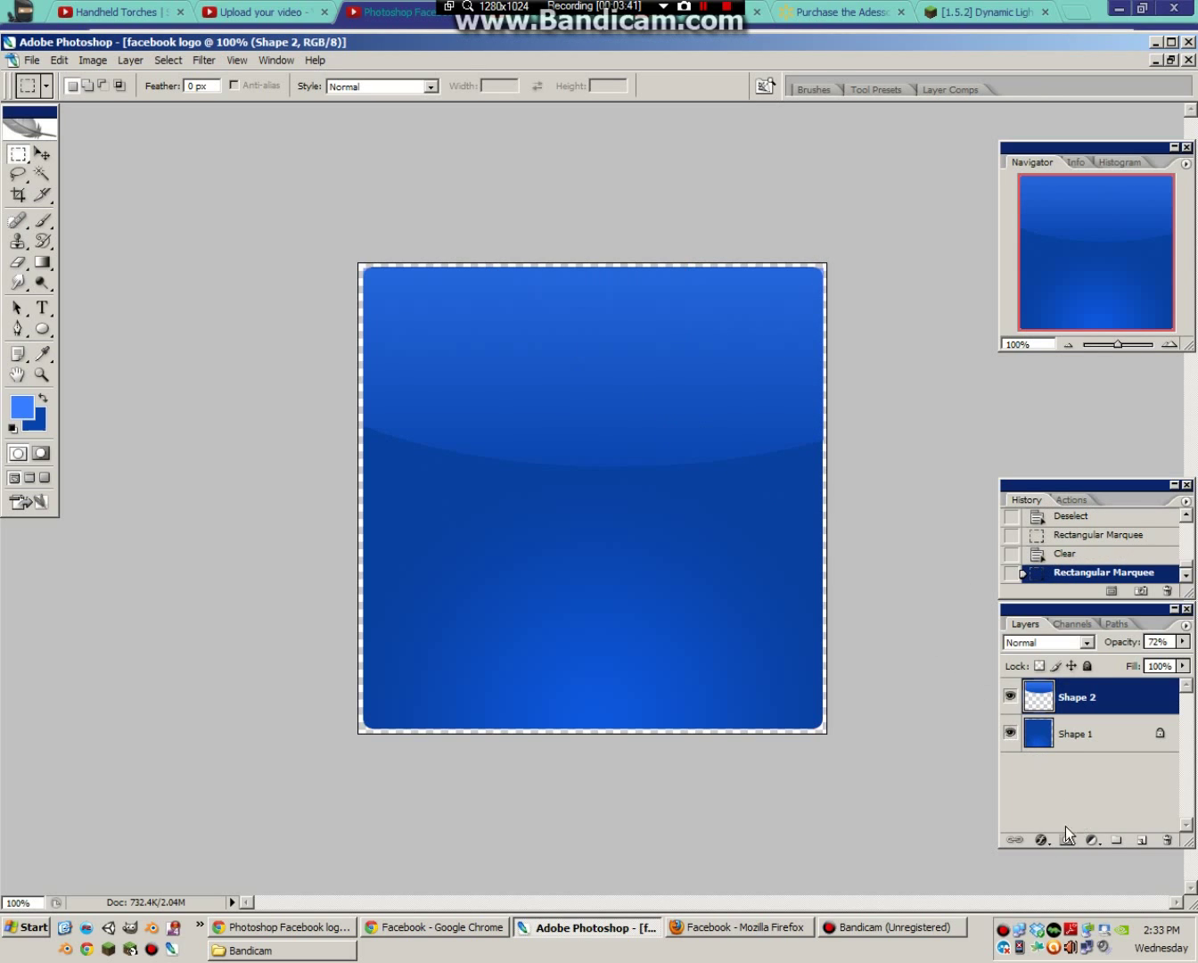
left_click(1010, 697)
Add an empty layer above Shape 2 and set the Type tool's font to Arial
left_click(1144, 841)
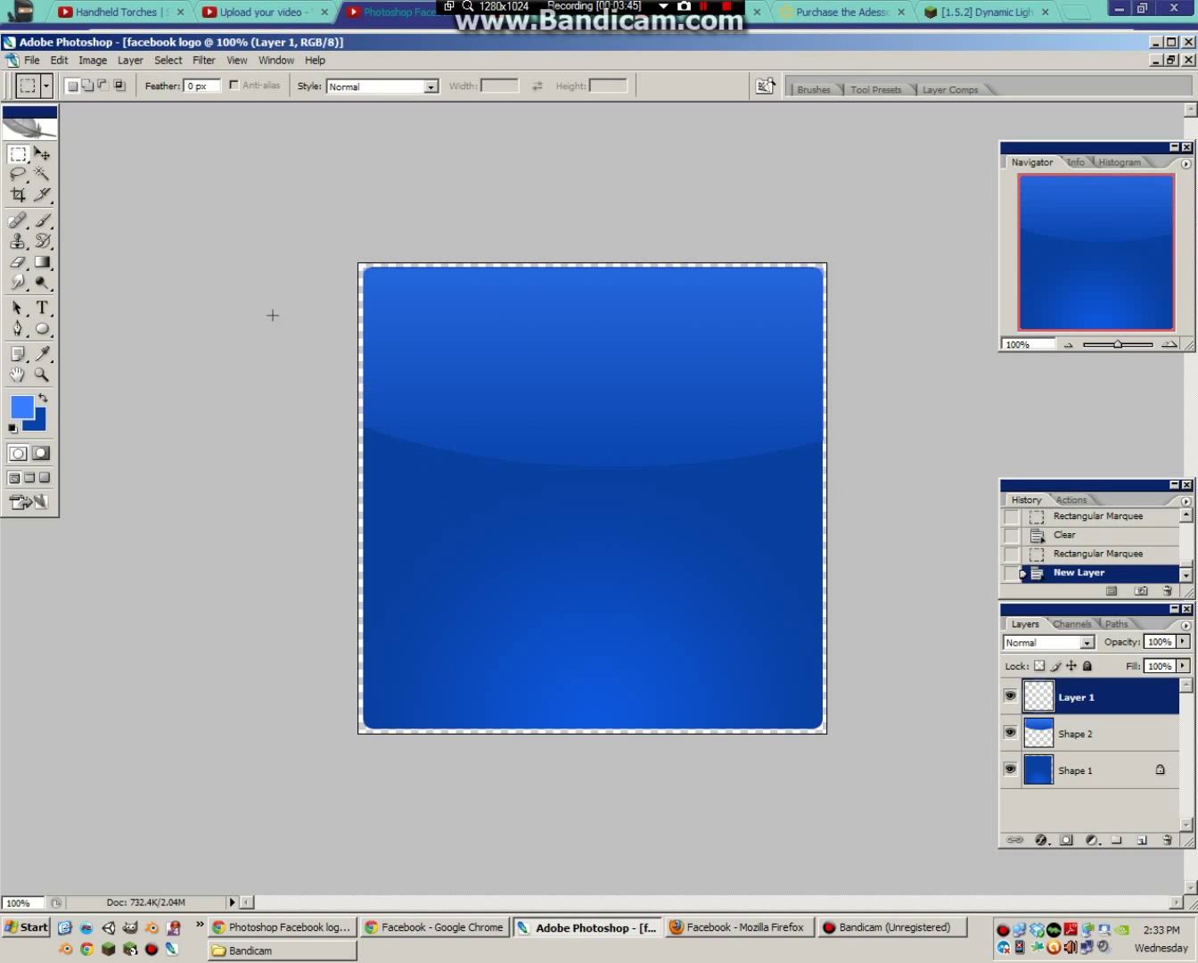
left_click(43, 328)
left_click(112, 349)
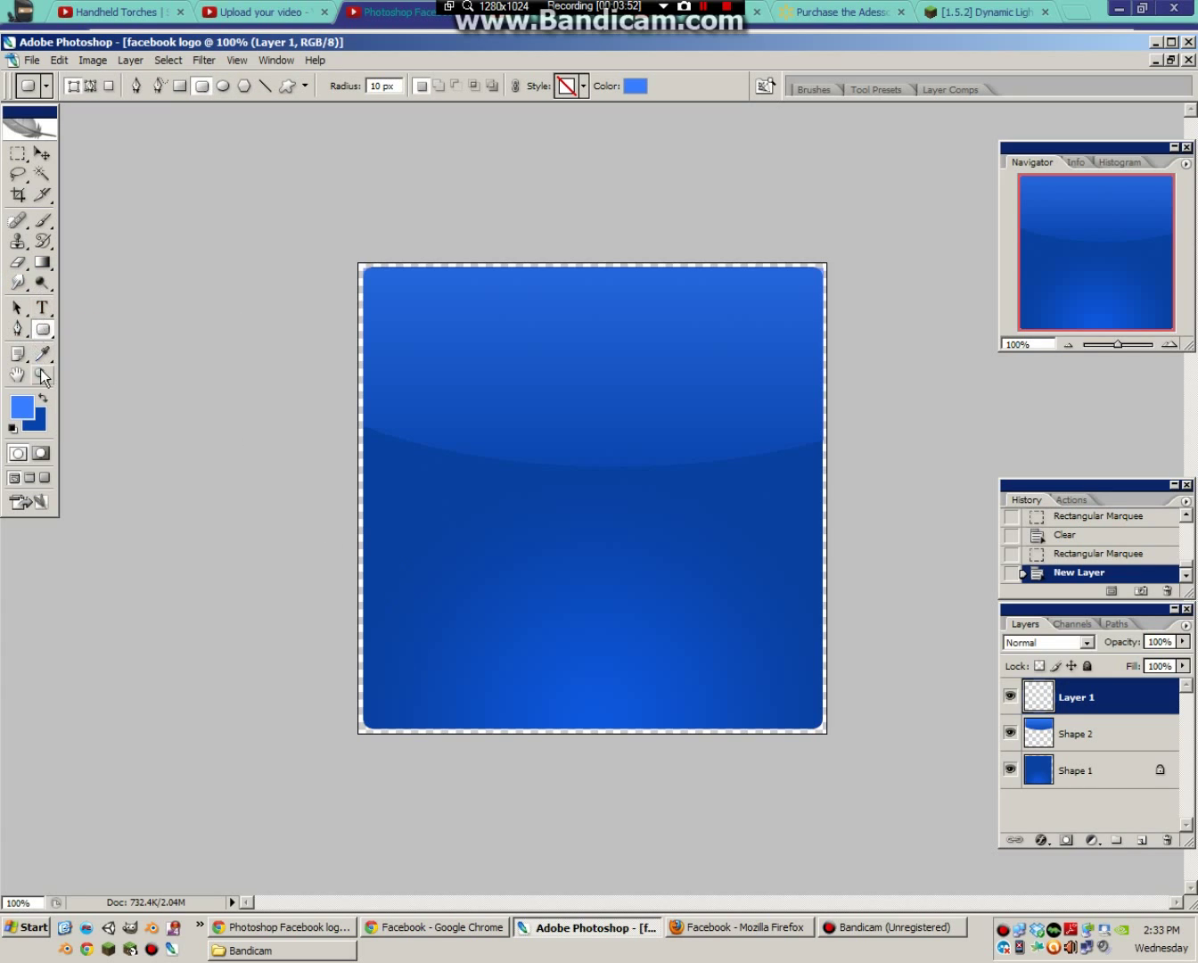
left_click(19, 312)
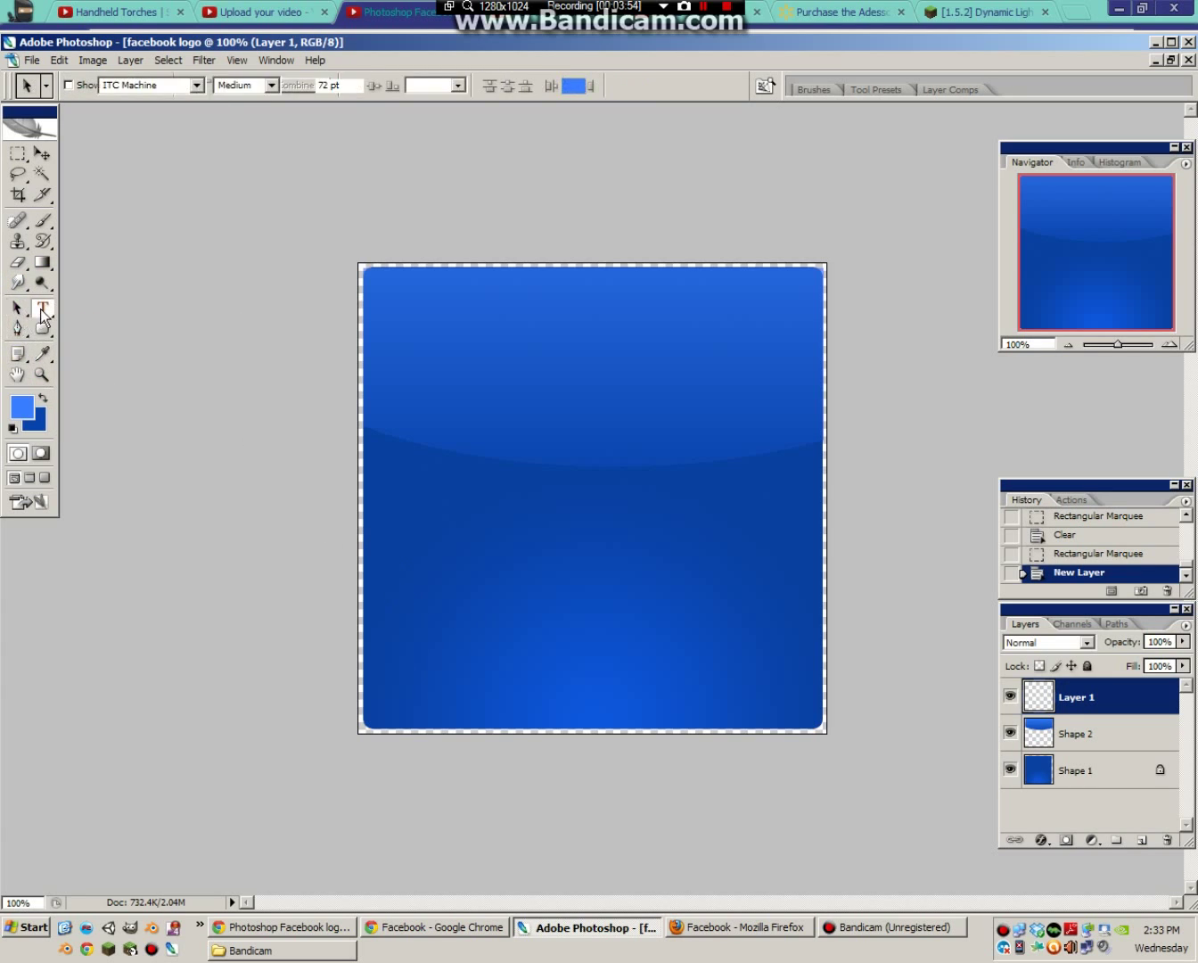
left_click(197, 84)
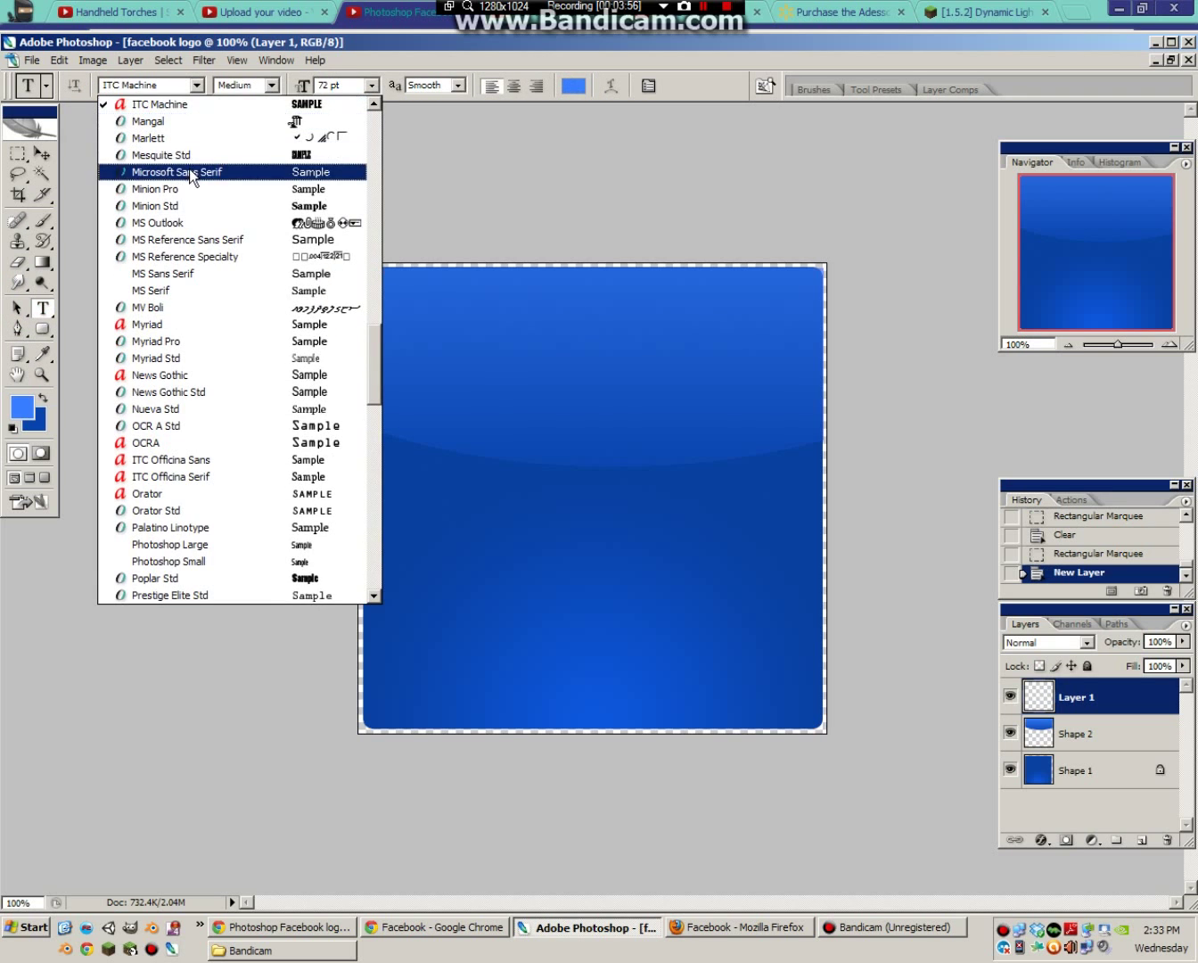
scroll(189, 178, "up", 2)
scroll(376, 317, "up", 3)
left_click_drag(375, 316, 373, 125)
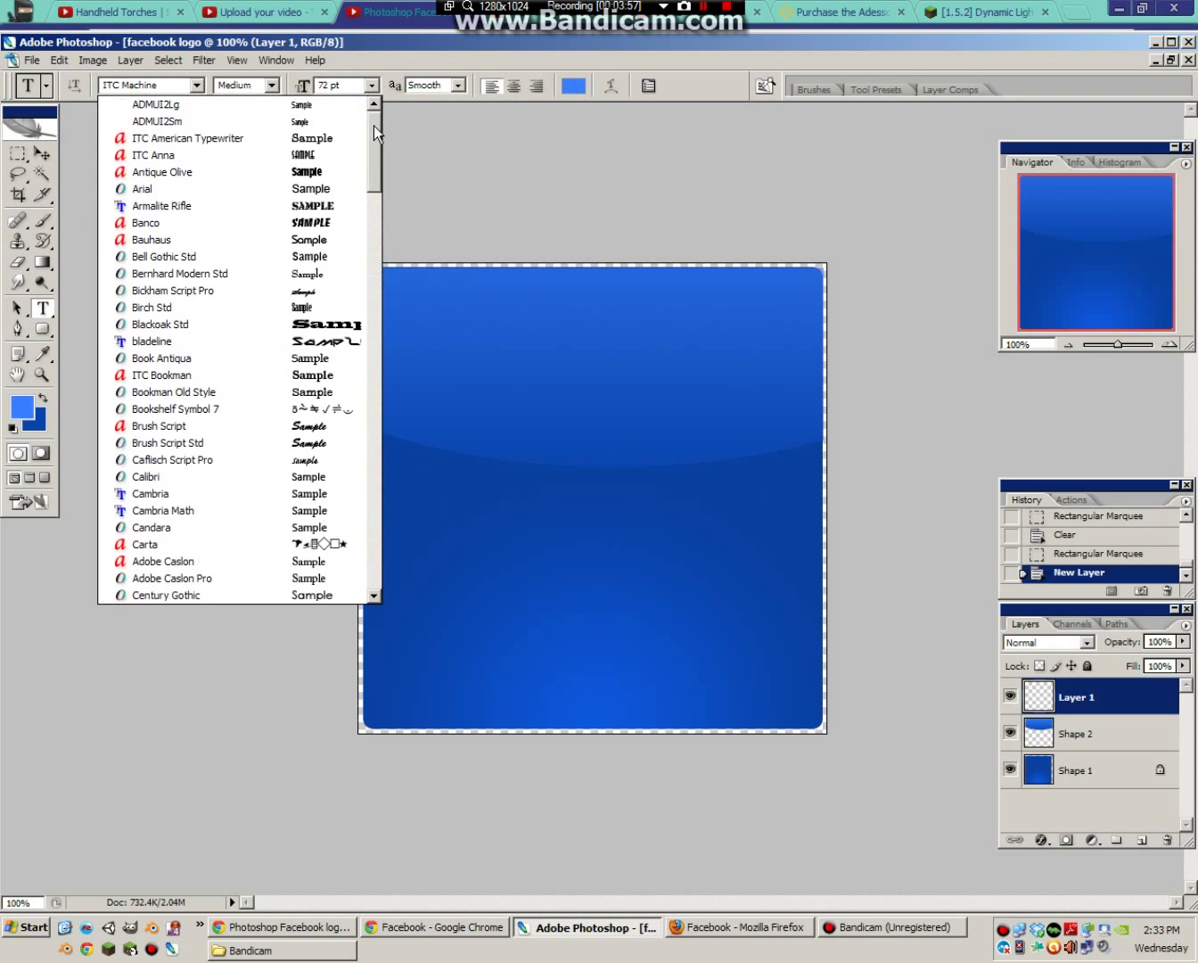
left_click(140, 190)
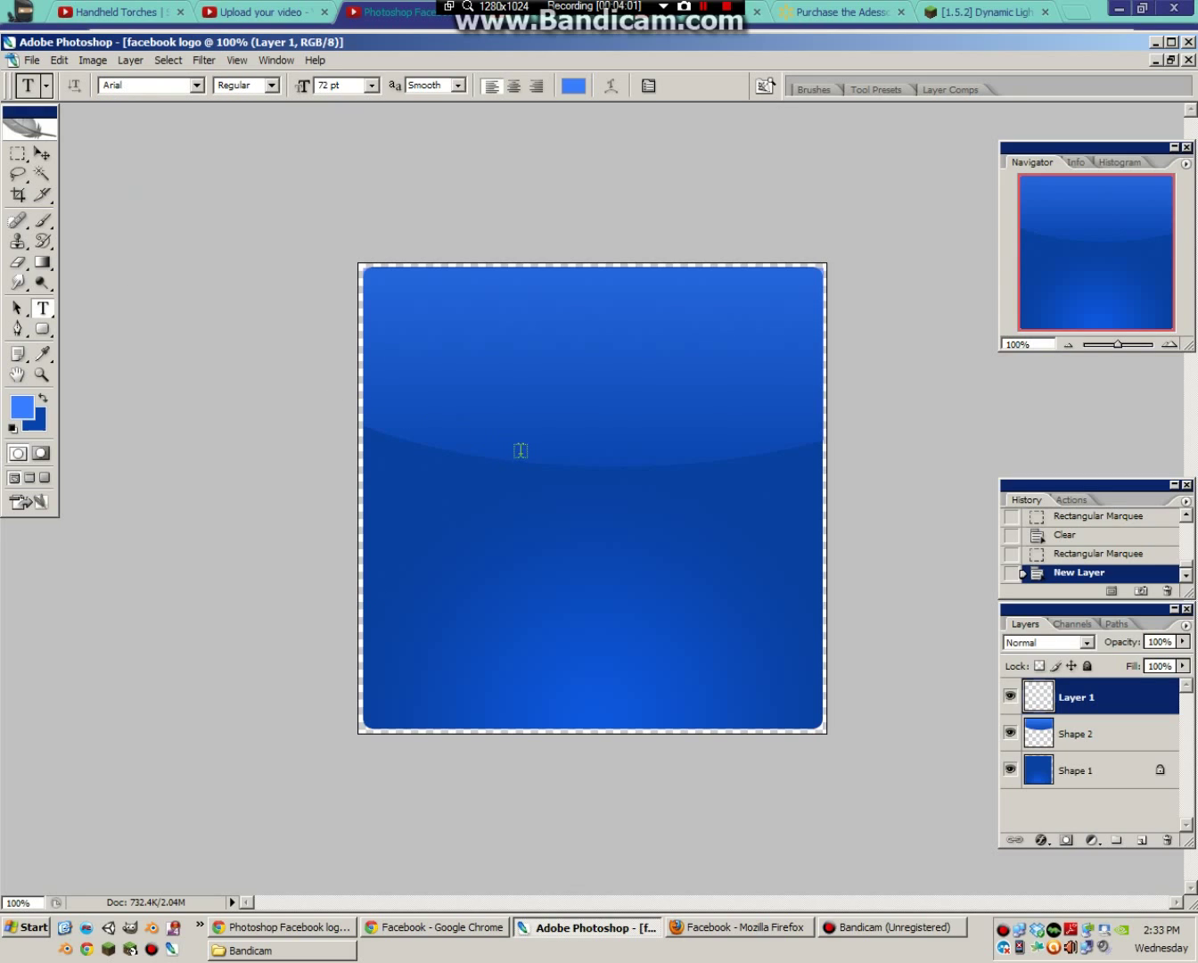
Type a lowercase 'f' on the upper-middle of the blue square
left_click(491, 440)
type("F")
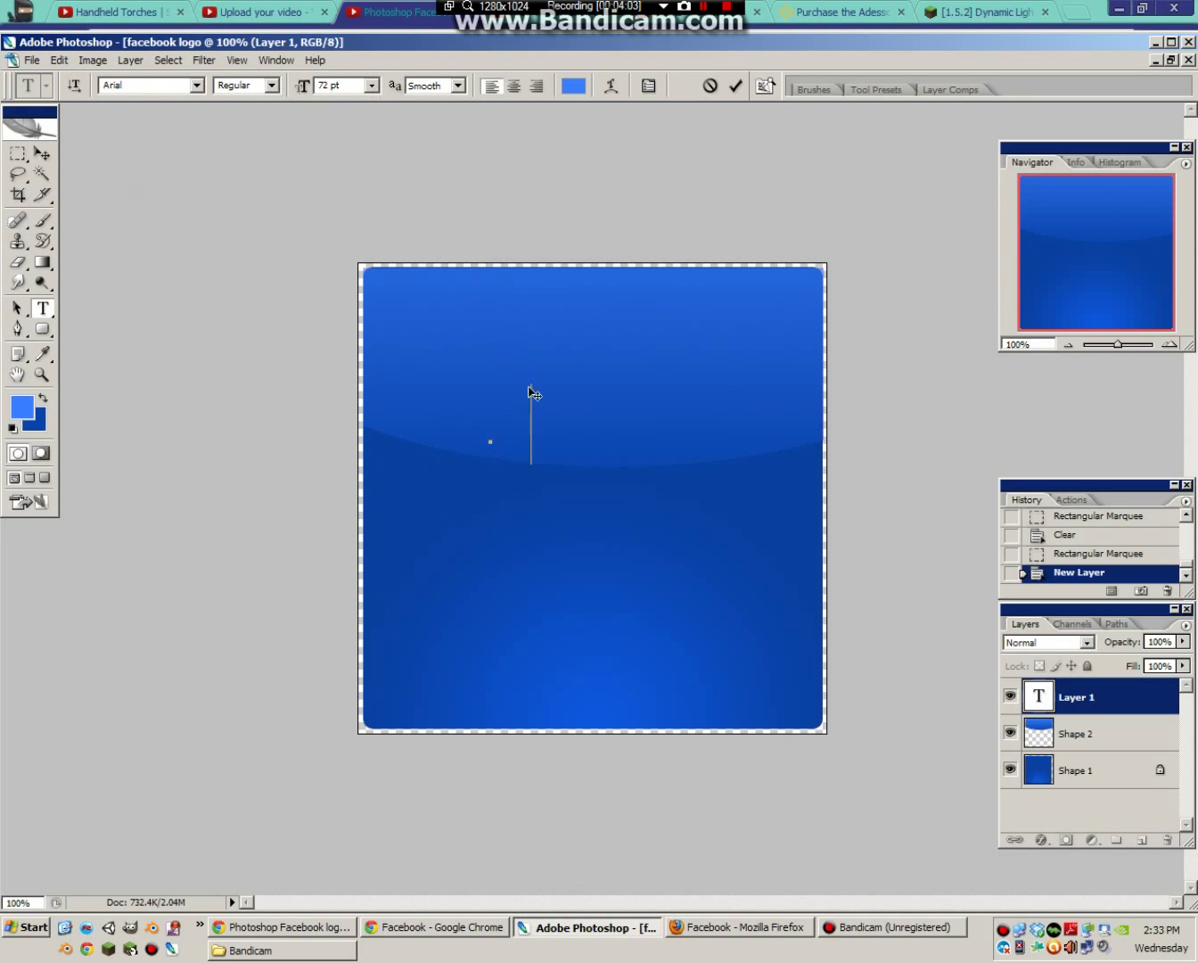
type("f")
key("BackSpace")
key("BackSpace")
type("f")
Make the 'f' white and keep its font size at 72 pt
left_click(46, 398)
left_click(24, 408)
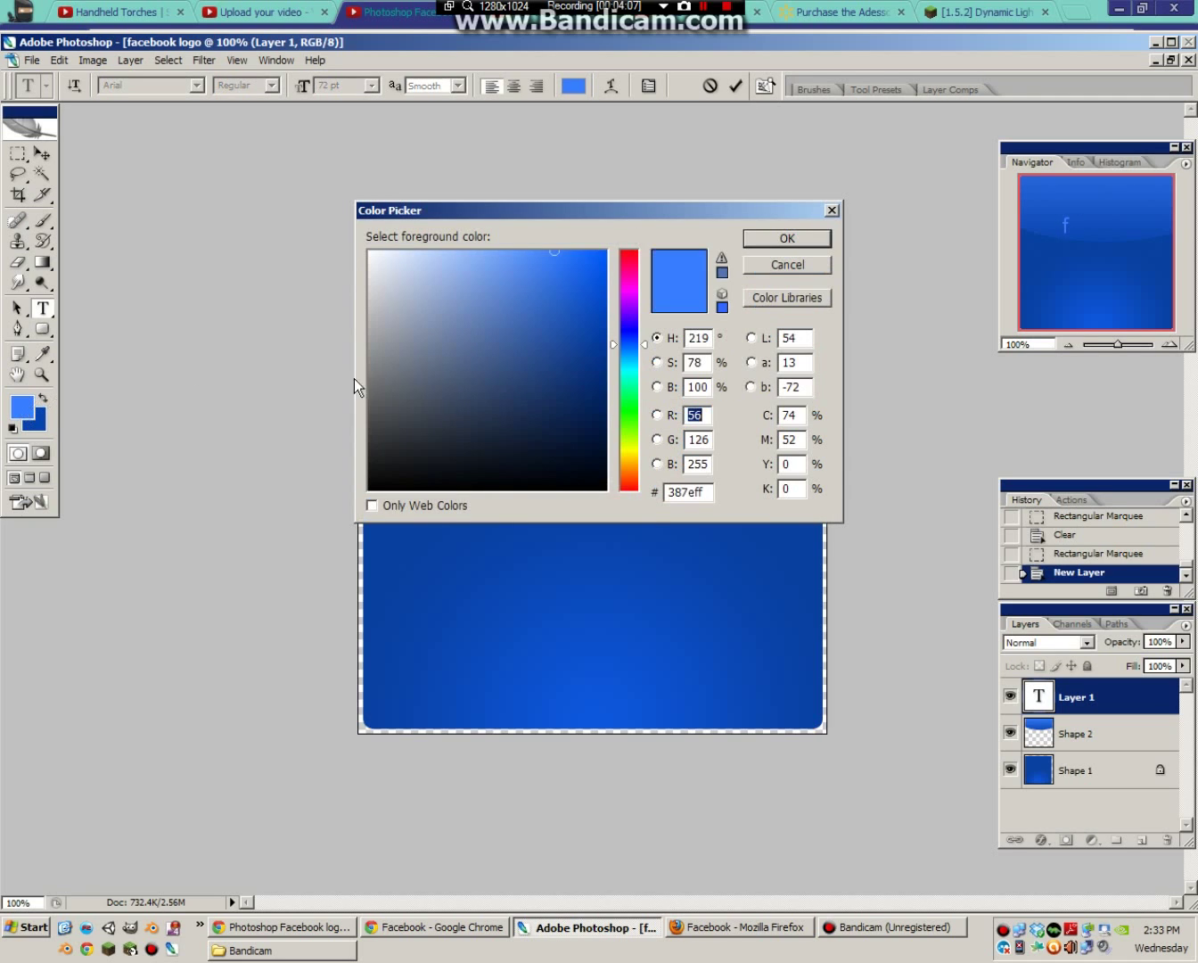
left_click_drag(370, 383, 307, 212)
left_click(759, 239)
double_click(493, 421)
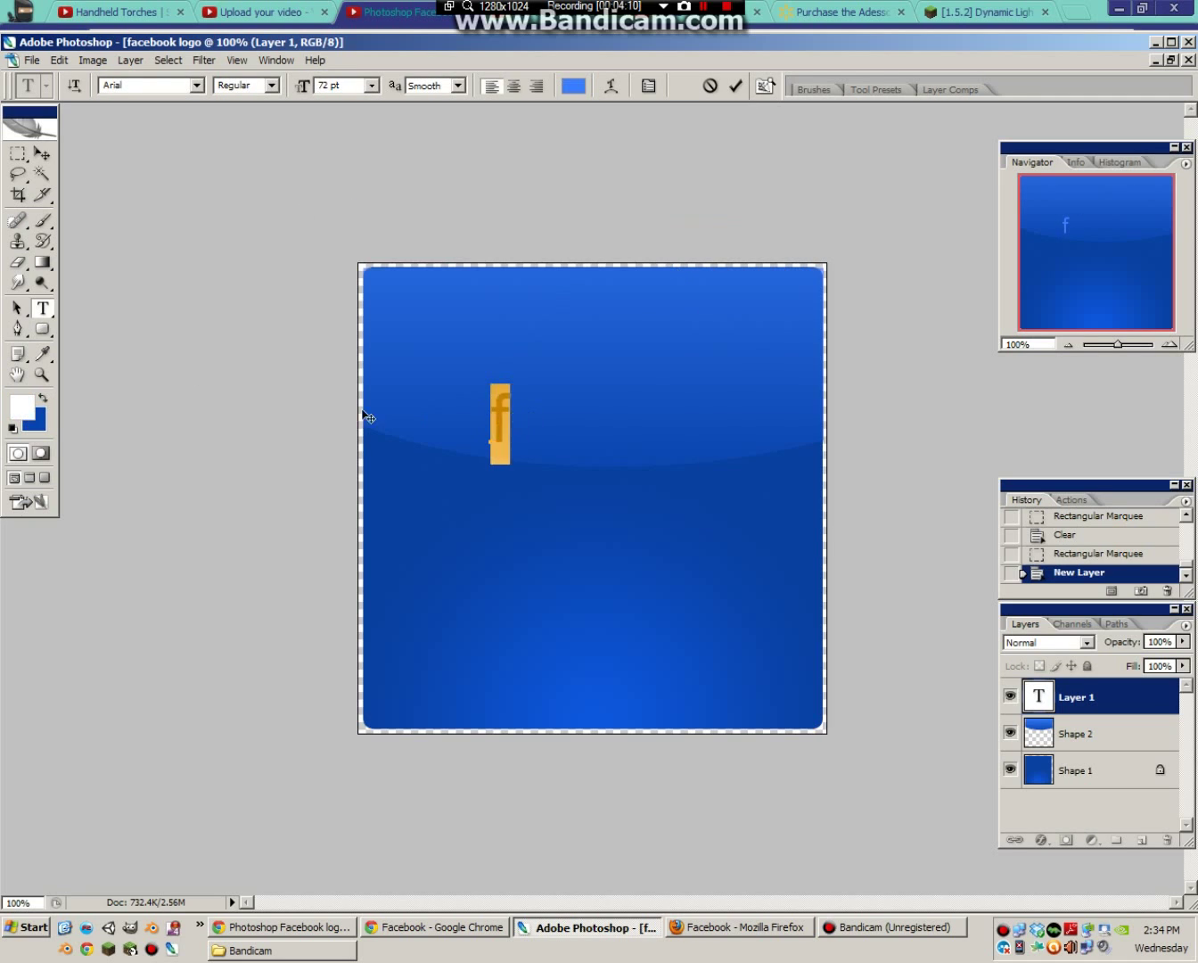
left_click(35, 412)
left_click(768, 243)
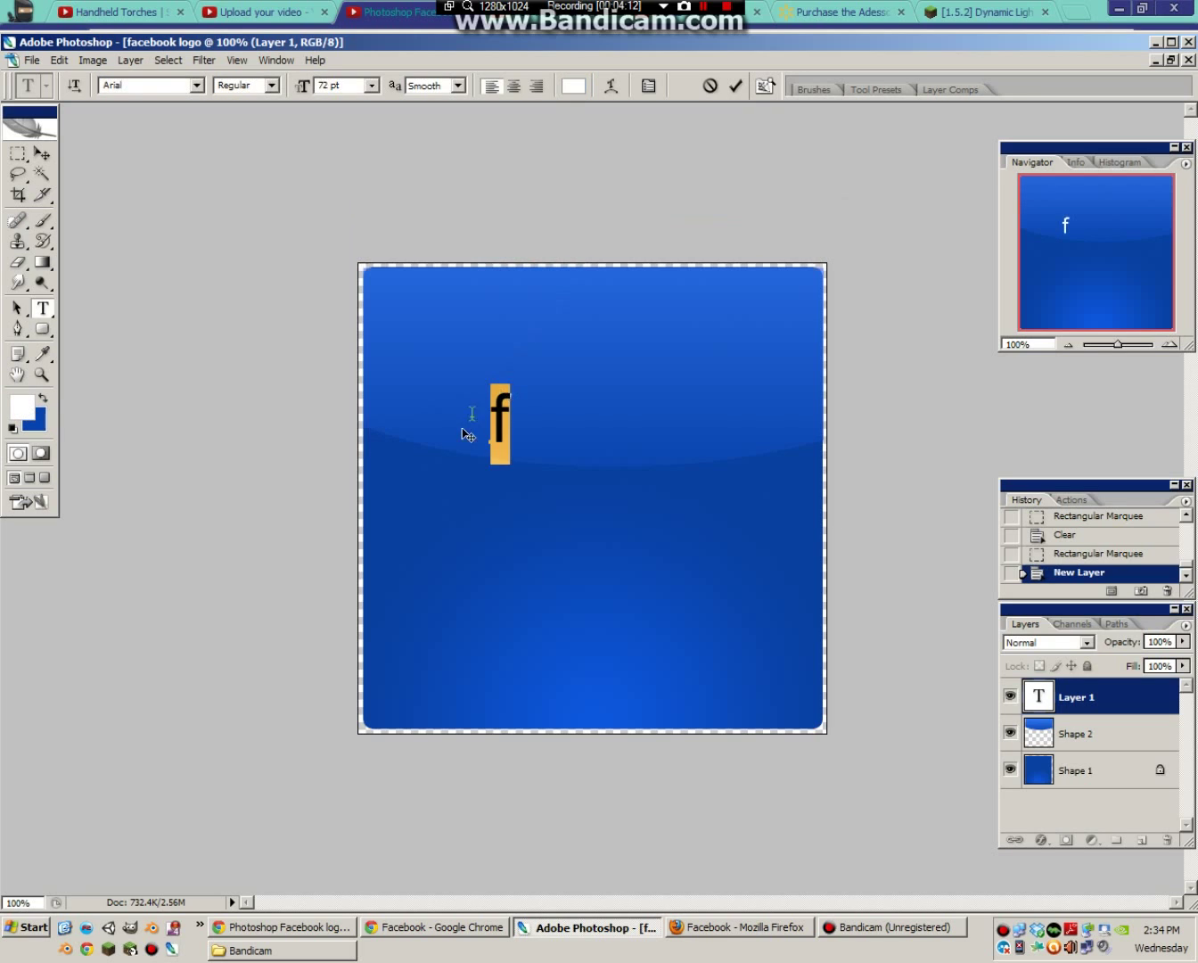
left_click(526, 416)
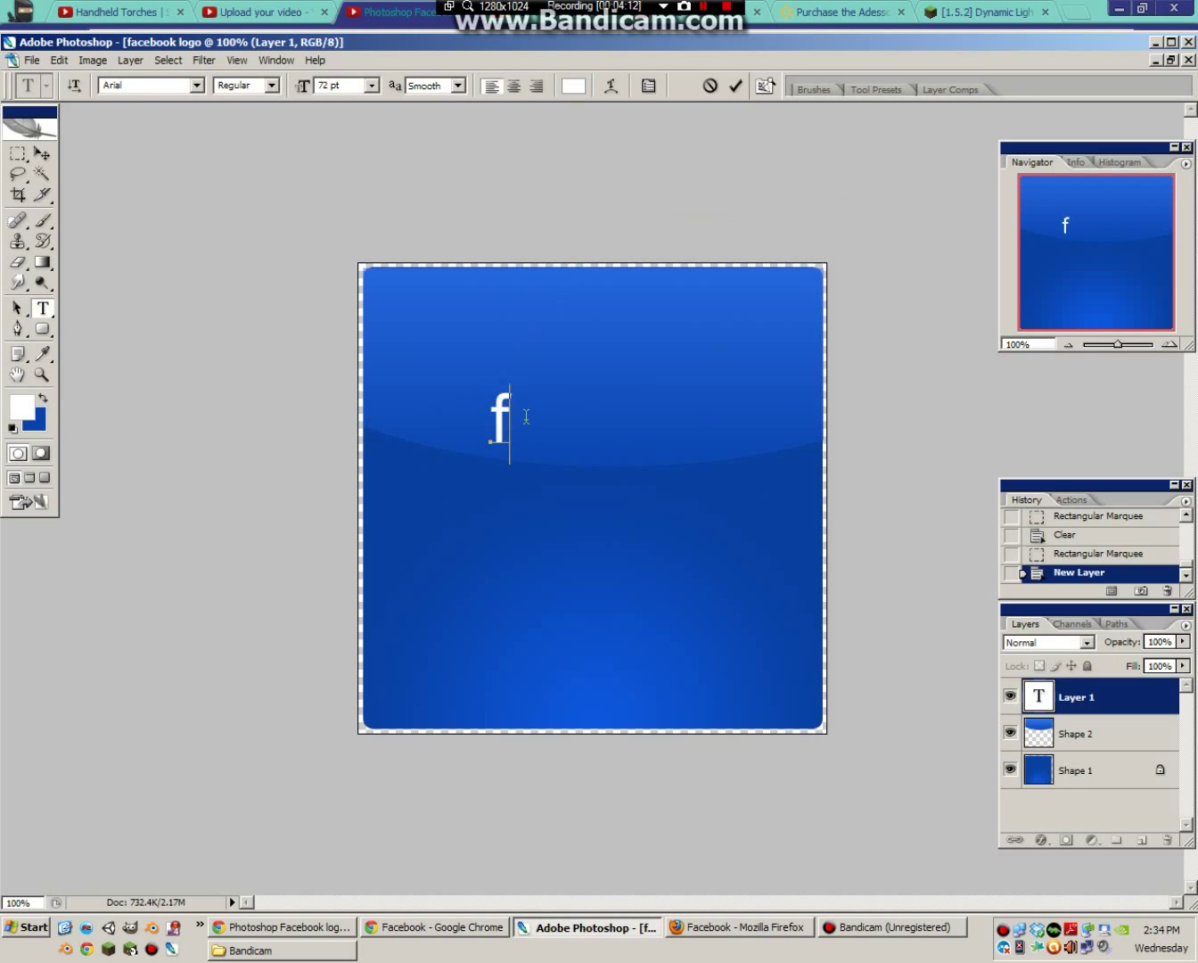
left_click(370, 84)
left_click(344, 336)
Commit the 'f', scale it to 675.3% and move it into the square's right half
key("ctrl+Return")
key("v")
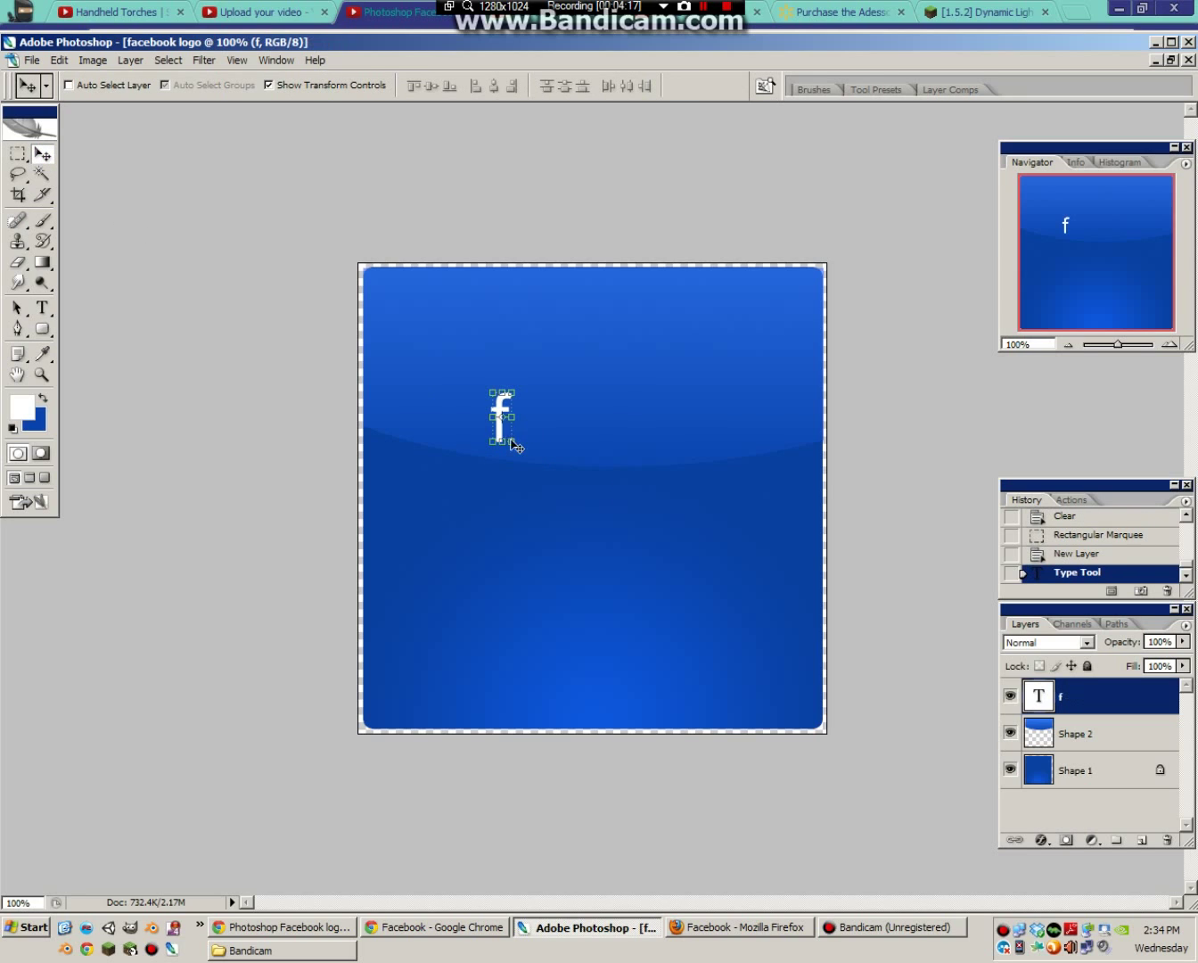
mouse_move(516, 449)
left_mouse_down()
mouse_move(666, 627)
mouse_move(552, 537)
left_mouse_up()
left_click_drag(525, 478, 901, 894)
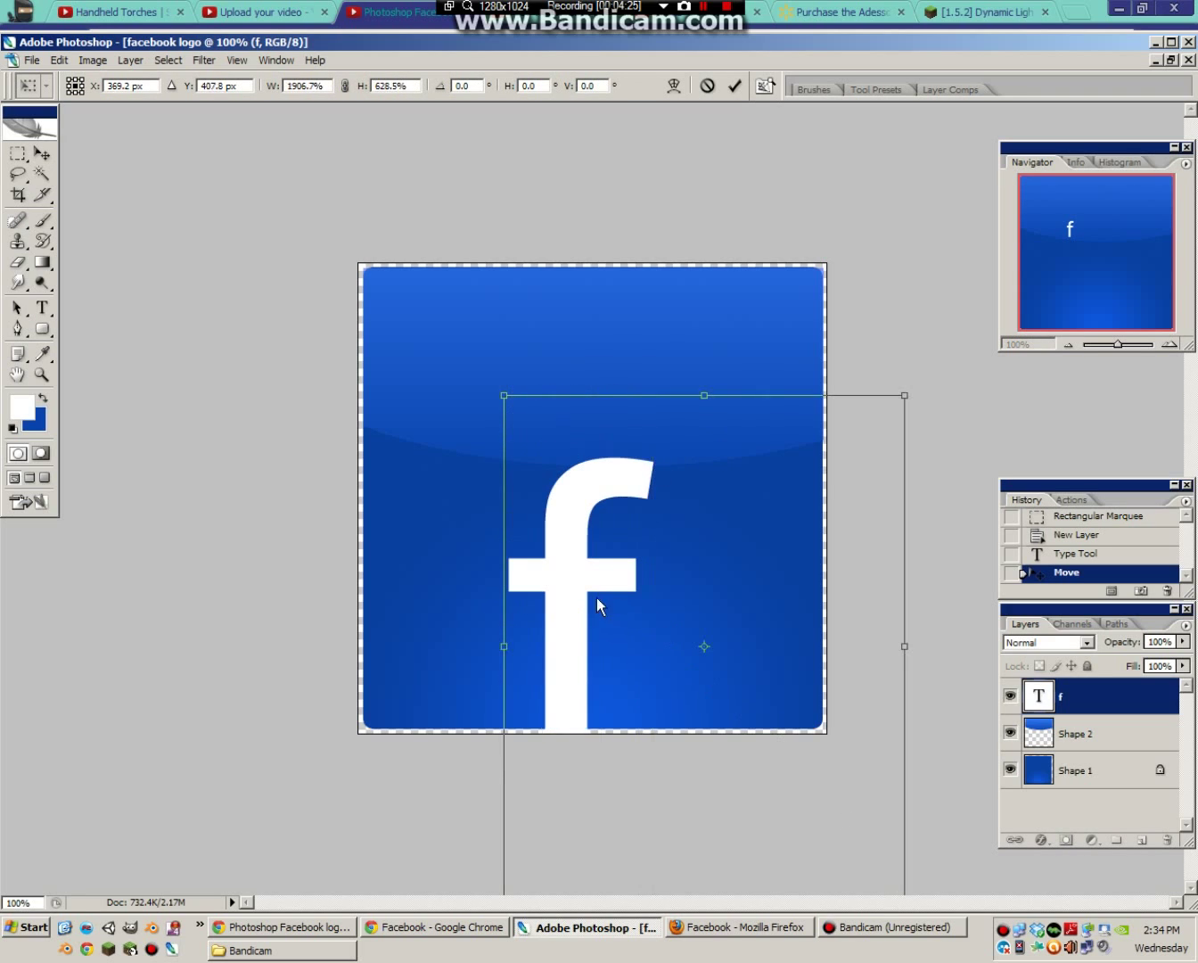
mouse_move(649, 567)
left_mouse_down()
mouse_move(537, 515)
mouse_move(524, 477)
mouse_move(638, 621)
mouse_move(681, 763)
mouse_move(715, 752)
mouse_move(796, 833)
mouse_move(825, 889)
mouse_move(714, 689)
left_mouse_up()
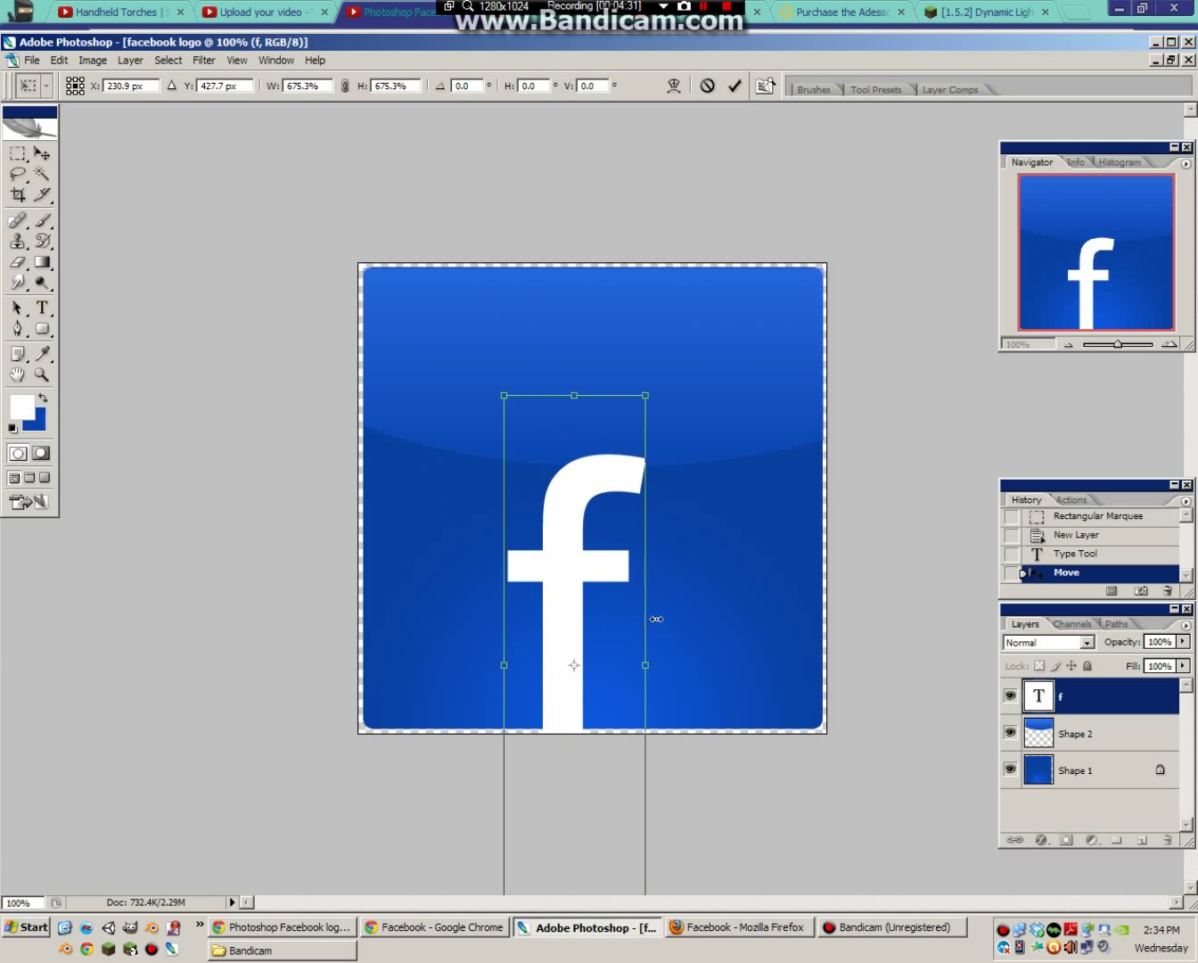
mouse_move(566, 561)
left_mouse_down()
mouse_move(680, 436)
mouse_move(698, 436)
mouse_move(682, 455)
left_mouse_up()
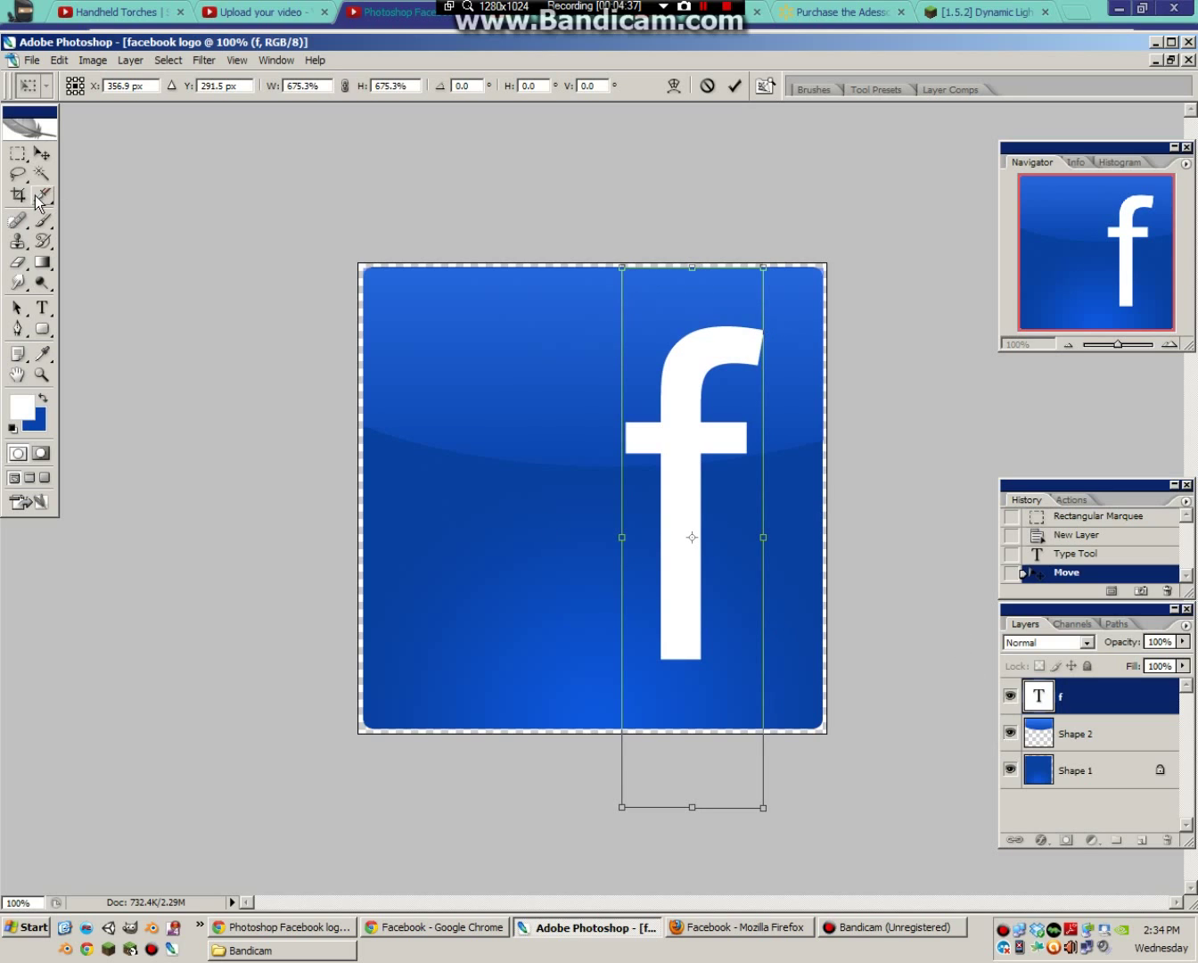
left_click(18, 154)
left_click(531, 350)
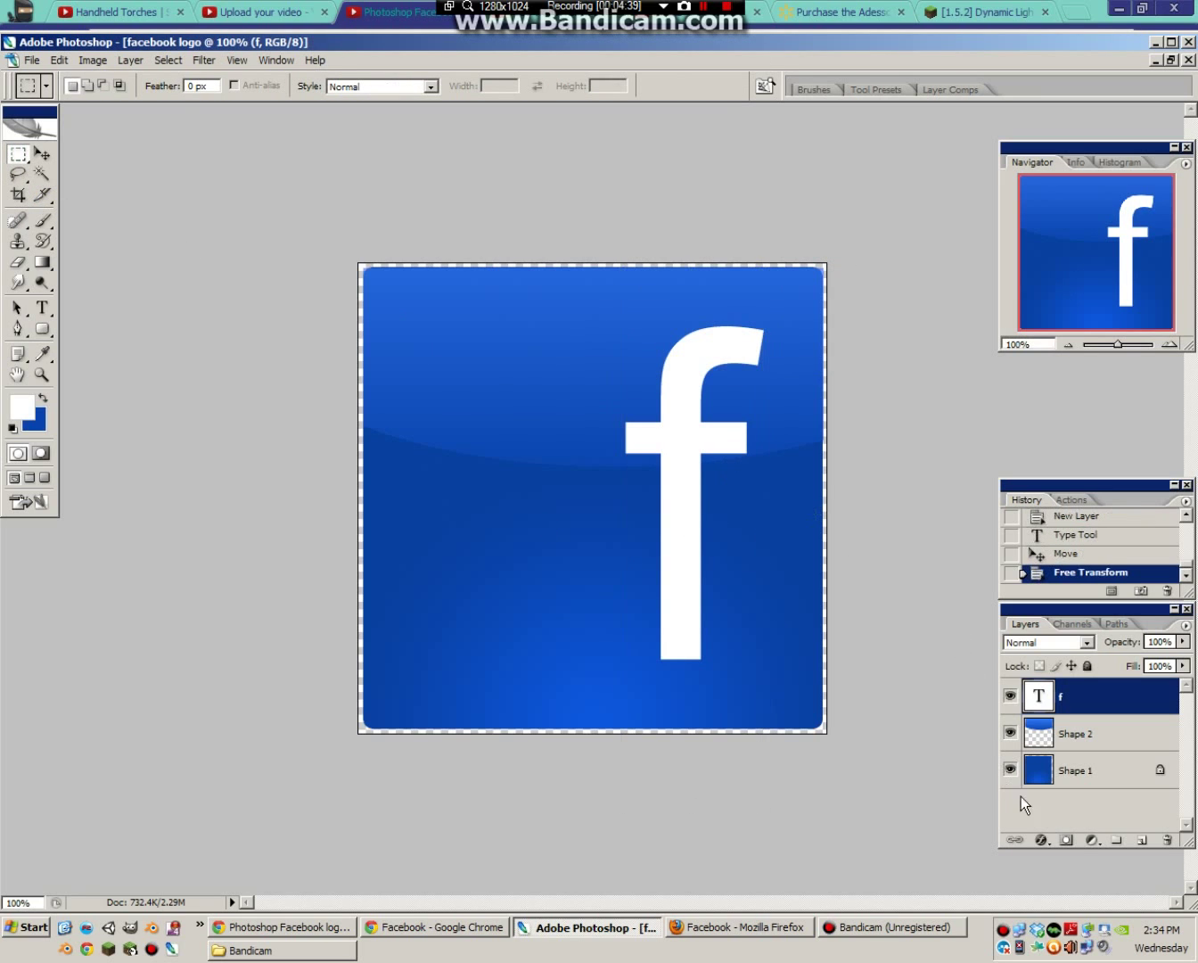
Add a layer below Shape 2 and draw a white rounded bar near the bottom at 26% opacity
left_click(1143, 840)
left_click_drag(1069, 697, 1065, 786)
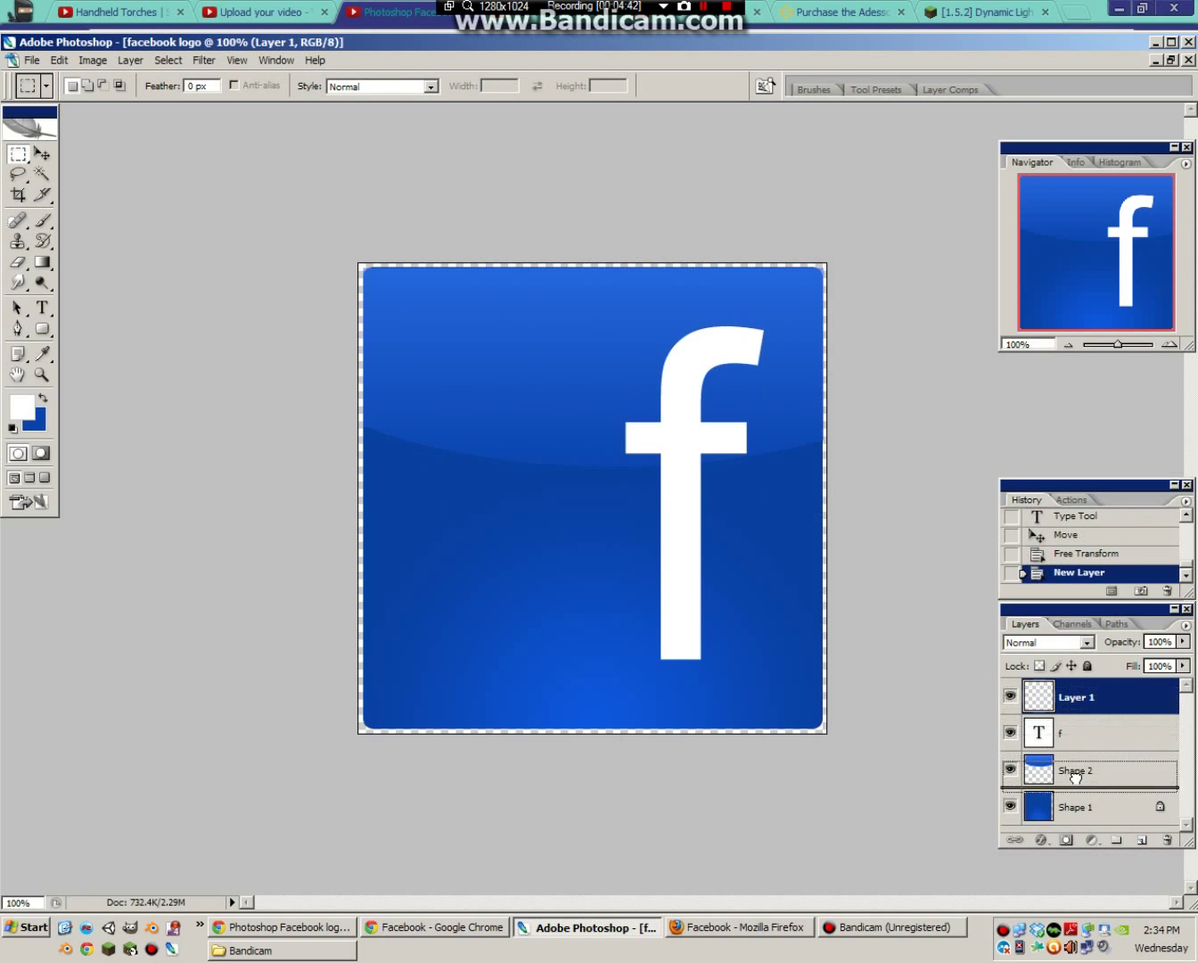
key("u")
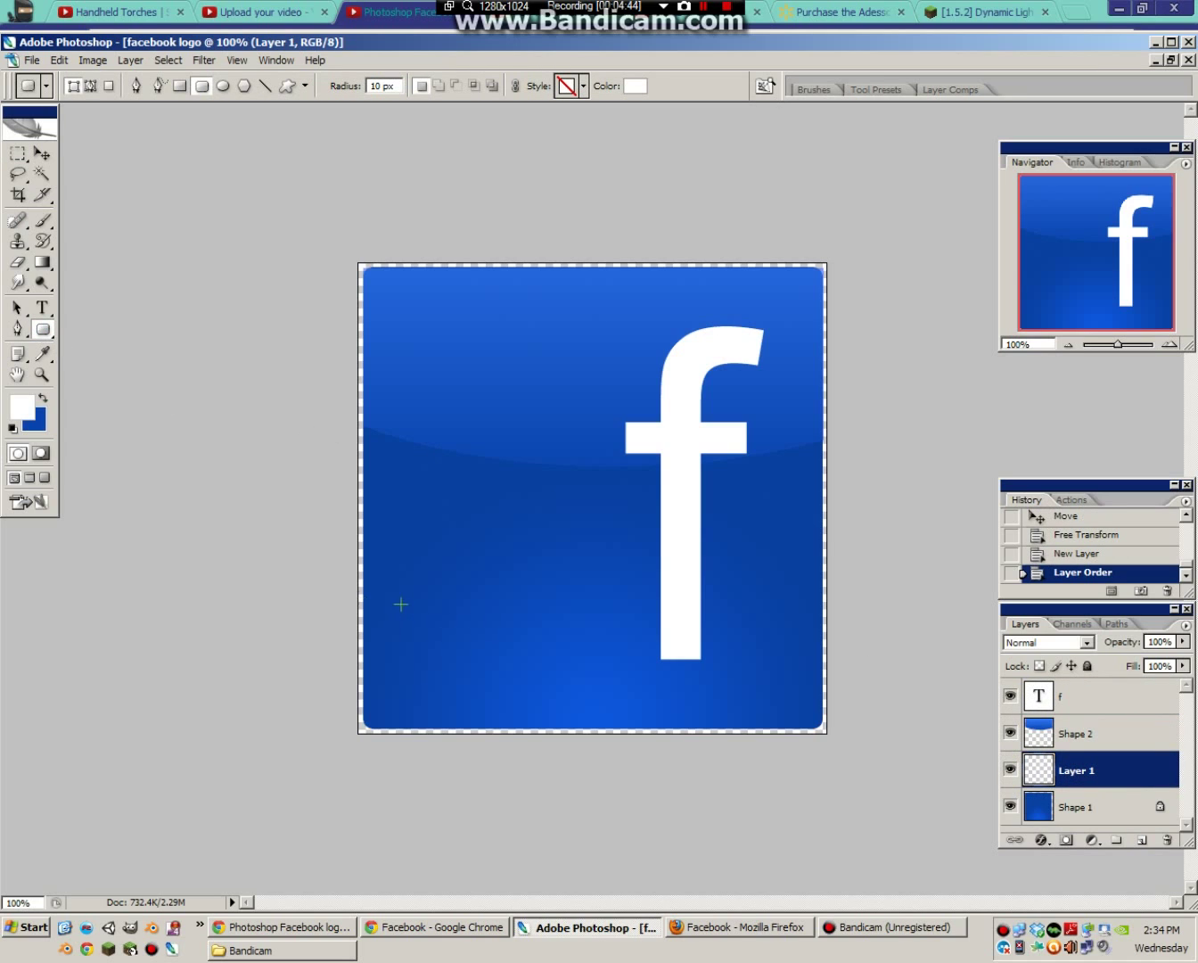
left_click_drag(392, 616, 790, 686)
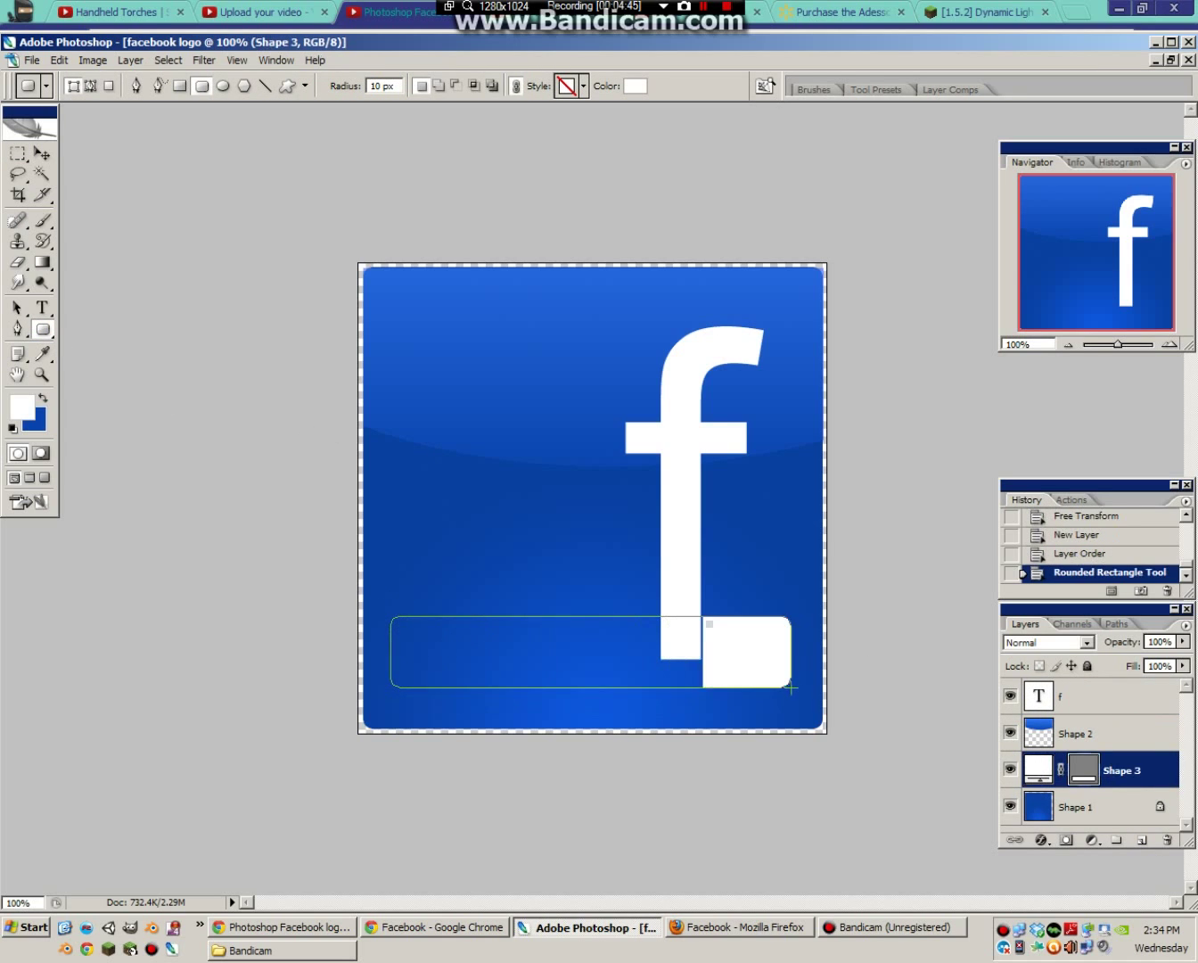
left_click(1182, 641)
left_click_drag(1100, 661, 1118, 661)
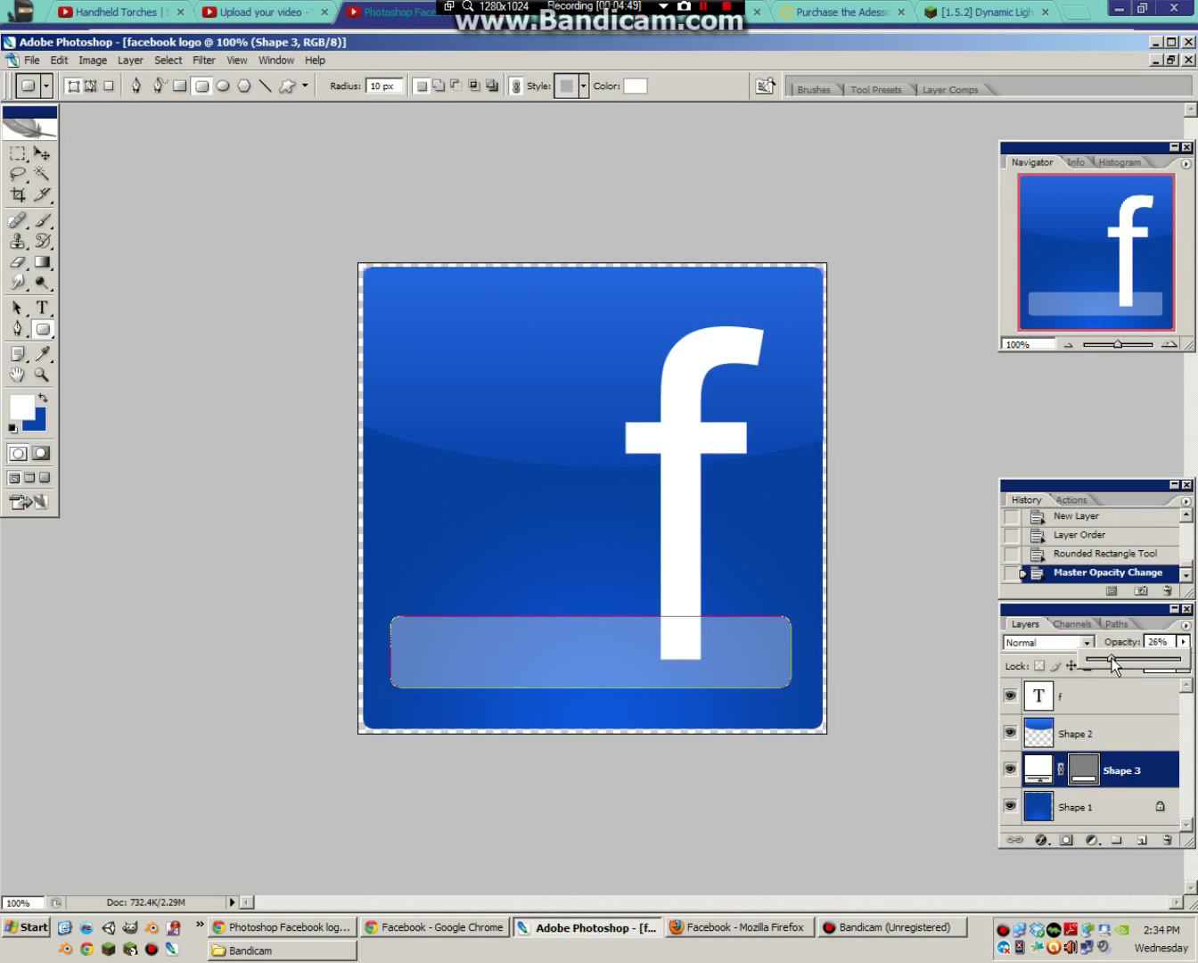
left_click(939, 676)
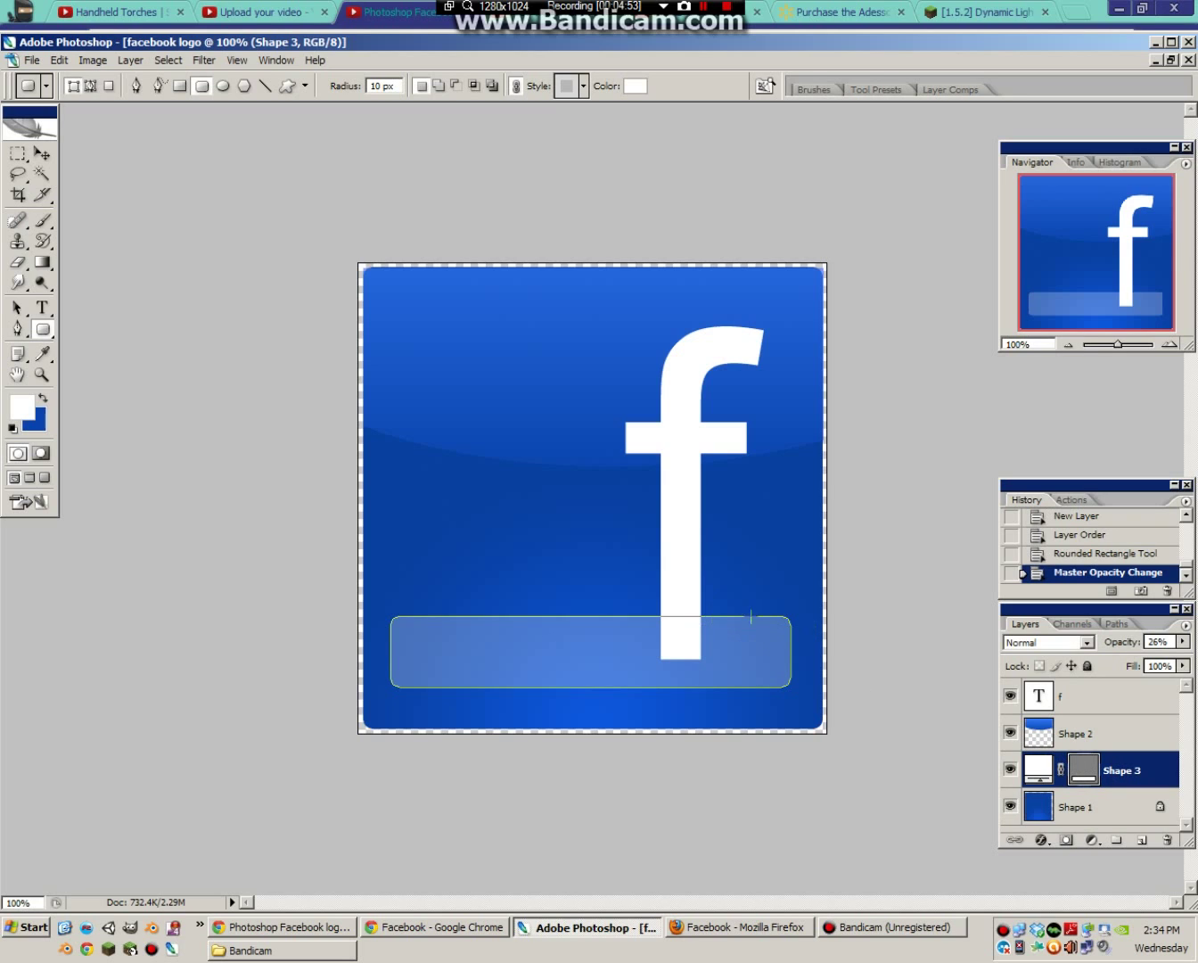
left_click(1088, 709)
Enlarge the 'f' to about 117.5% and move it up slightly
left_click(43, 153)
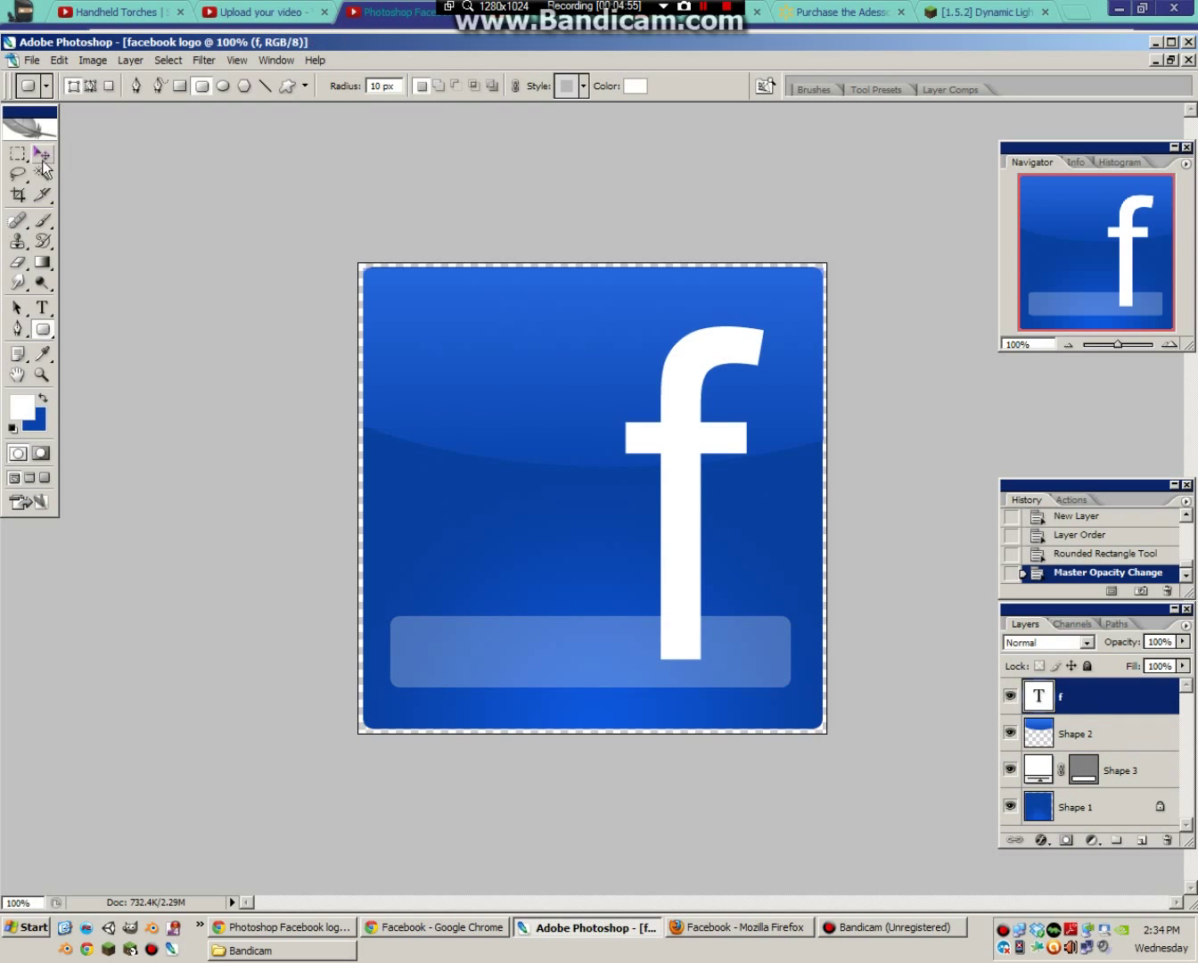
left_click(767, 324)
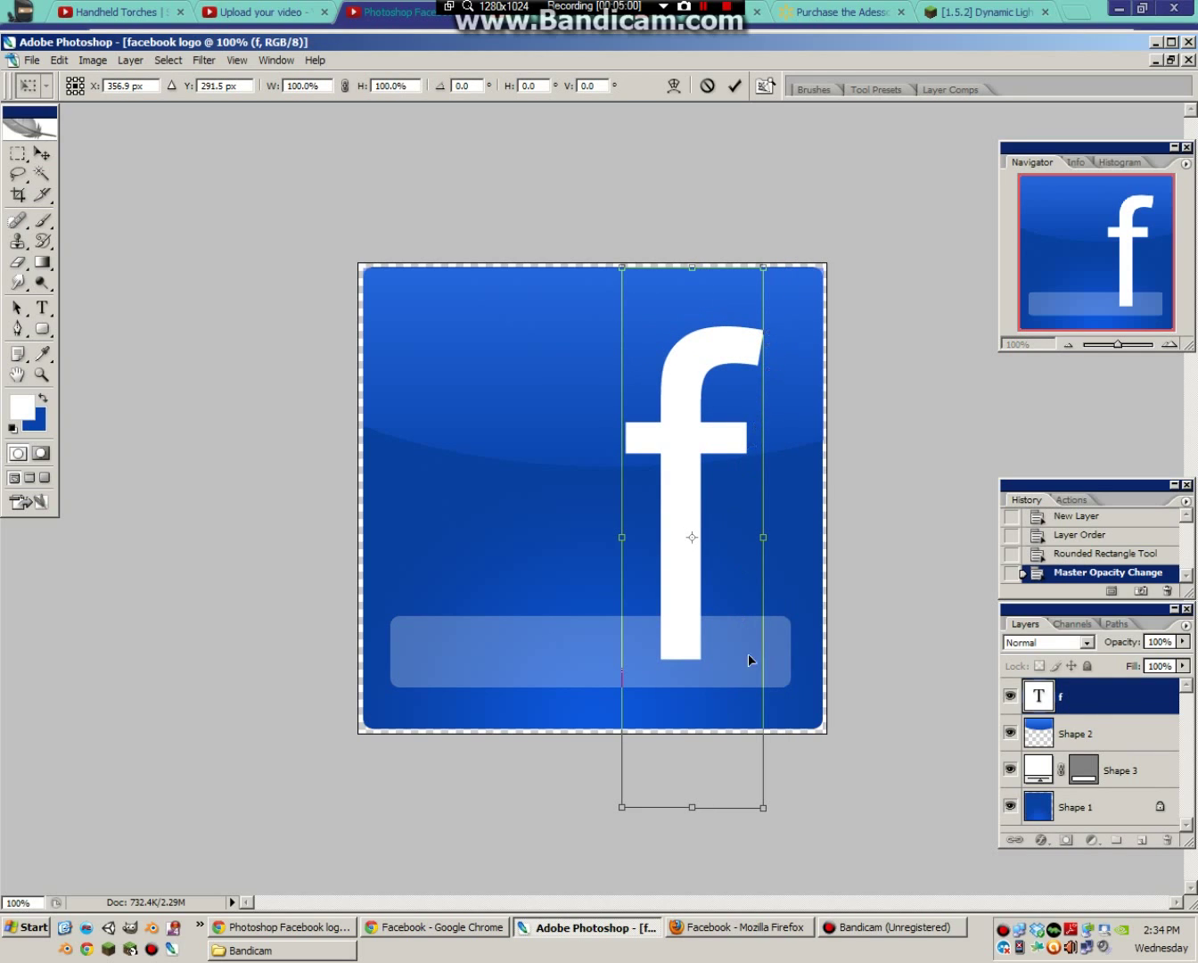
left_click_drag(763, 809, 838, 894)
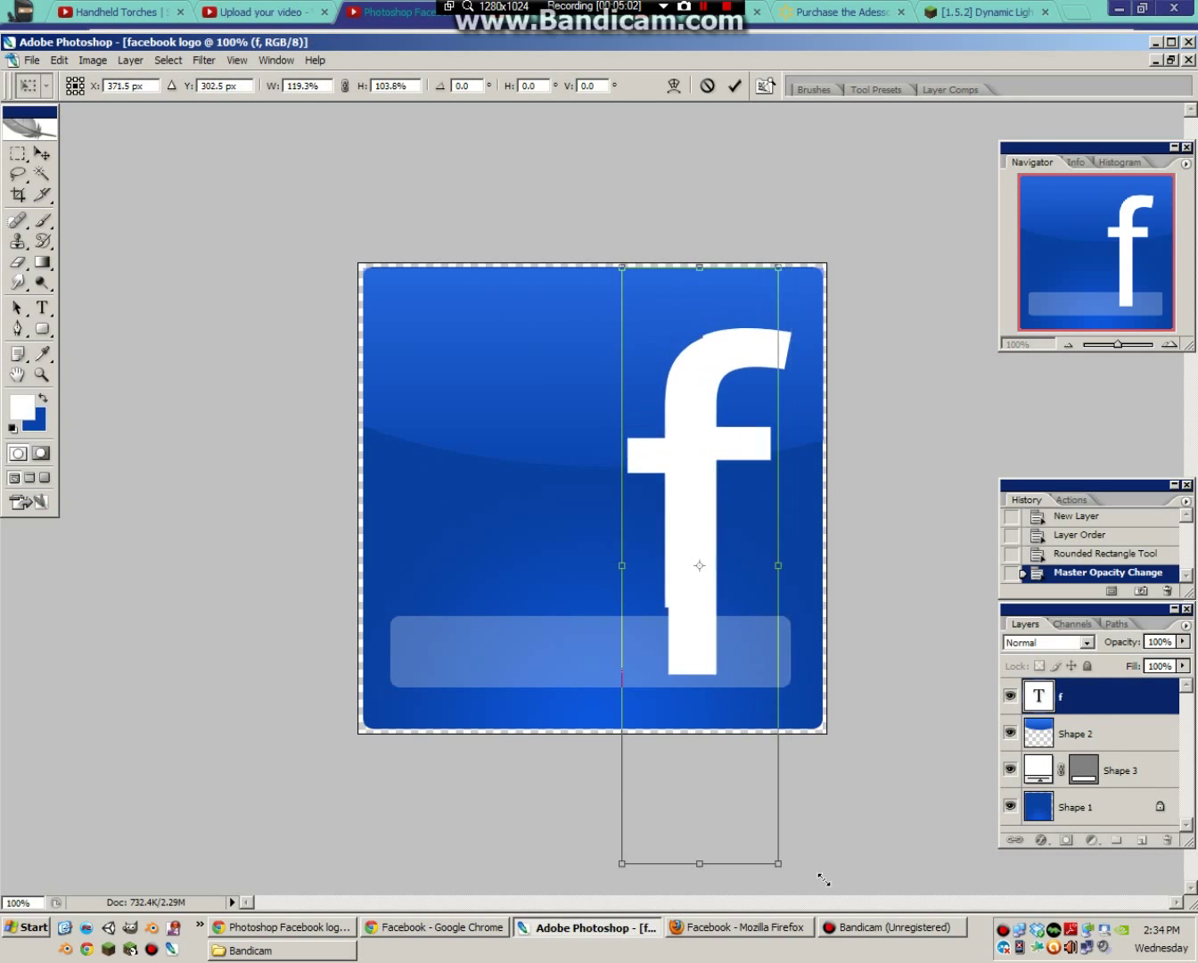
left_click_drag(693, 479, 692, 445)
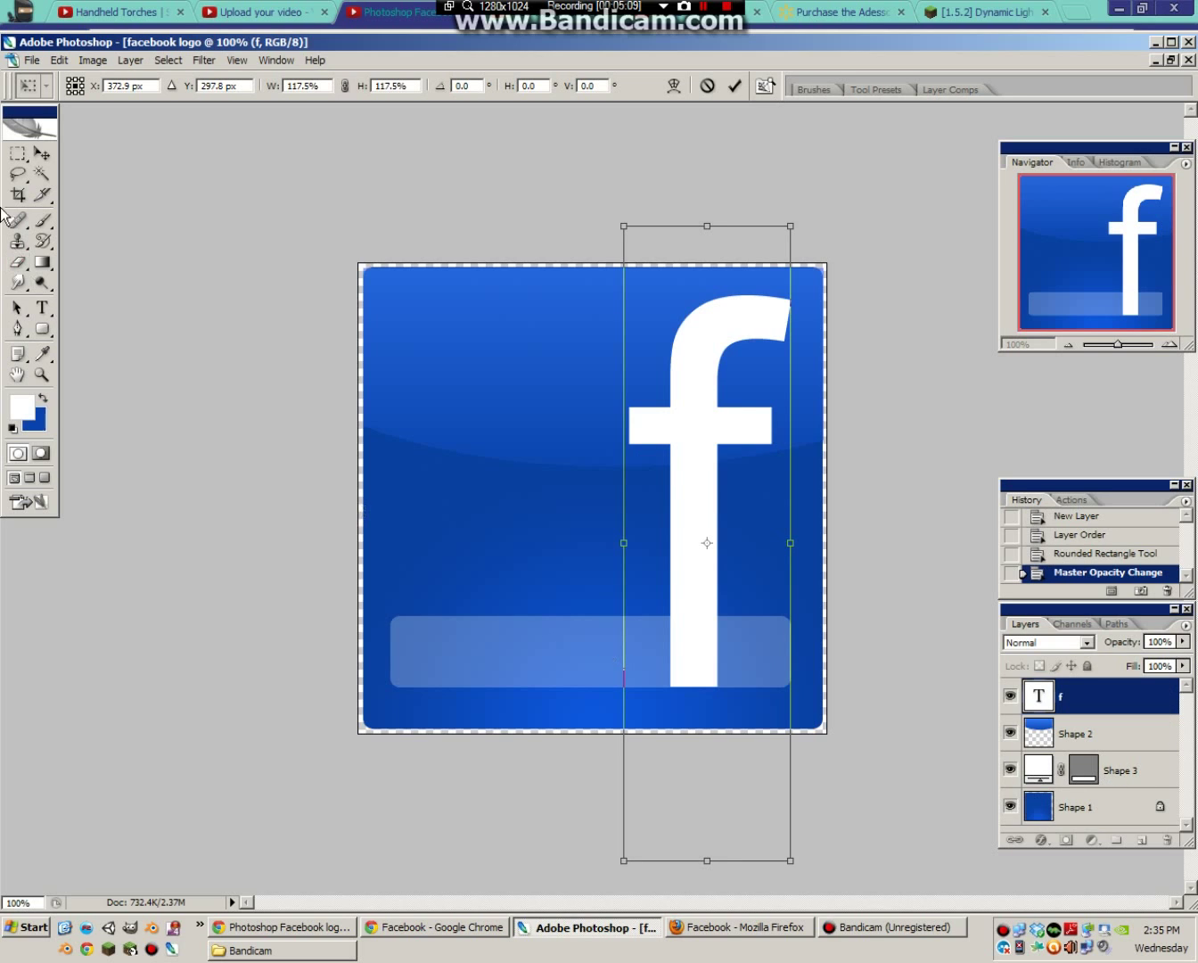
left_click(22, 158)
left_click(573, 360)
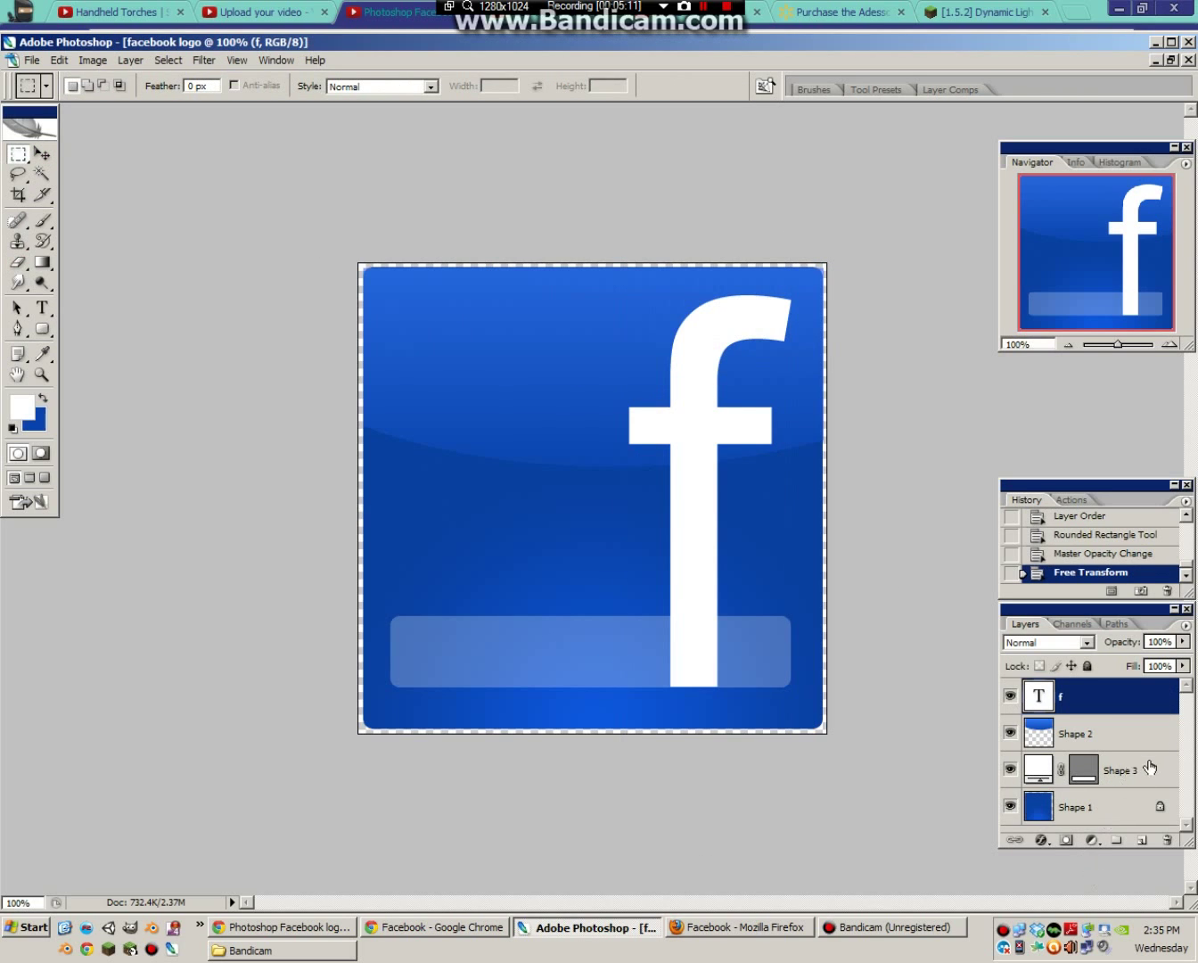
Lower the Shape 3 bar's opacity to 20%
left_click(1119, 772)
left_click(1061, 771)
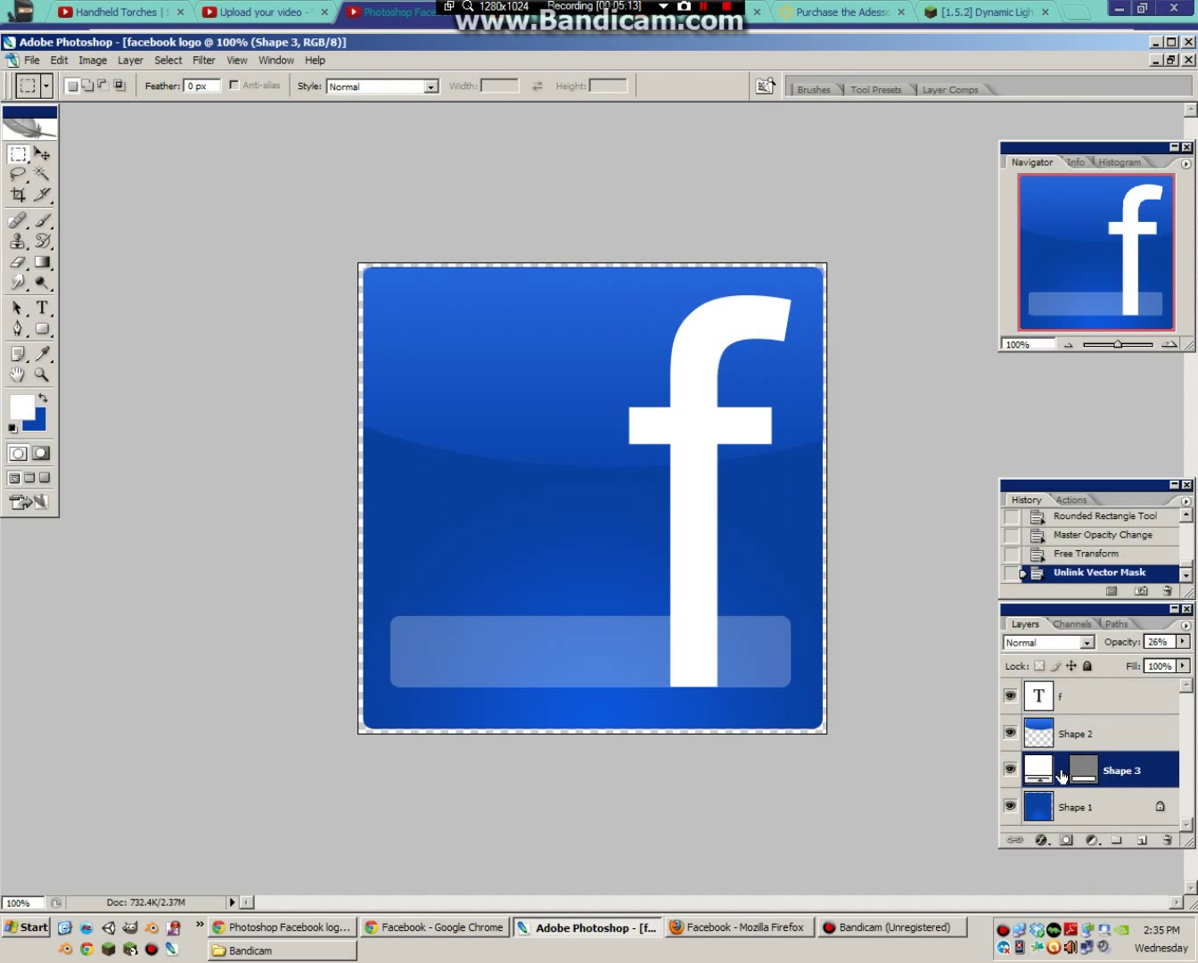
right_click(1129, 772)
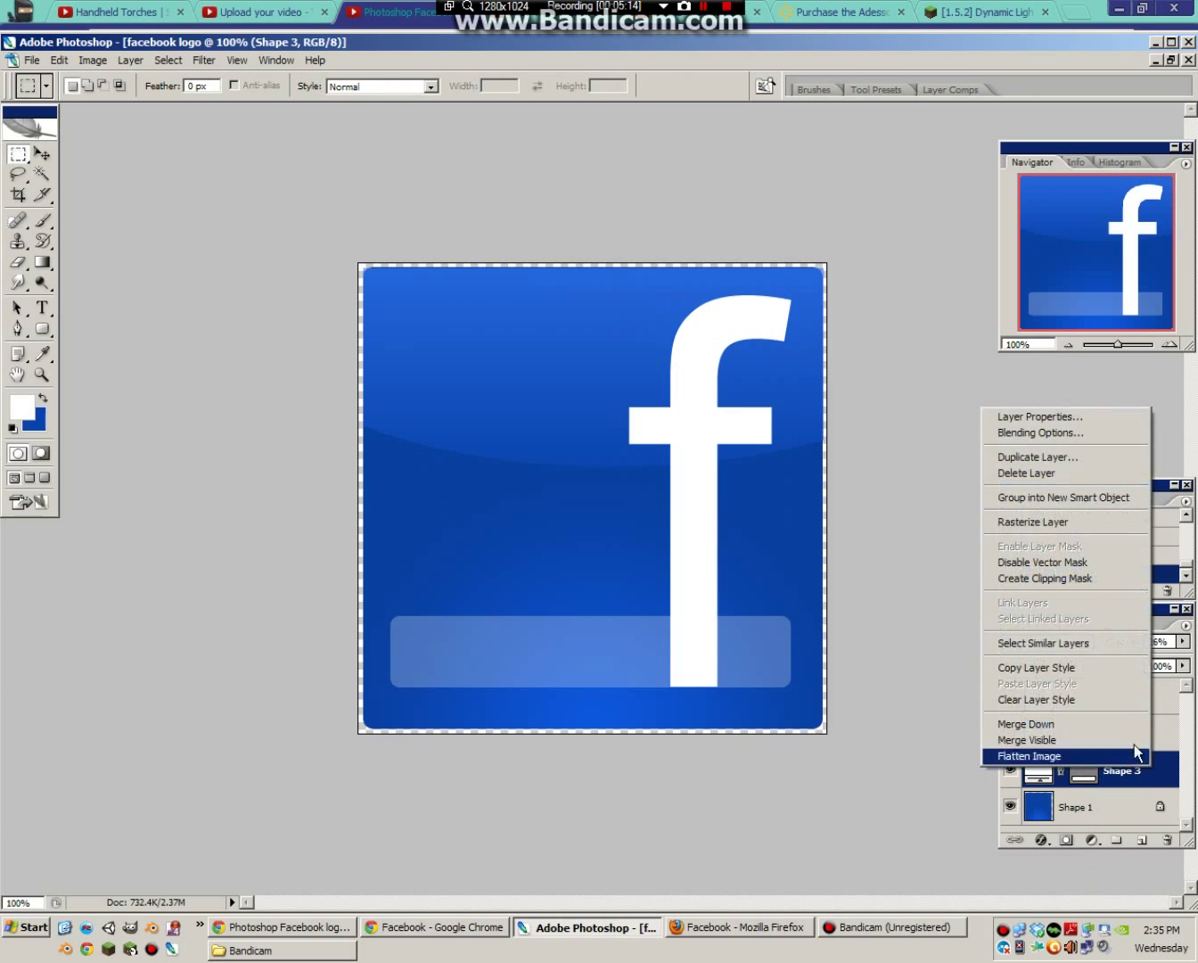
left_click(1095, 564)
key("ctrl+z")
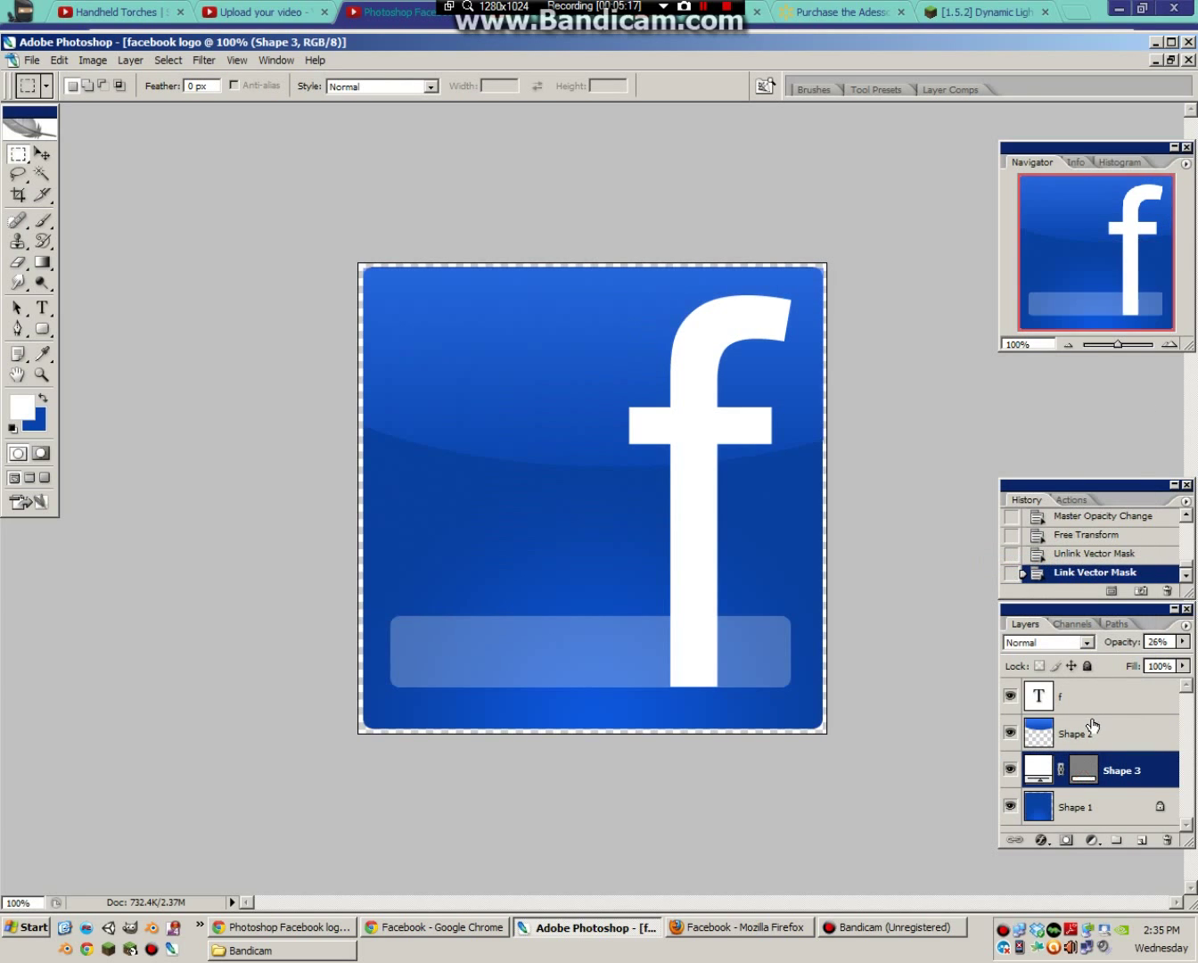
left_click(1183, 641)
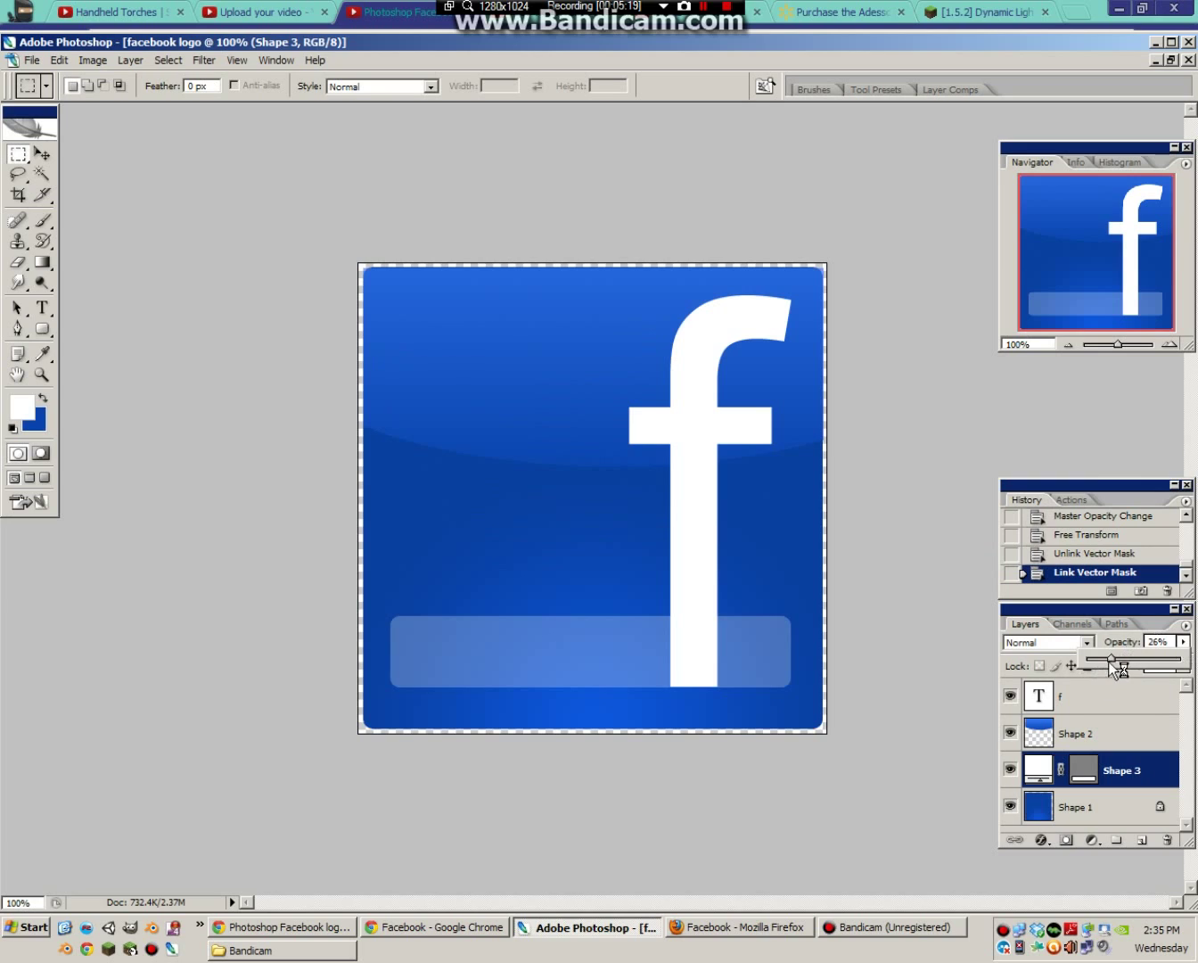
left_click_drag(1108, 662, 1104, 661)
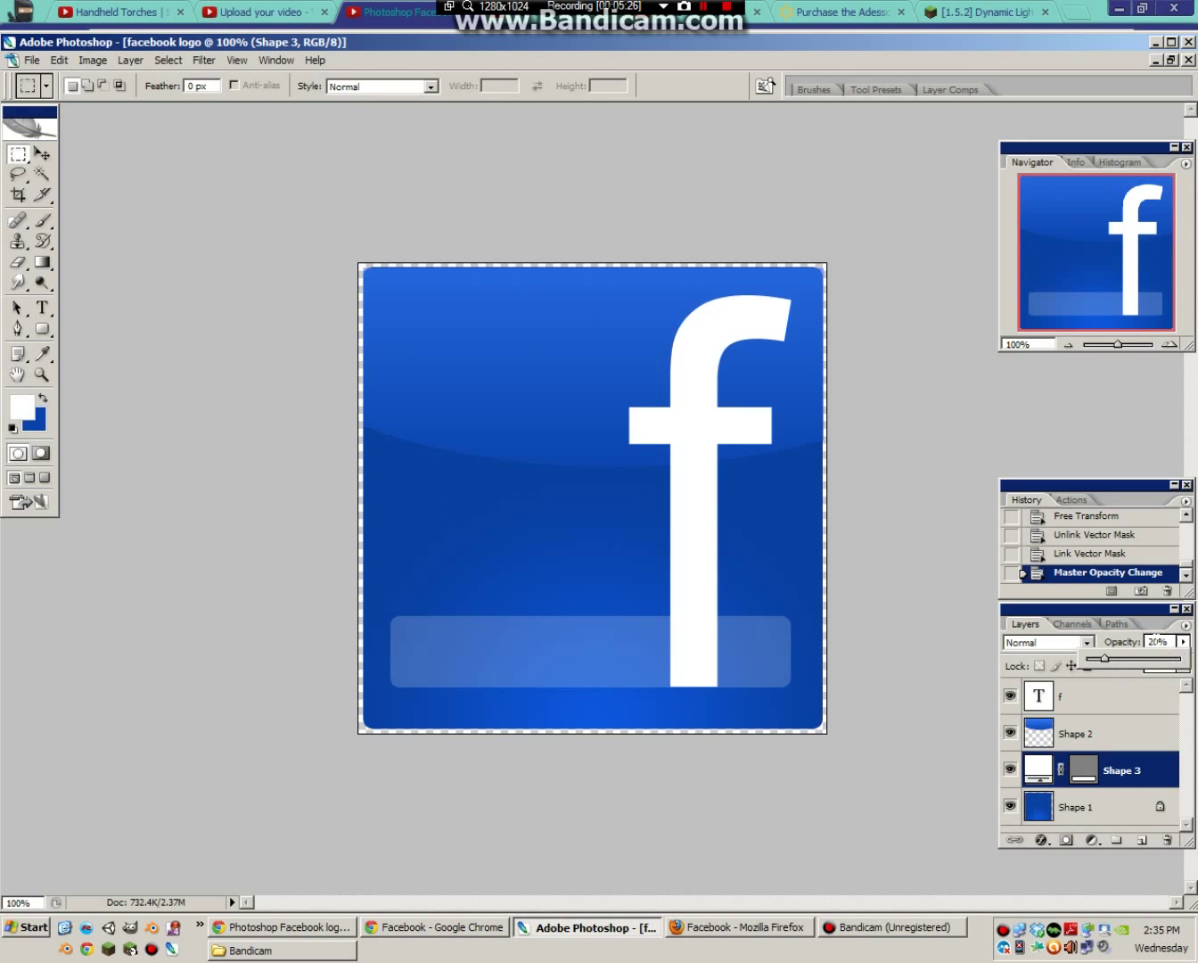
left_click(935, 611)
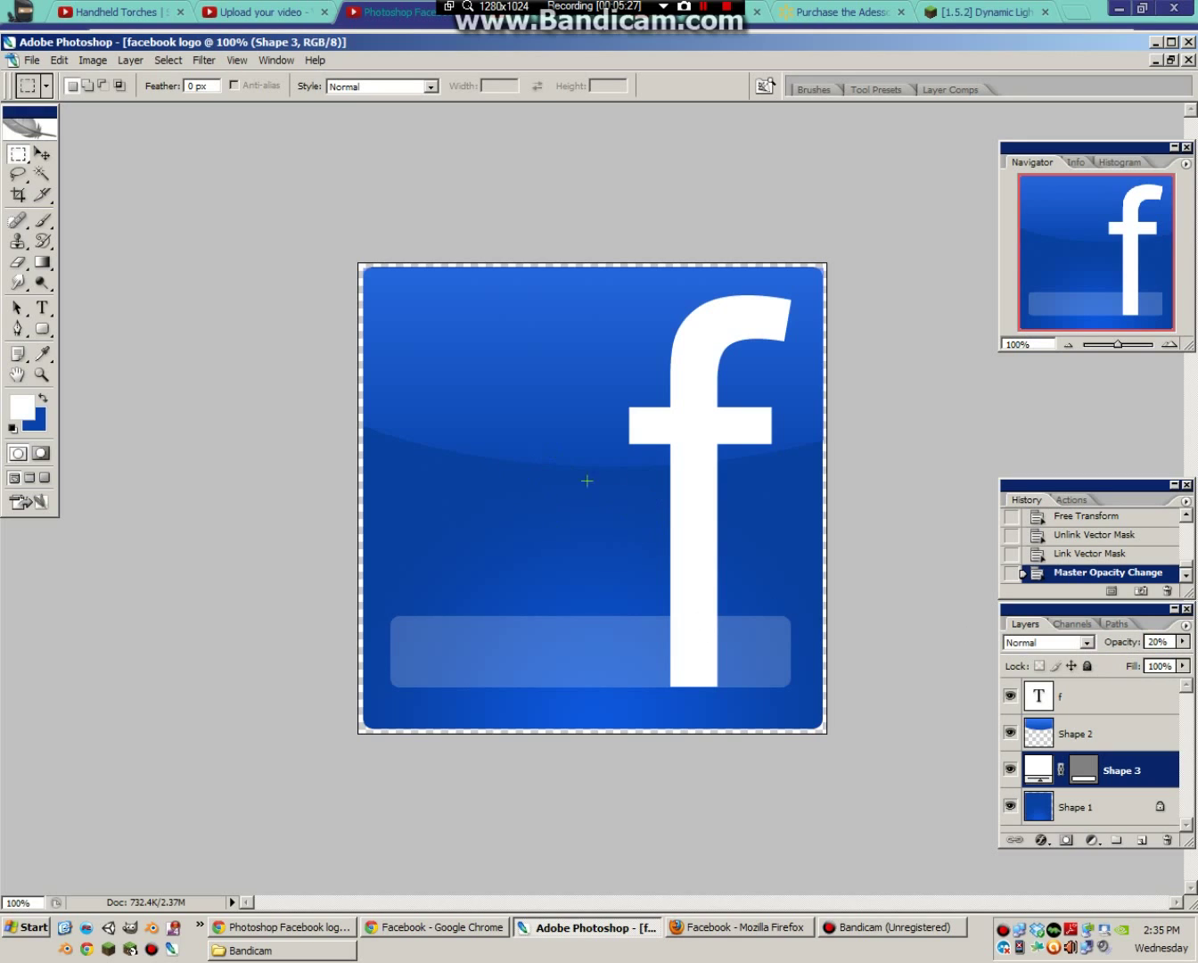